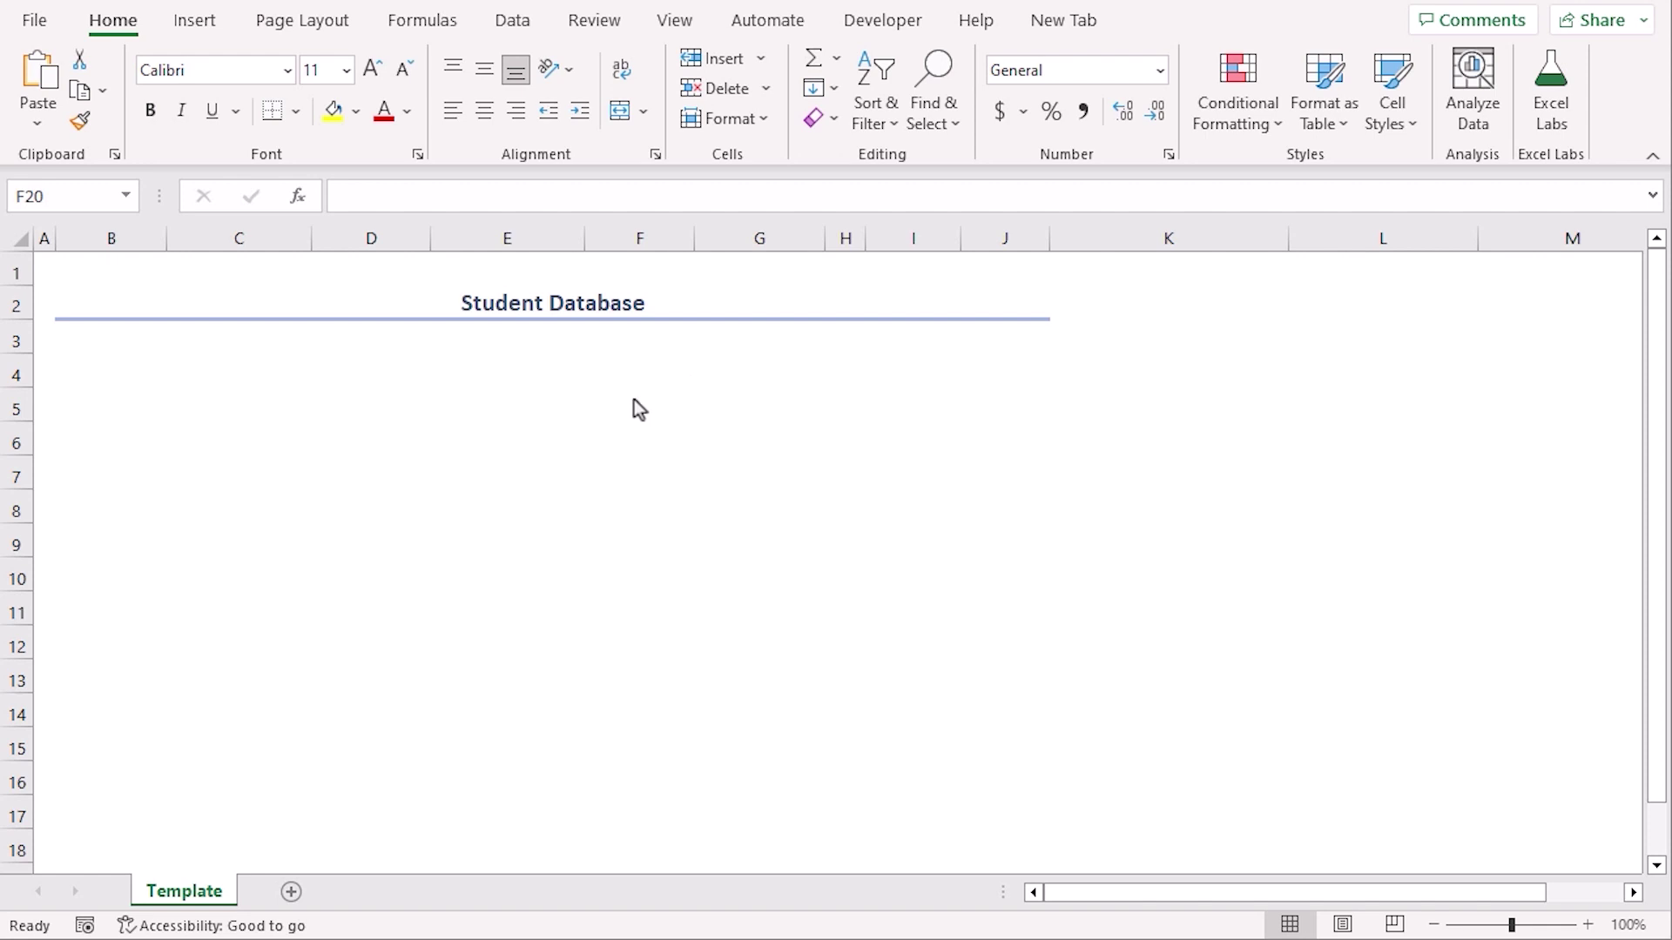
- Enter the headings Std ID, Name, Marks, Percentage, Grade and Remarks in B4:G4
click(114, 381)
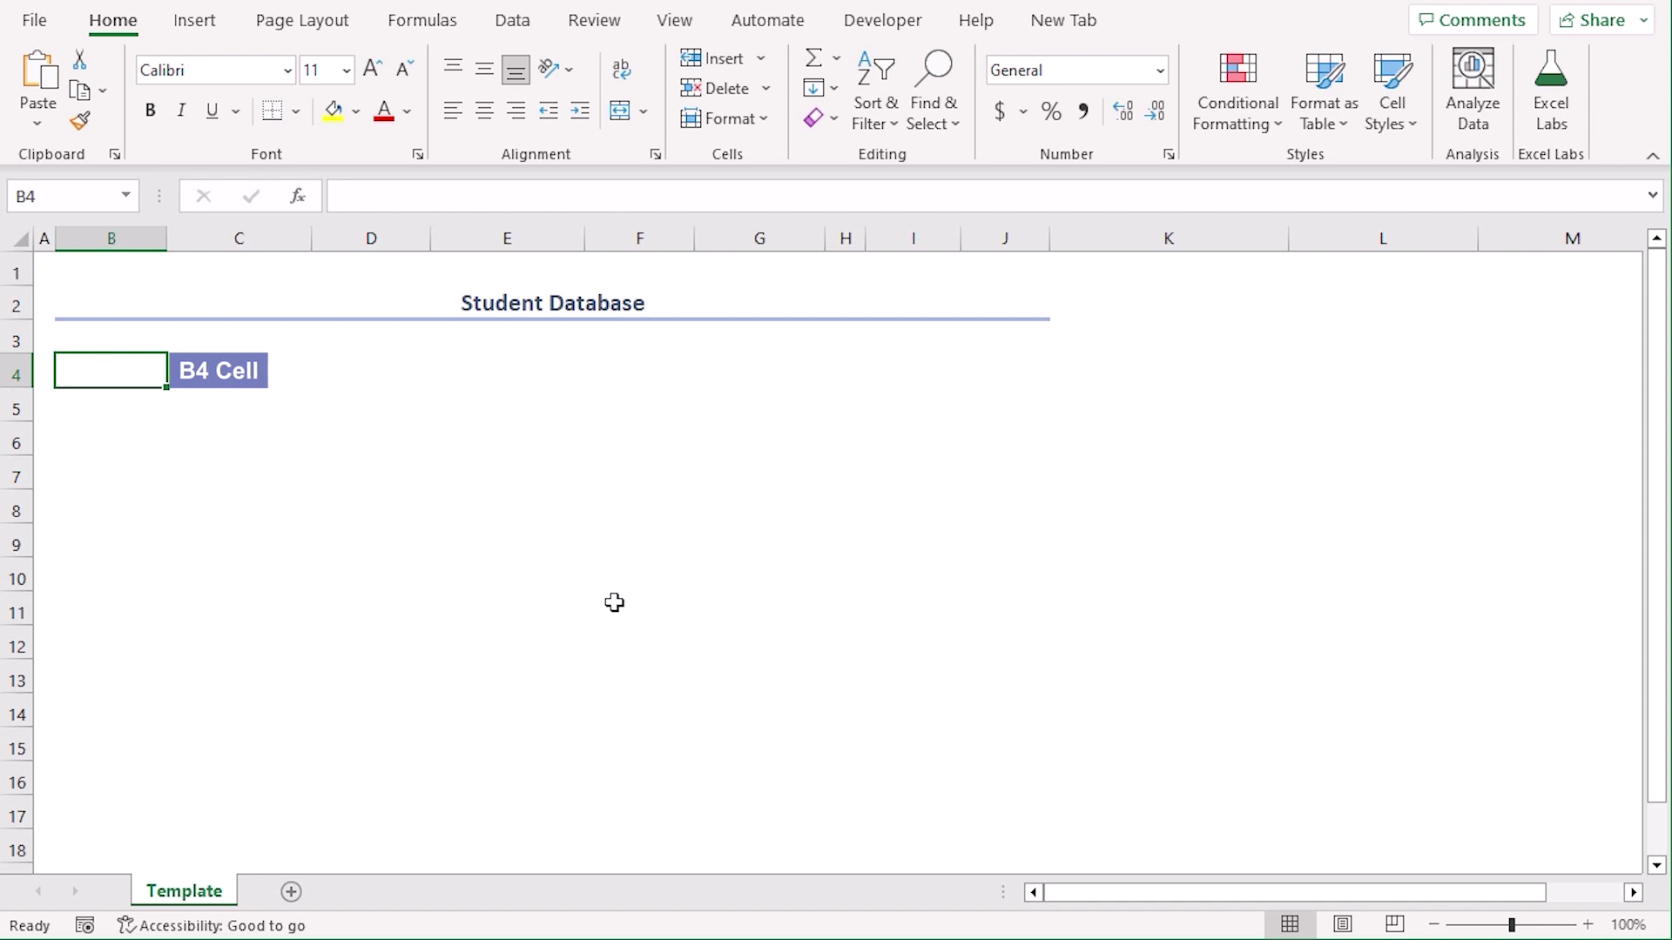
text(Std ID)
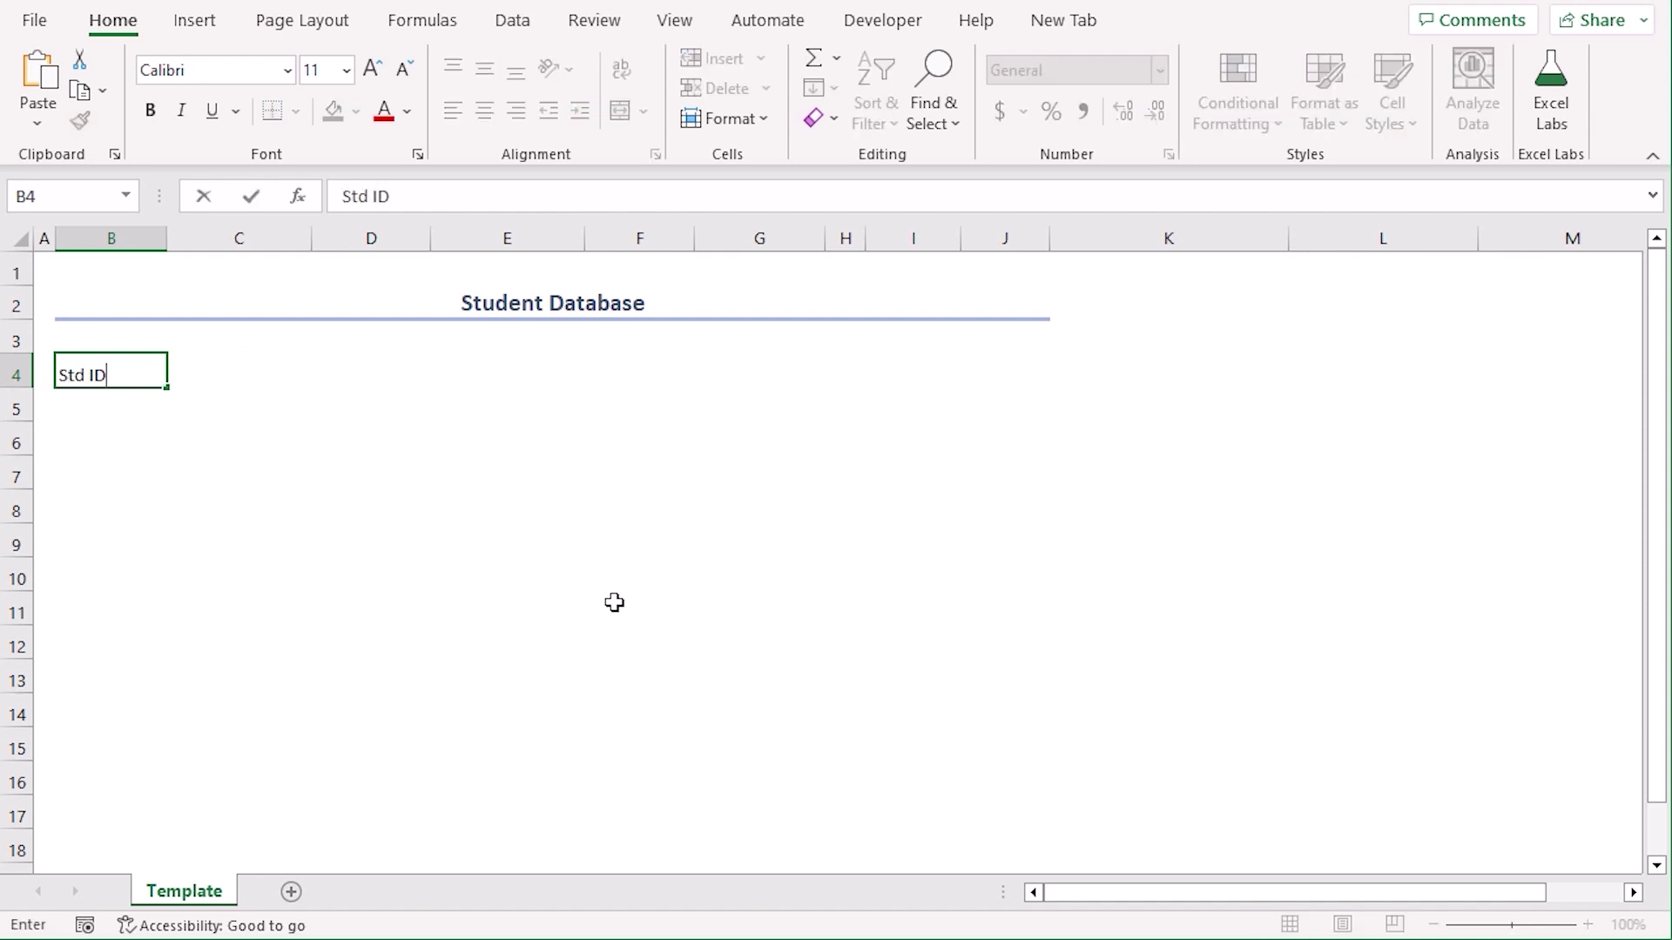
key(Tab)
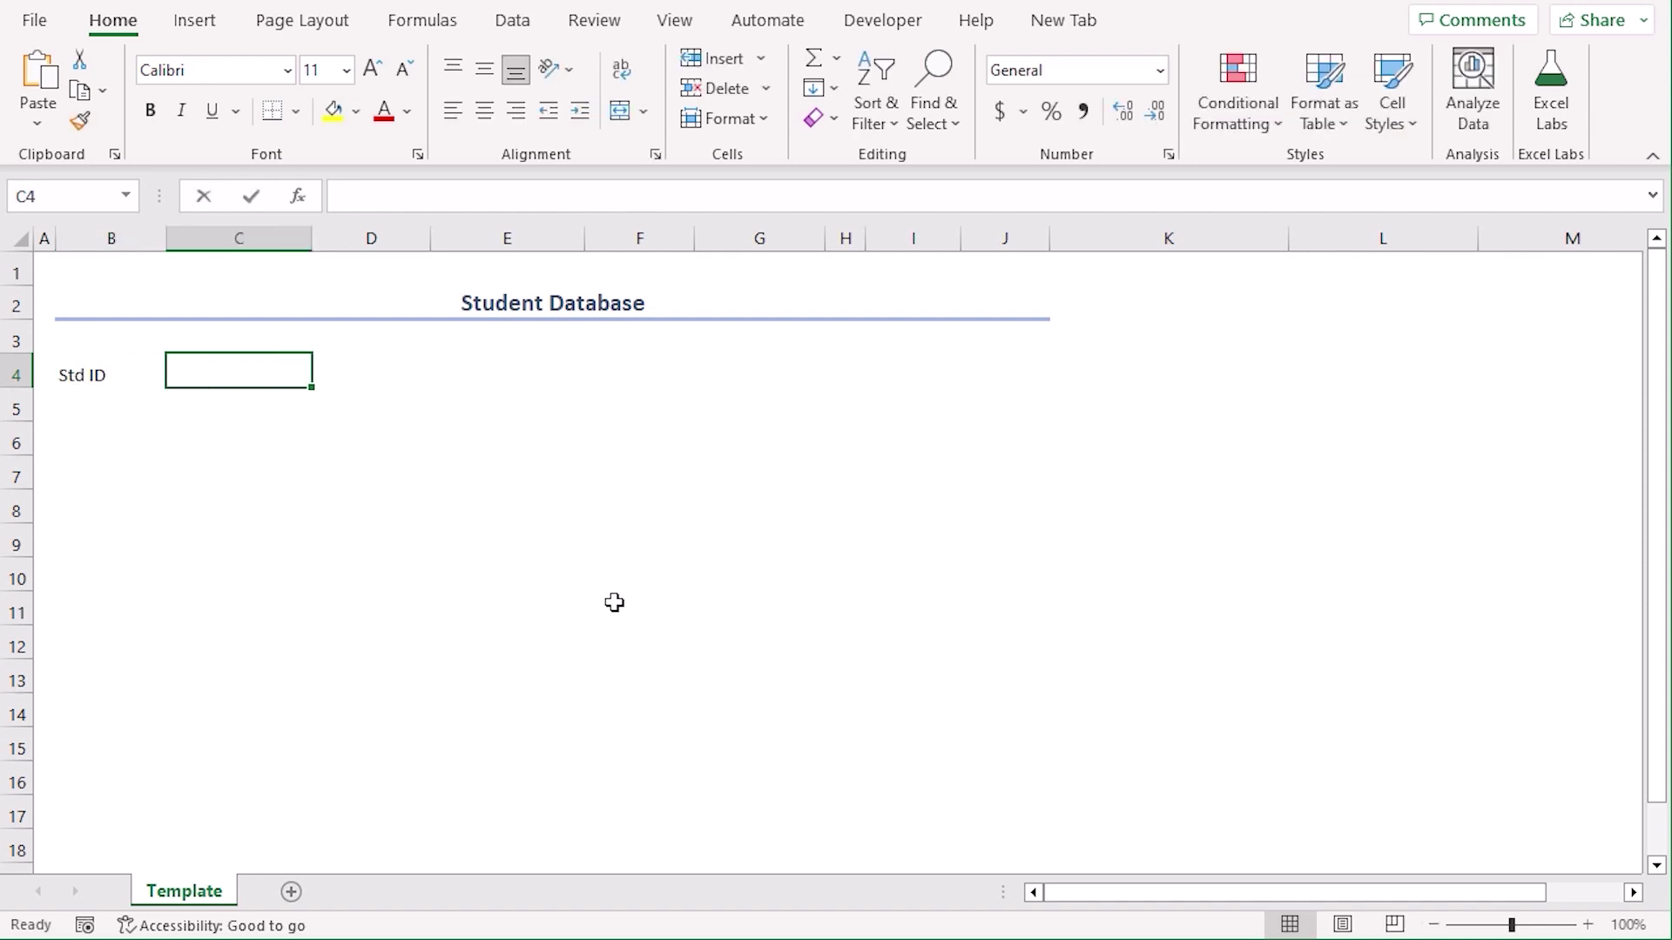
text(Name)
key(Tab)
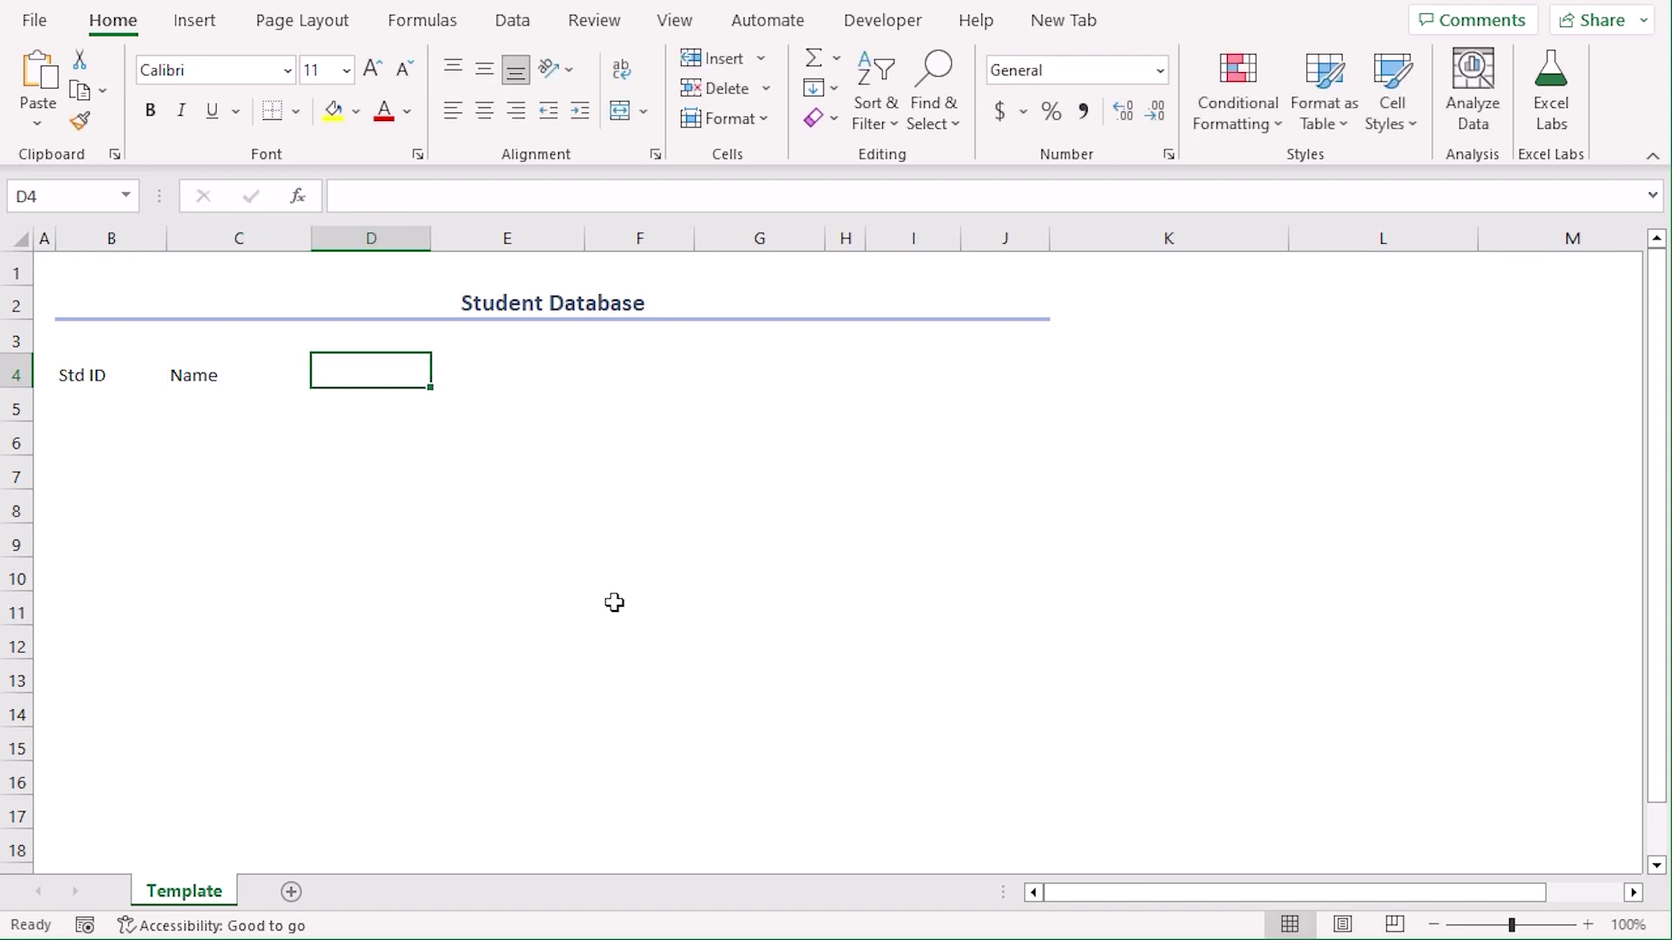
text(Marks)
key(Tab)
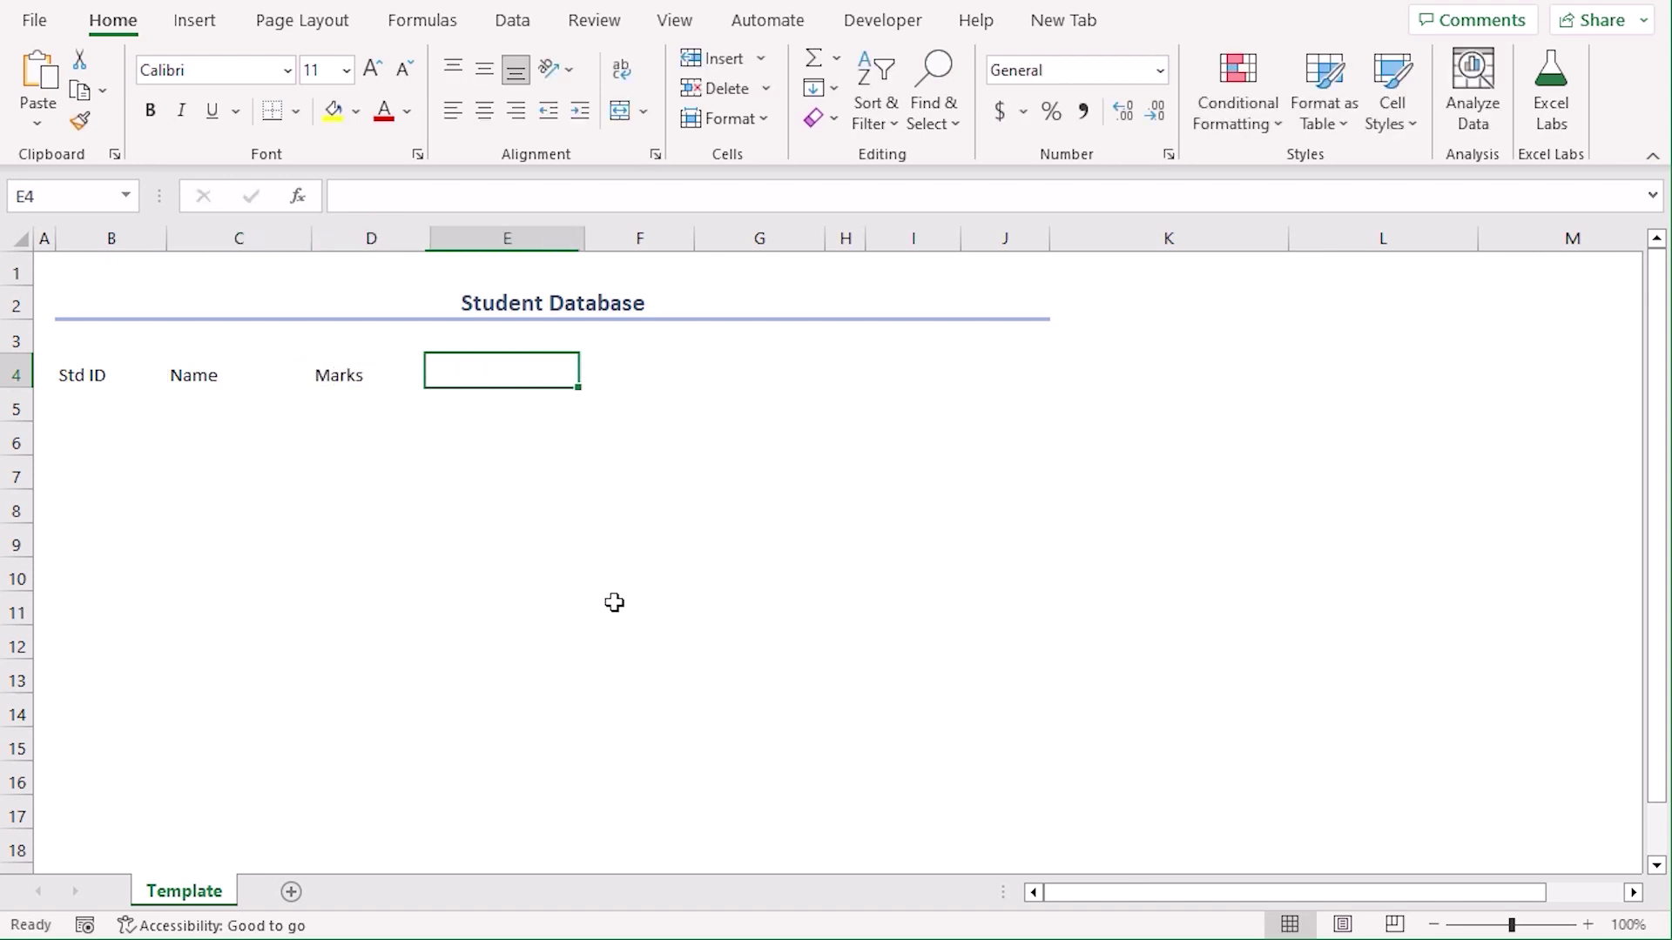
text(Percentage)
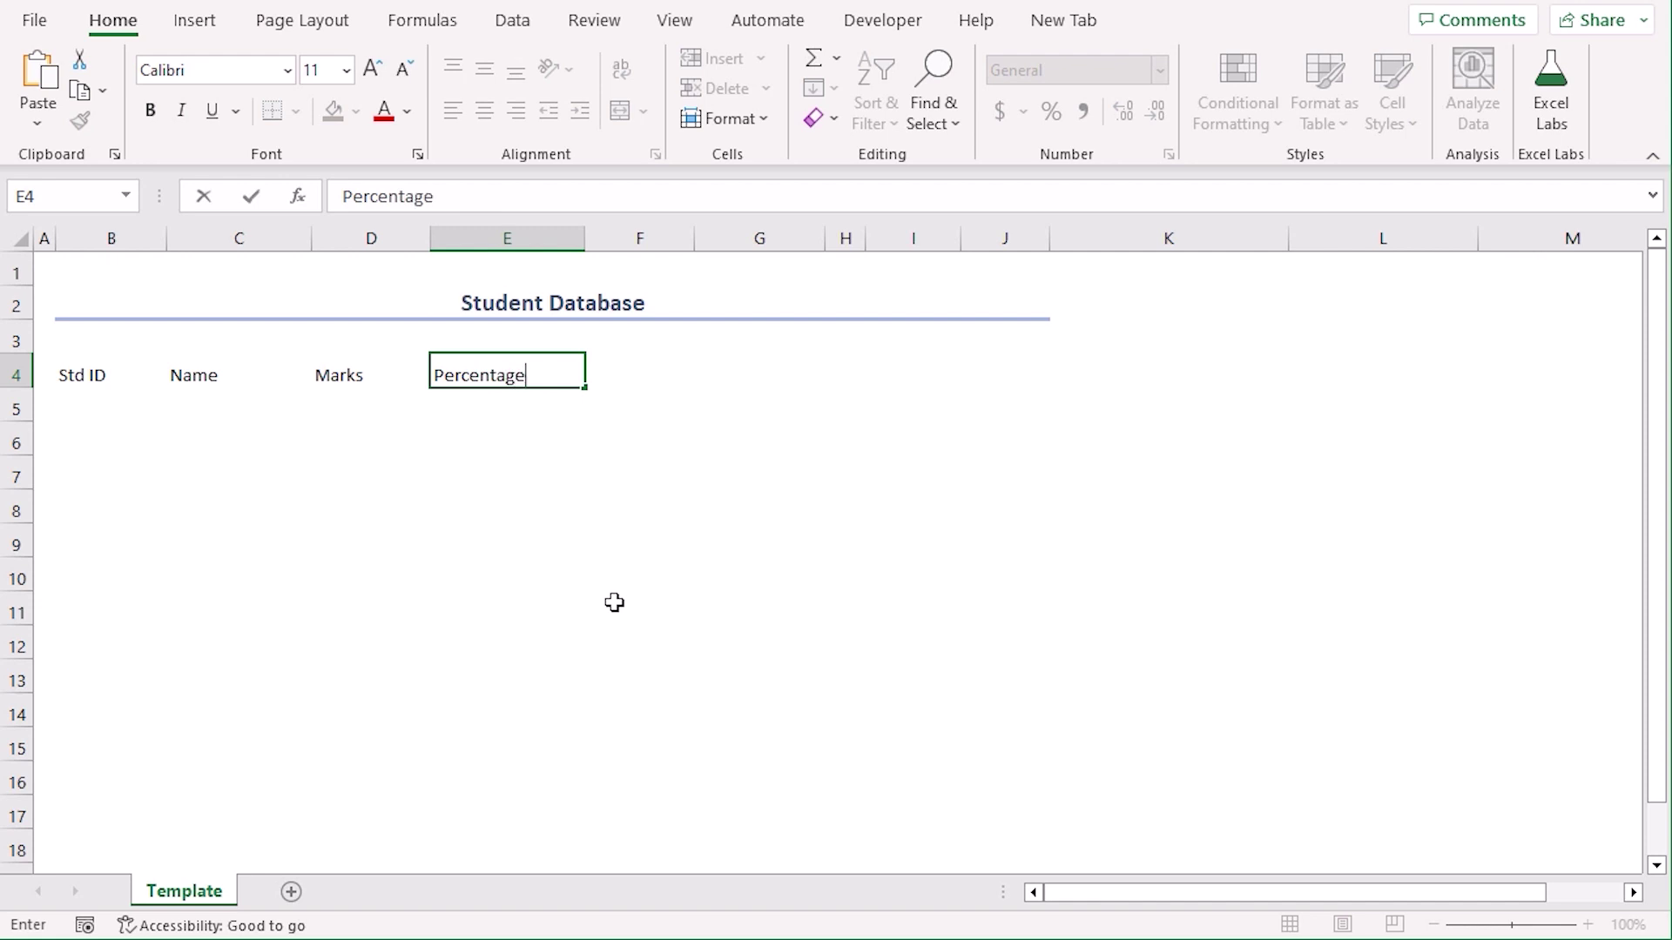
key(Tab)
text(G)
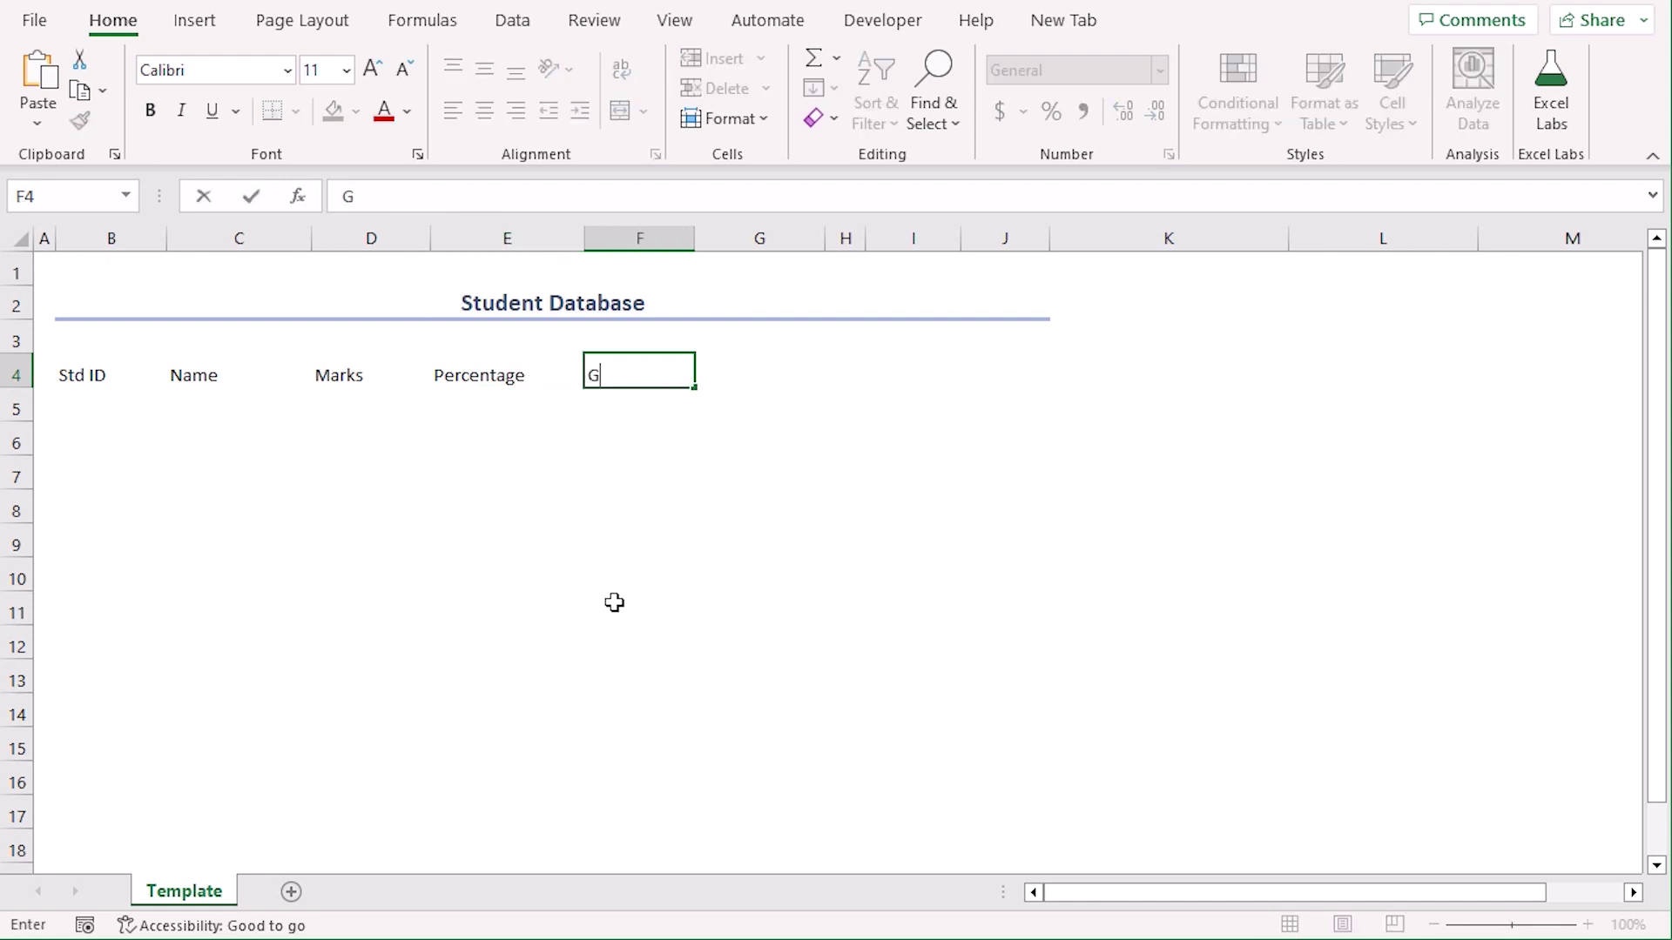
key(Tab)
text(Rema)
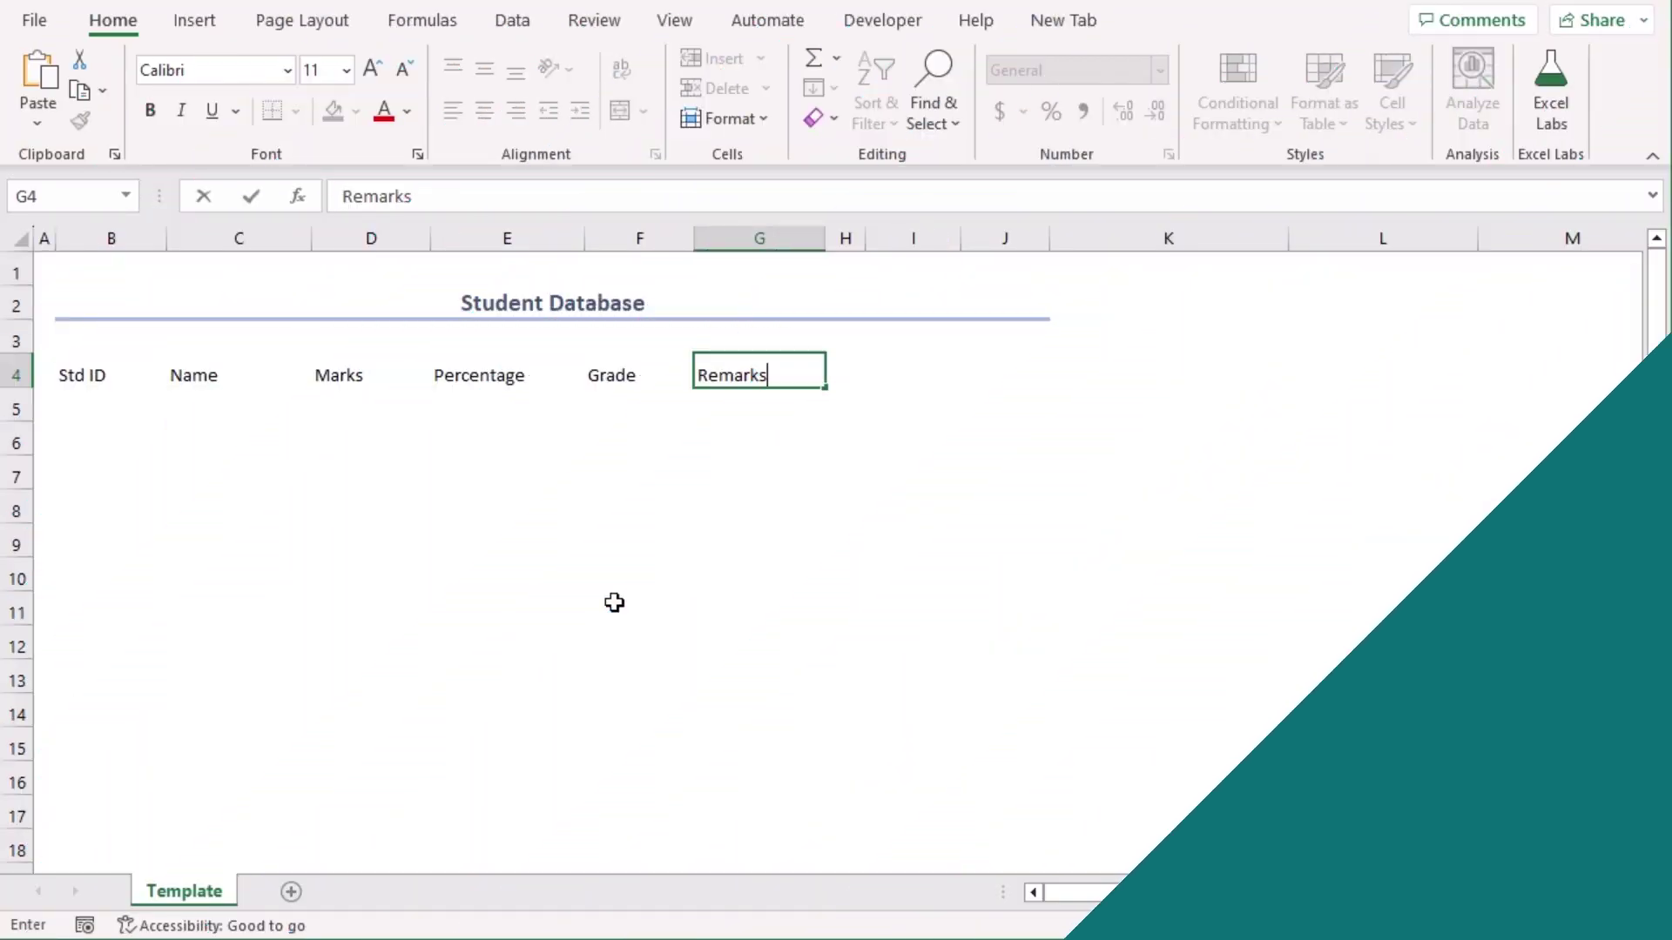
key(Tab)
- Paste the student IDs GA-001 to GA-005 and their names starting at B5
click(148, 374)
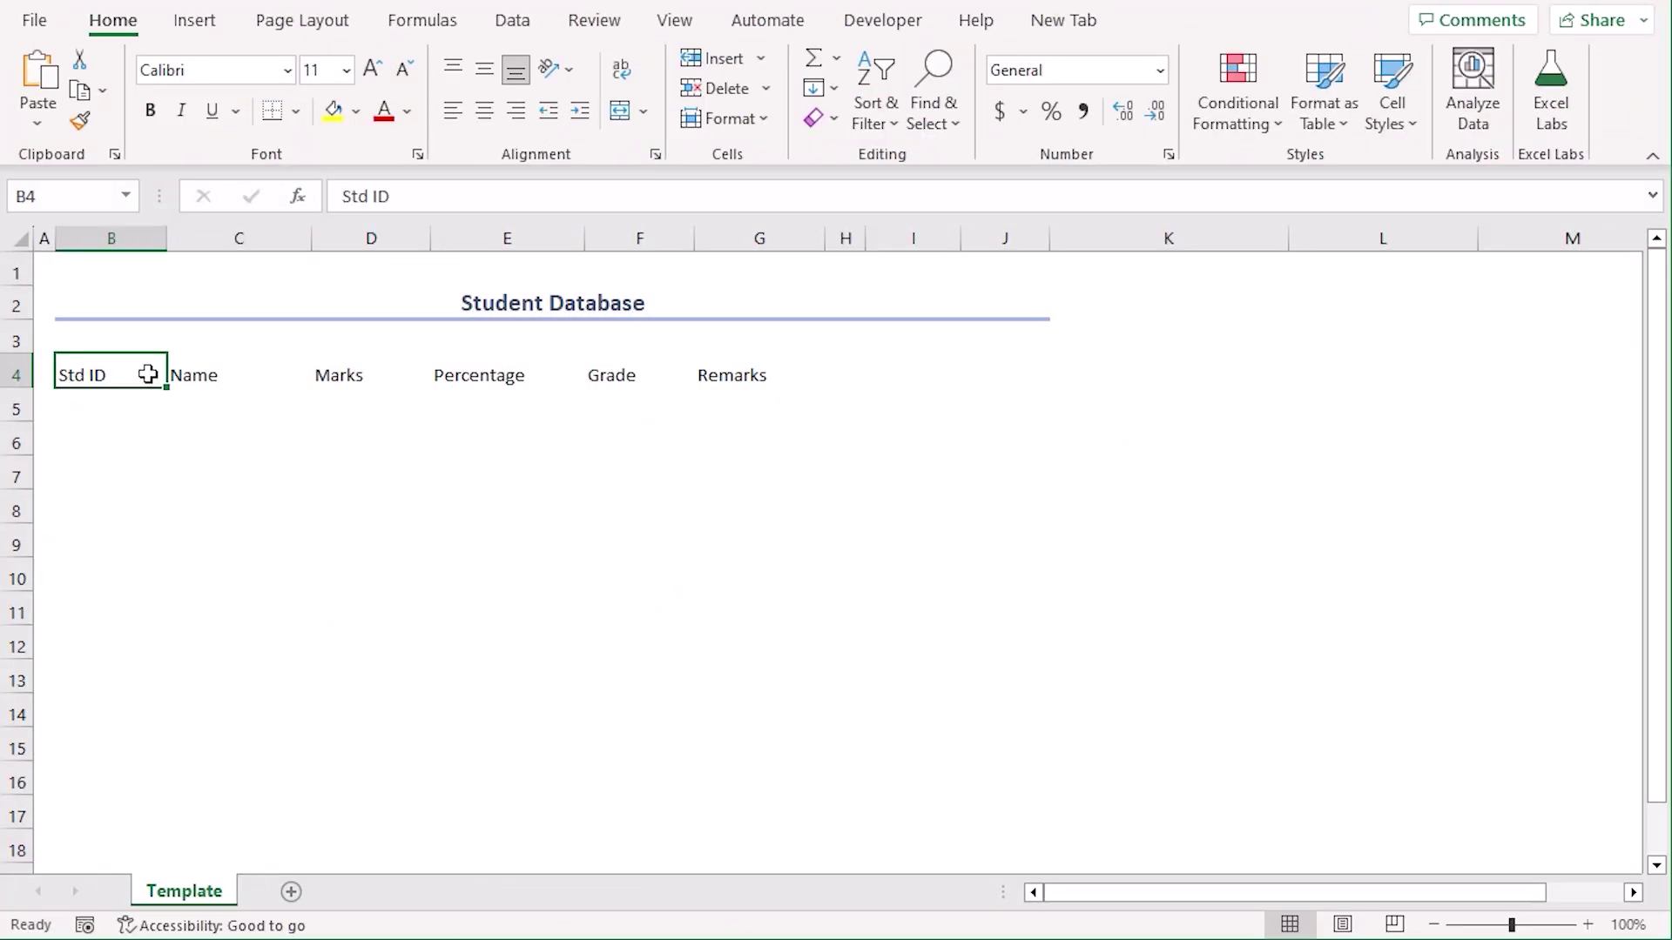
click(232, 374)
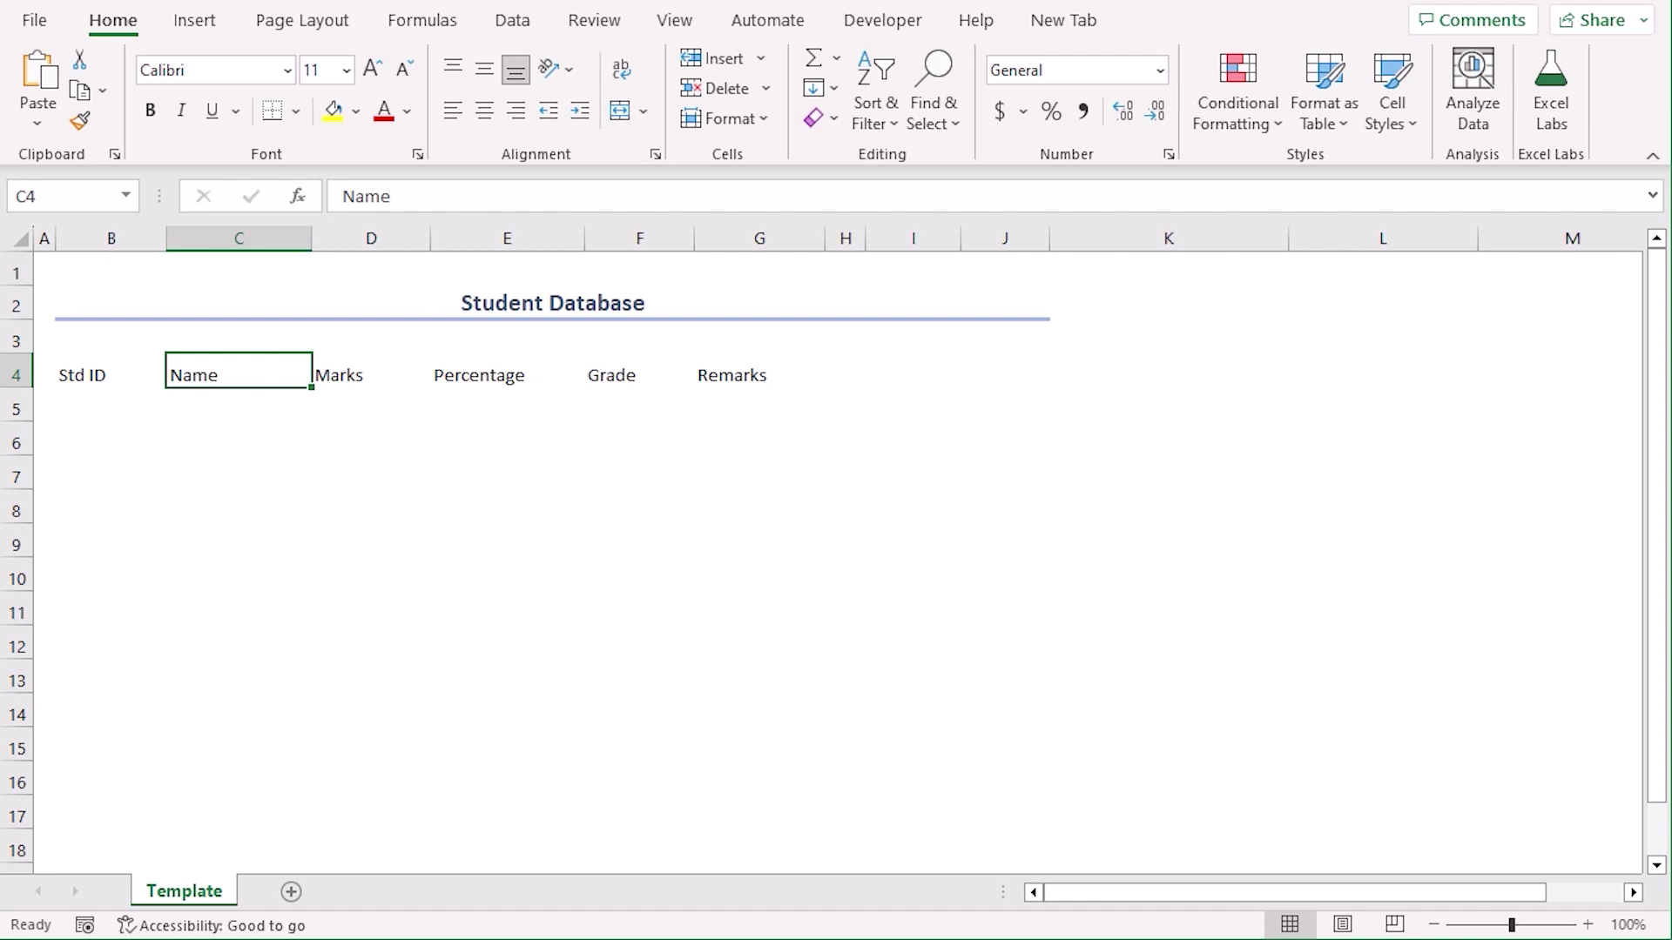
key(ctrl+c)
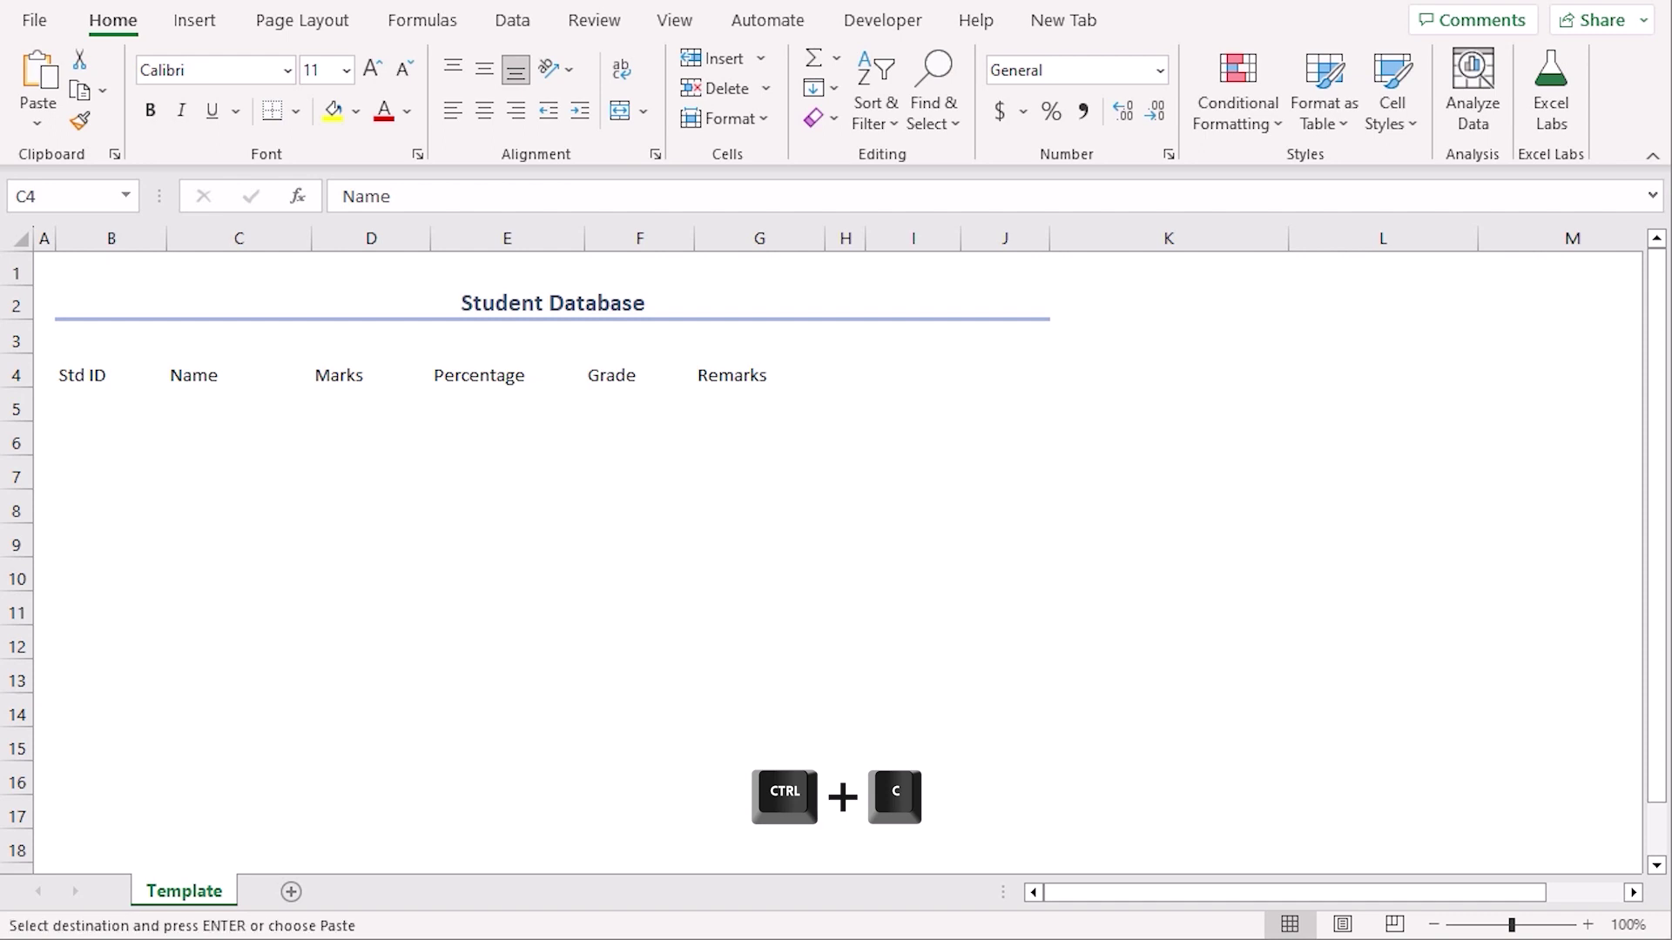
click(92, 415)
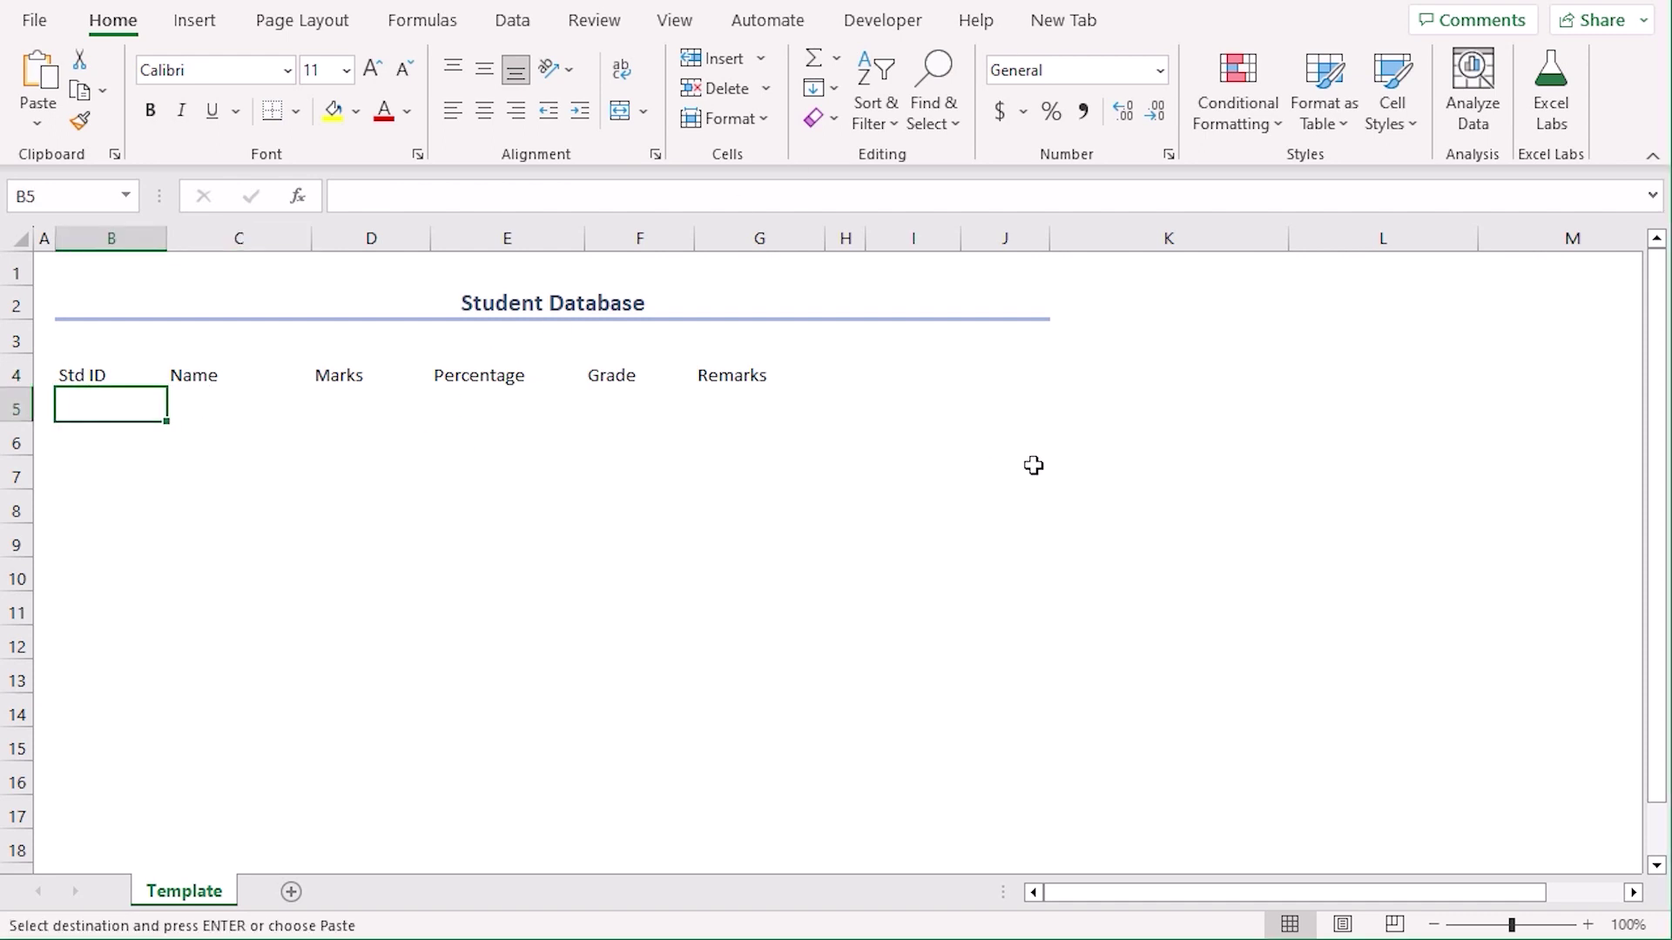
key(ctrl+v)
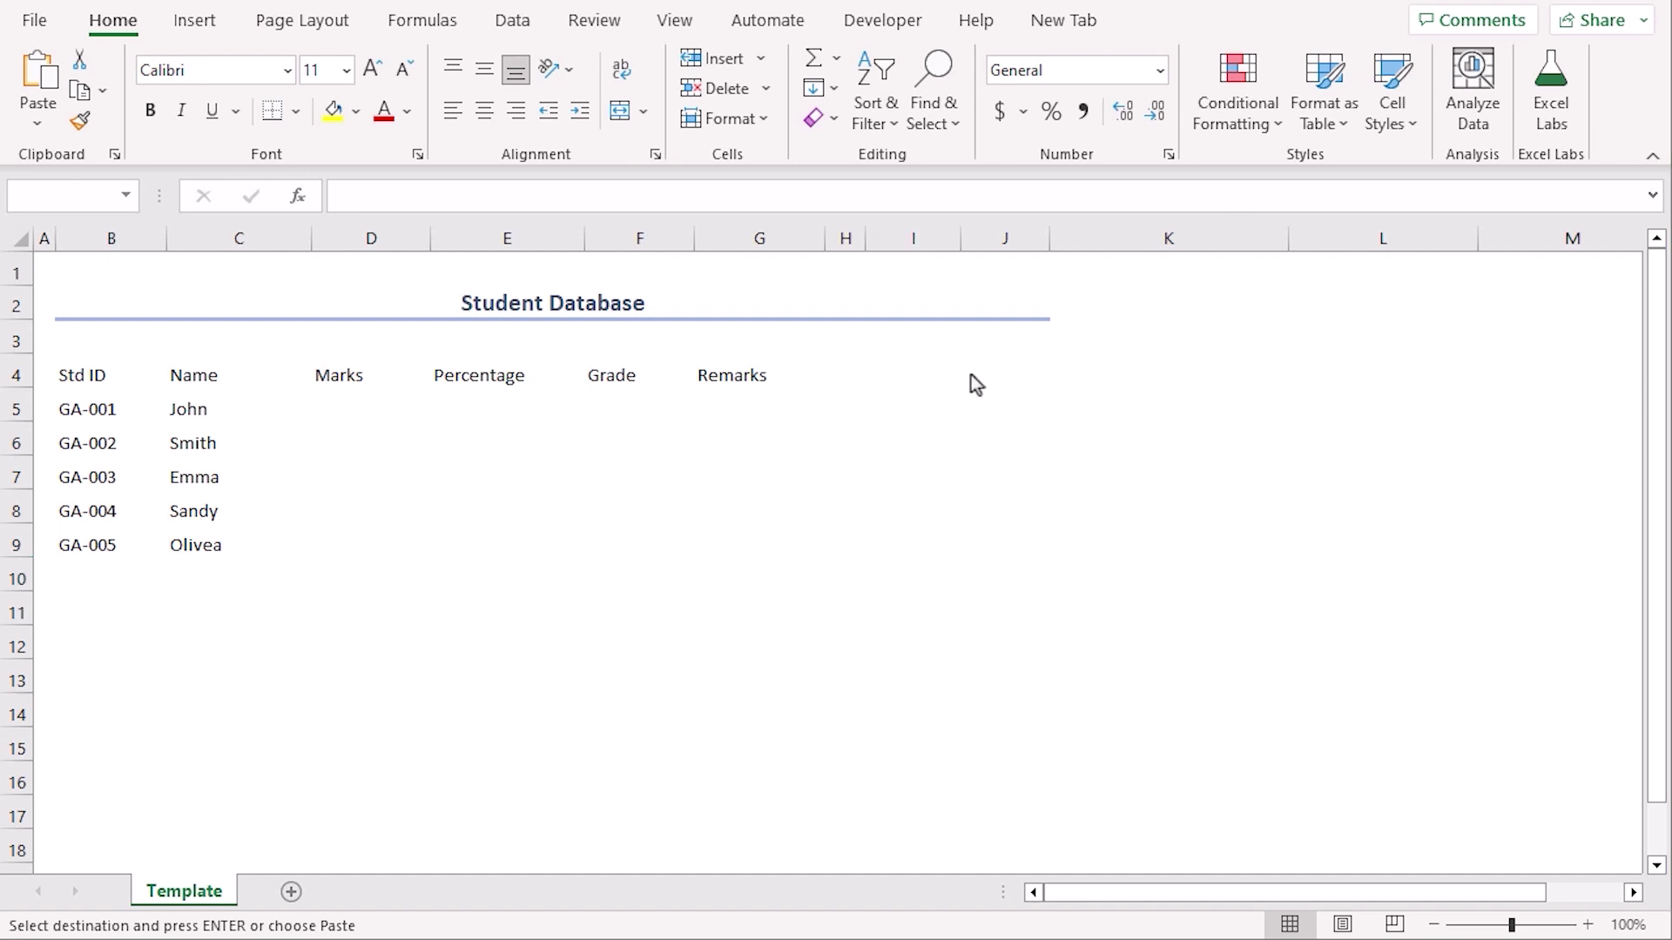
click(923, 376)
- Paste the grade description table at I4 and the subject marks table at B11
key(ctrl+v)
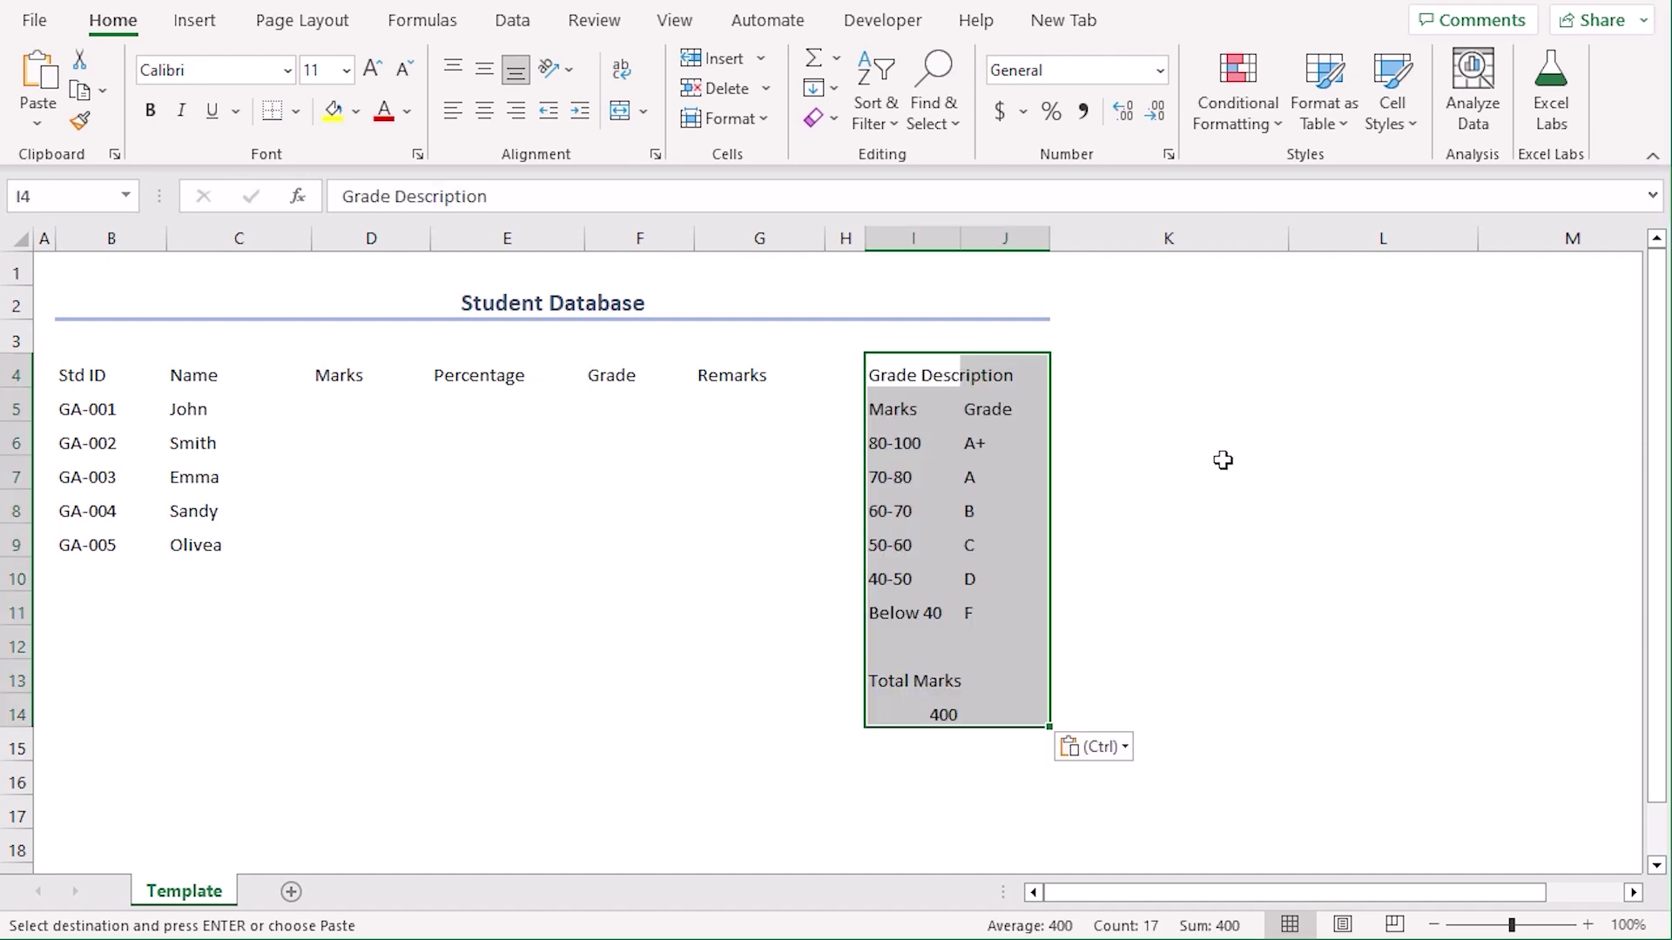
click(1254, 494)
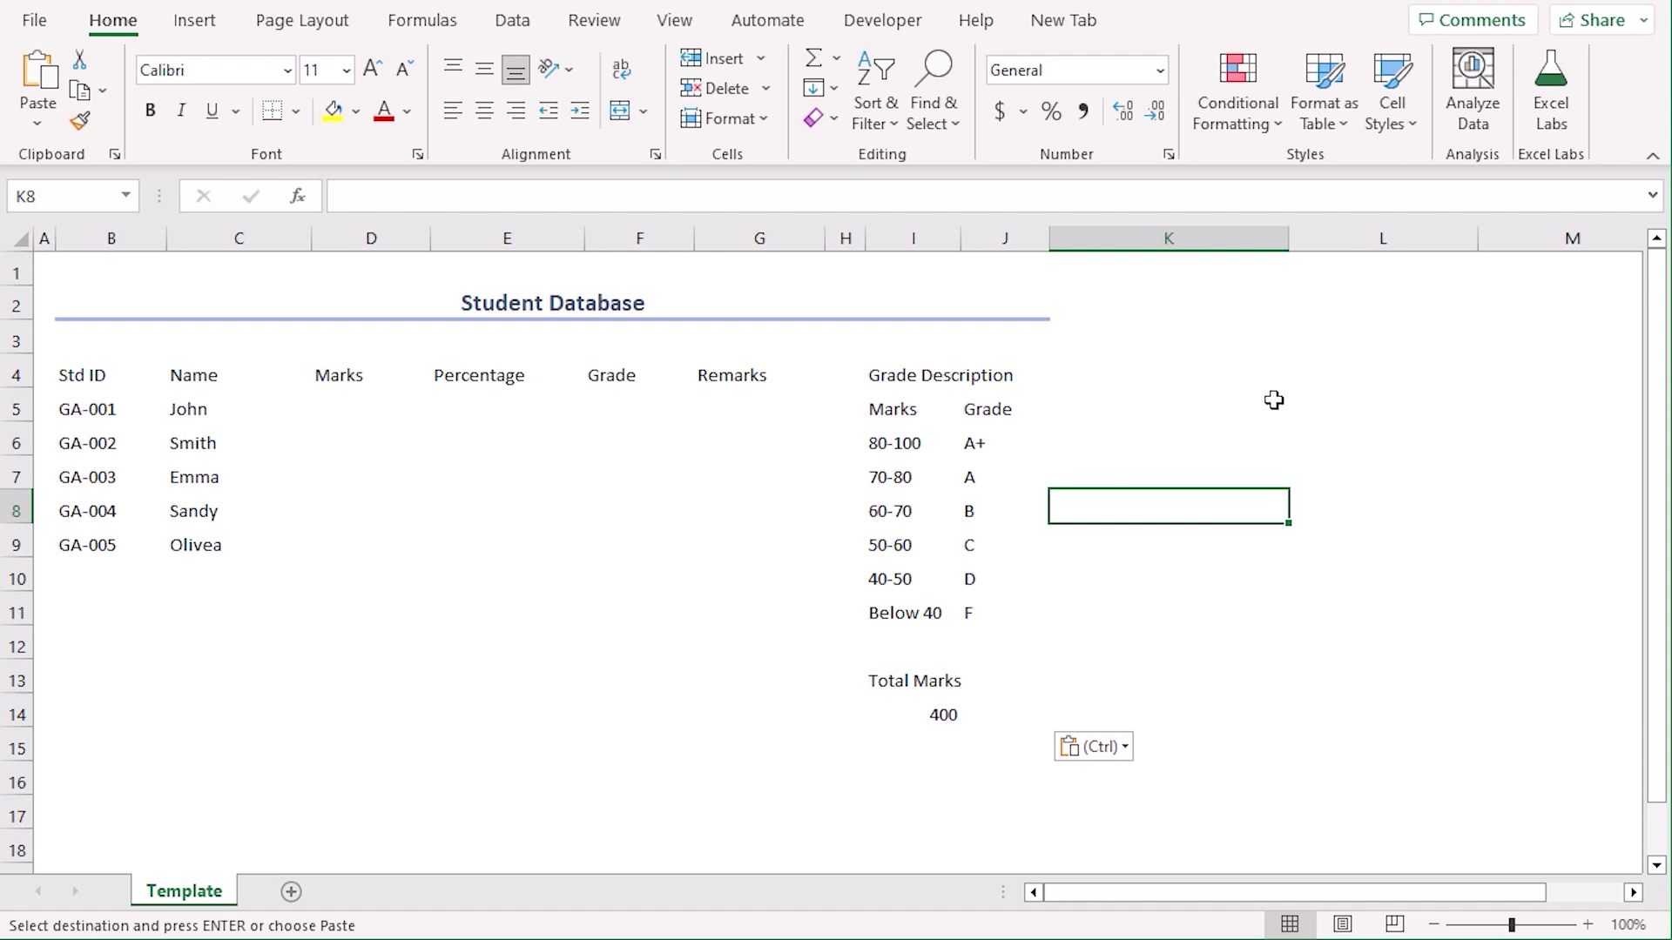
key(ctrl+c)
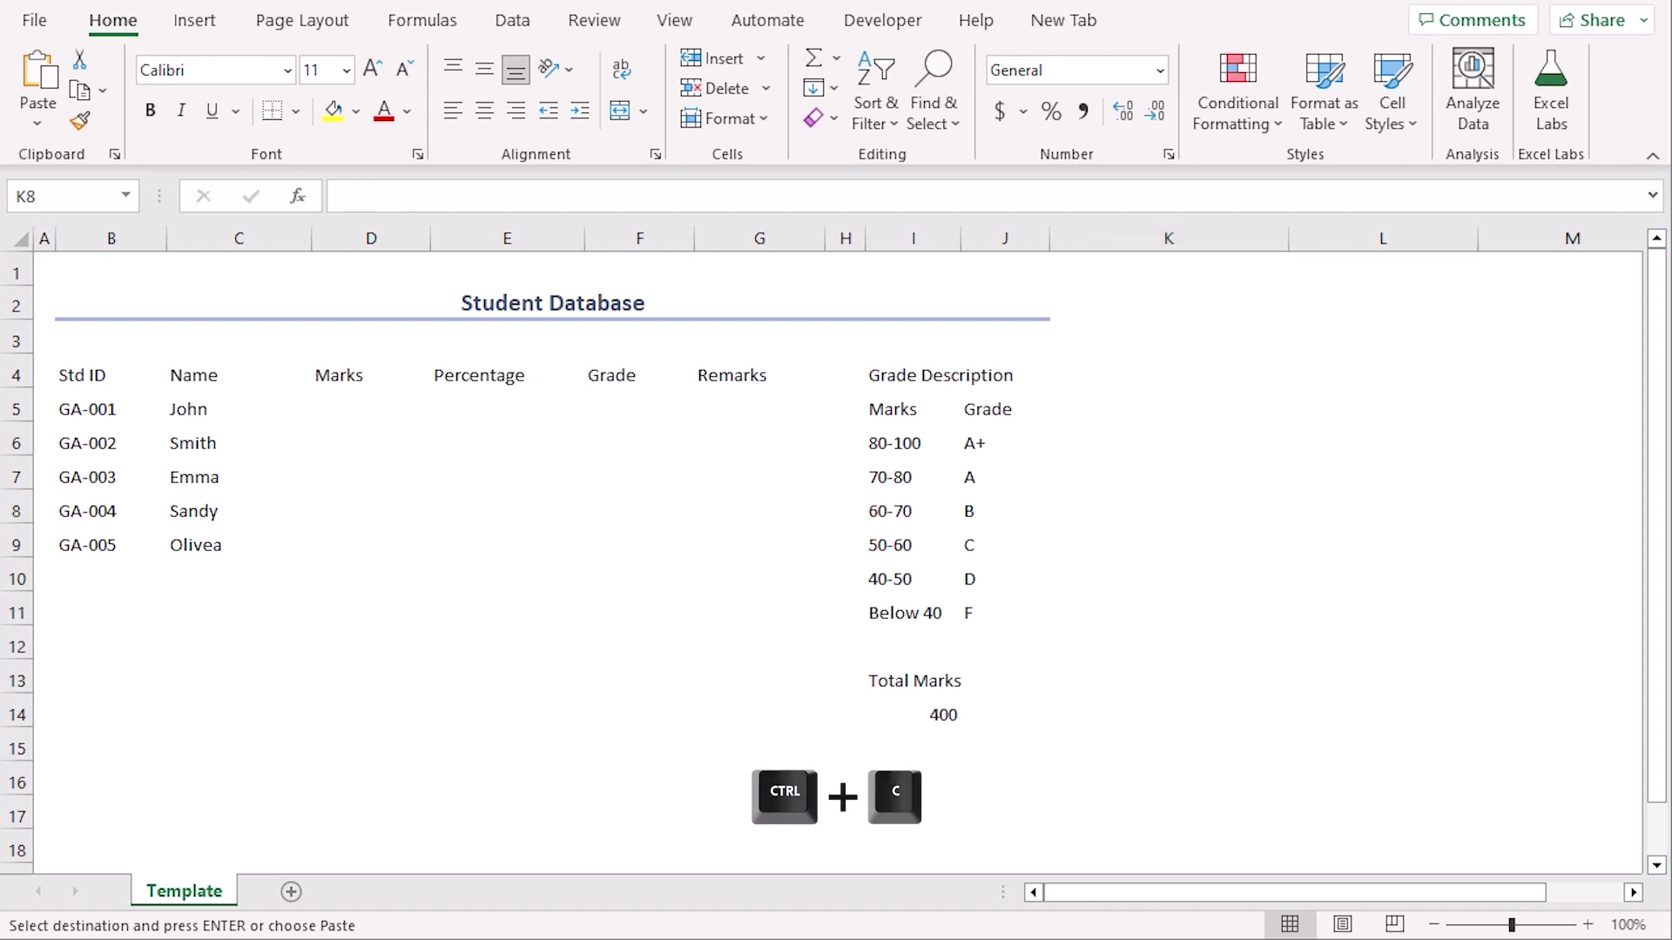
click(84, 612)
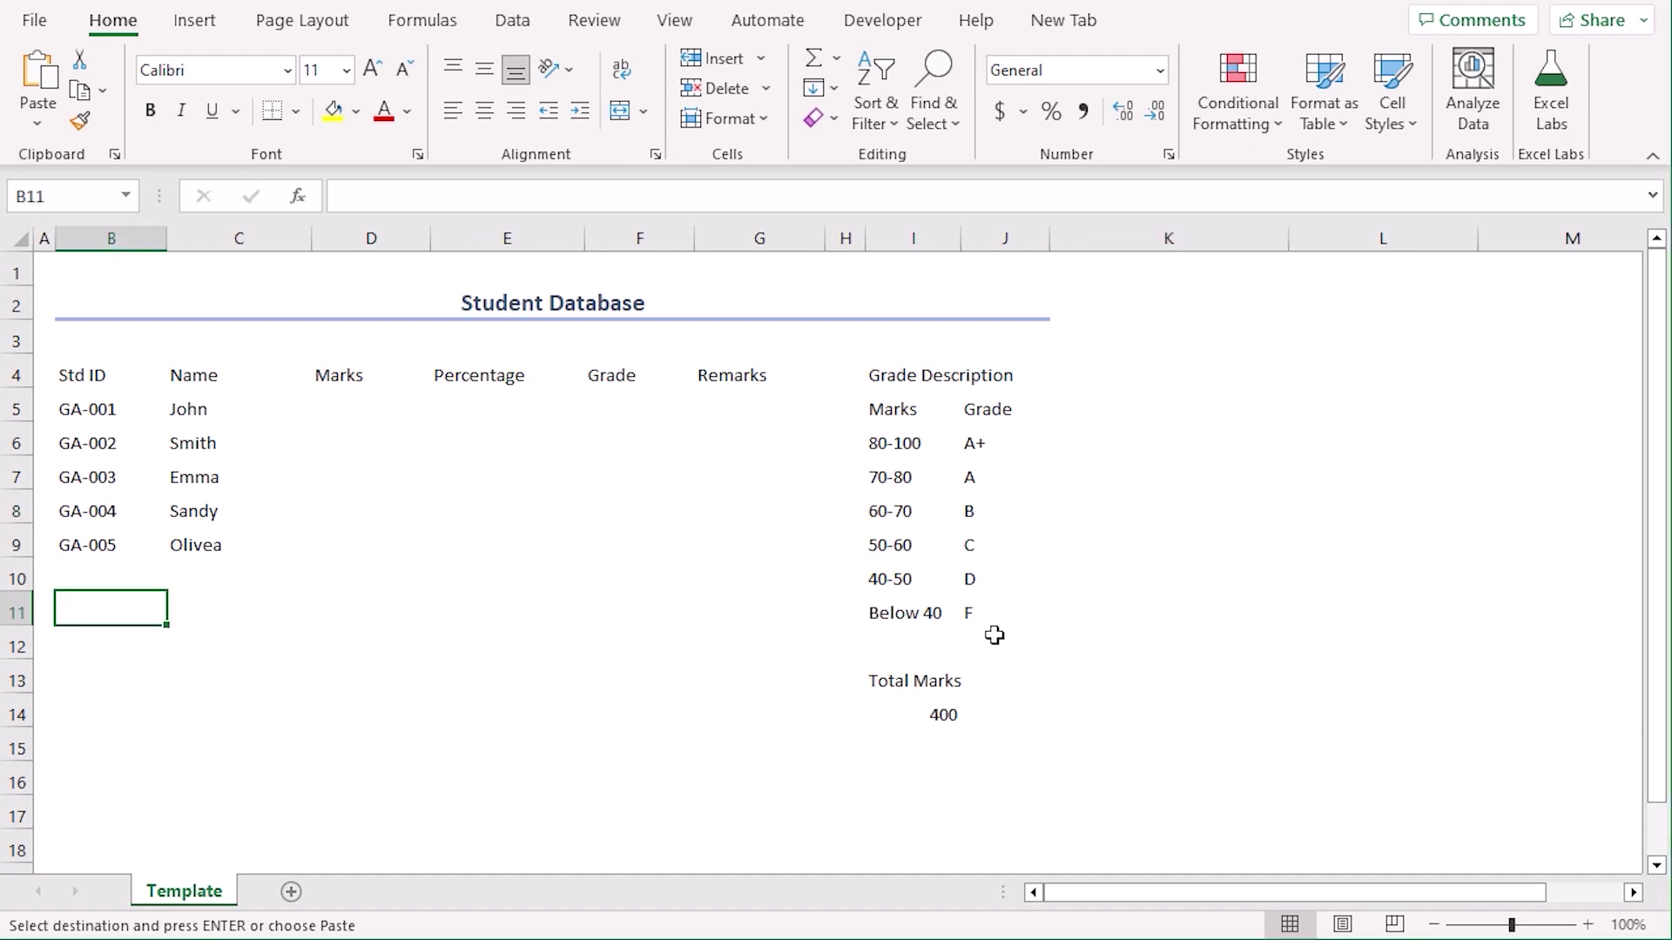
key(ctrl+v)
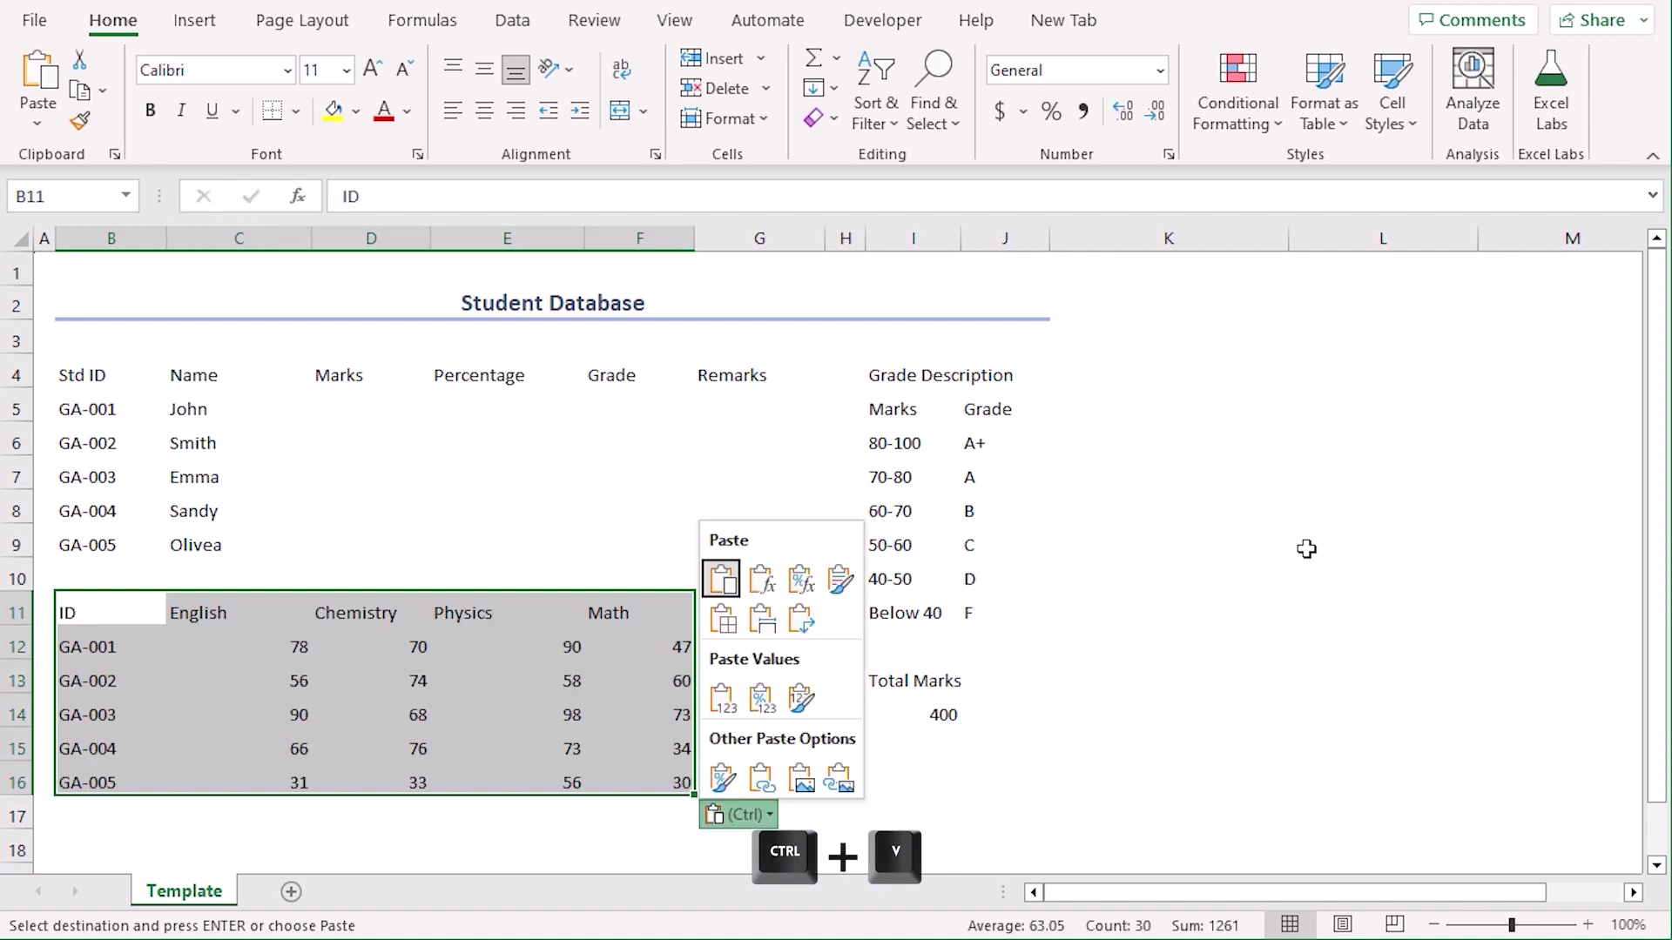
click(1260, 600)
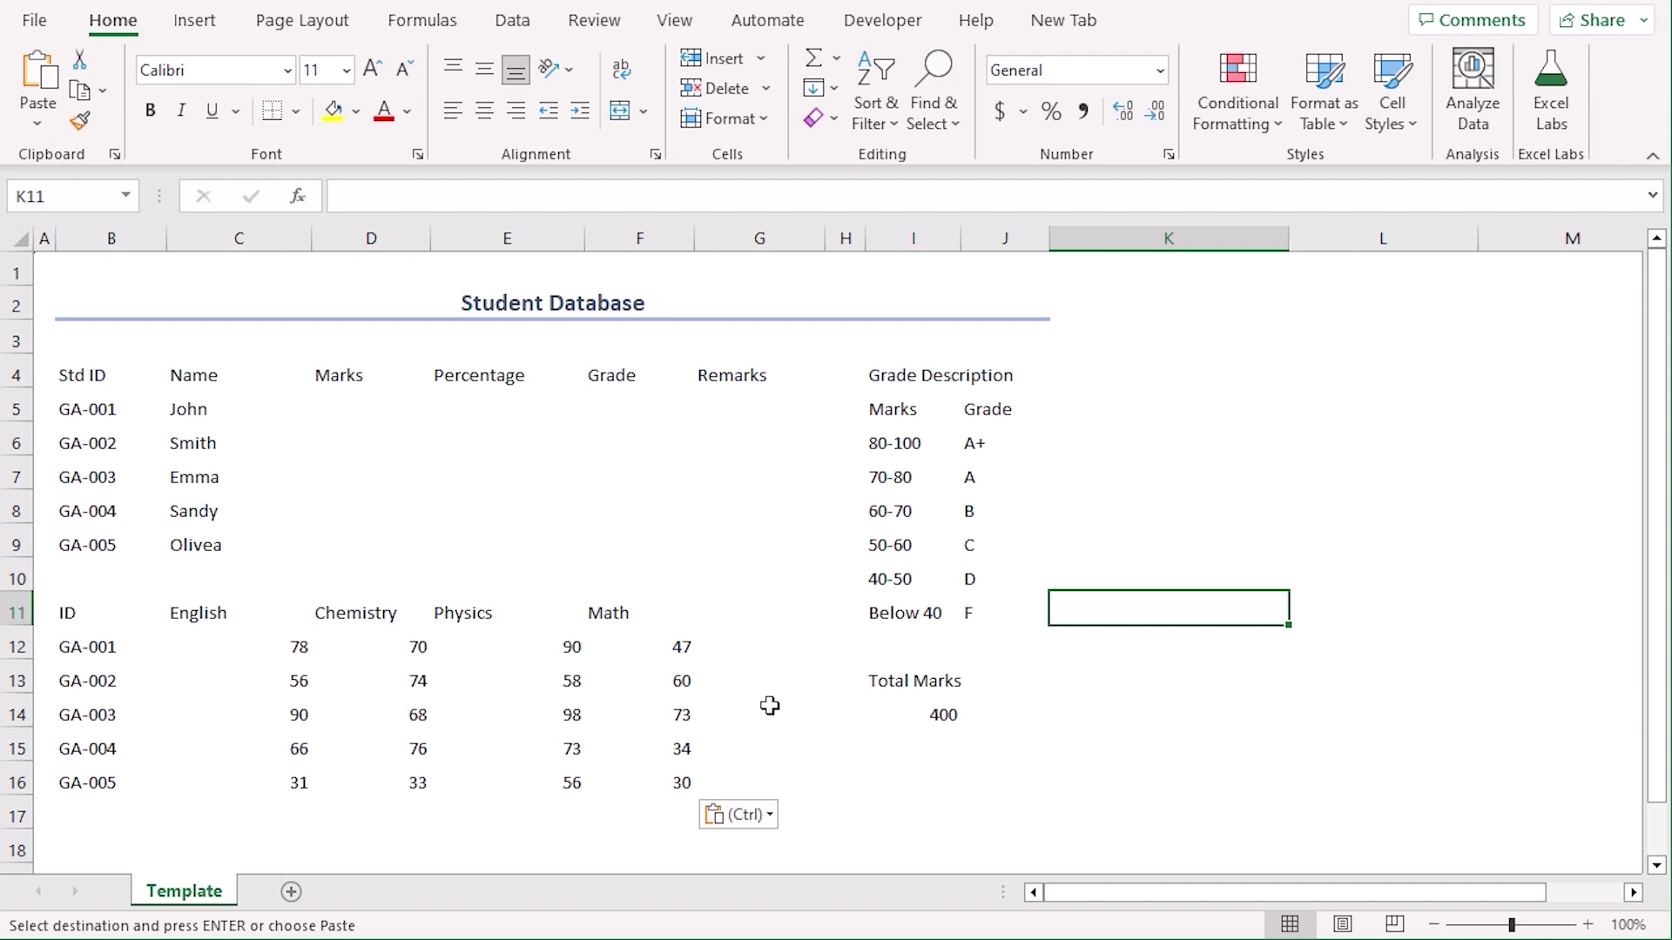
- Apply All Borders to the student database, grade description, Total Marks and subject marks ranges
drag(80, 376, 728, 526)
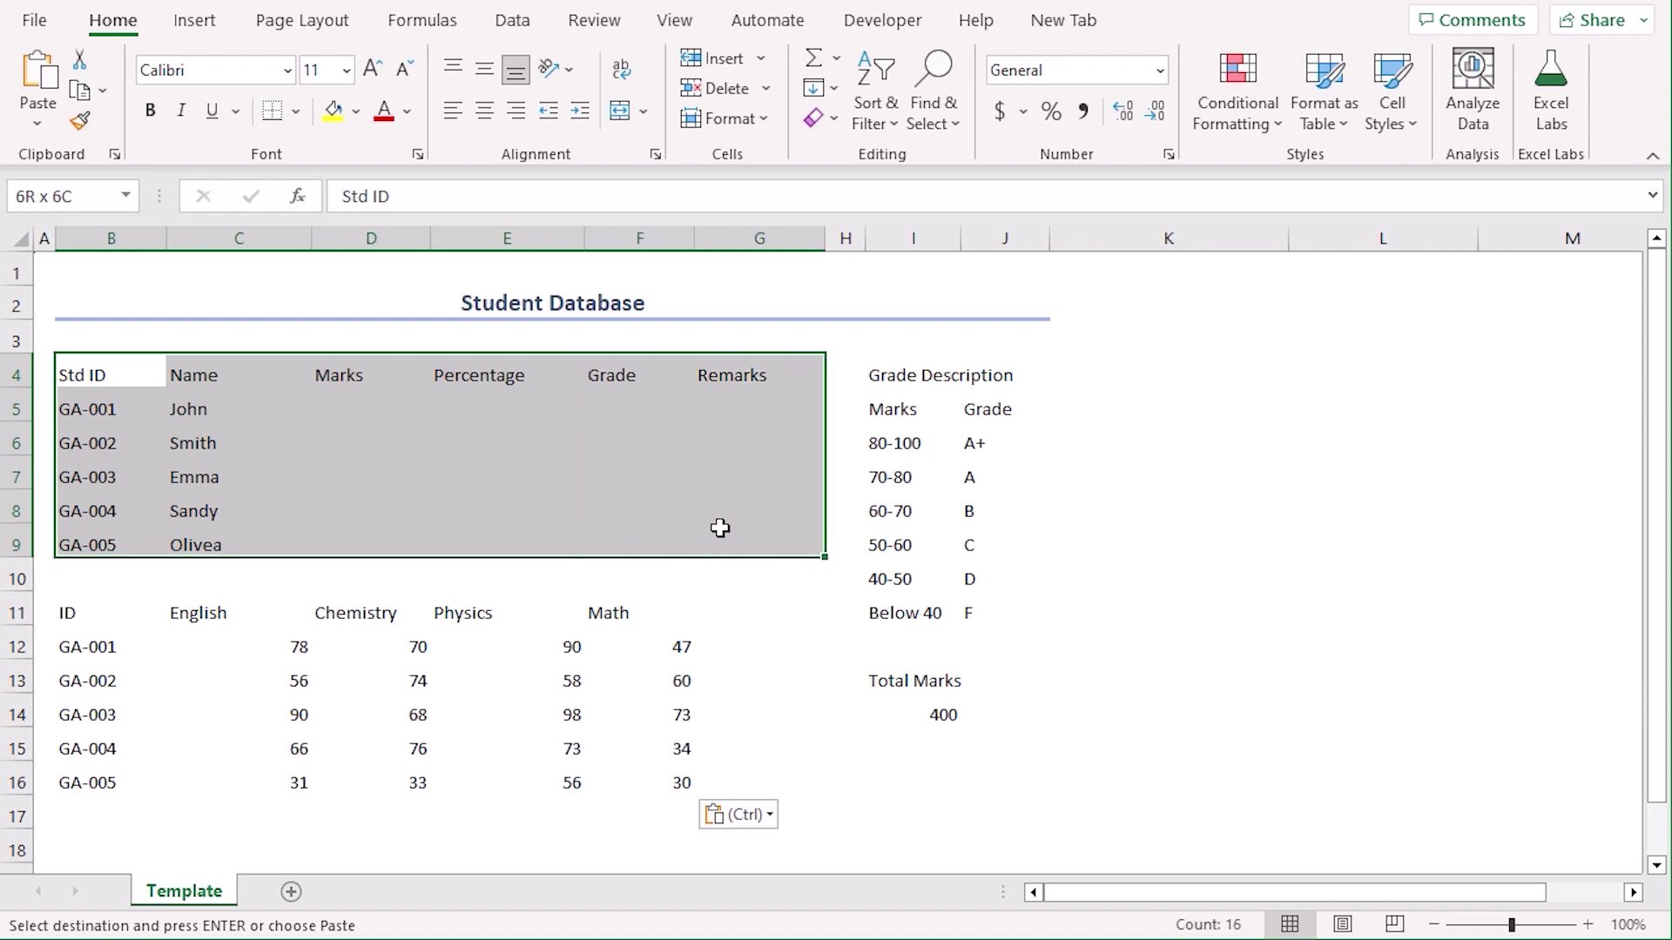
drag(720, 527, 720, 526)
click(296, 111)
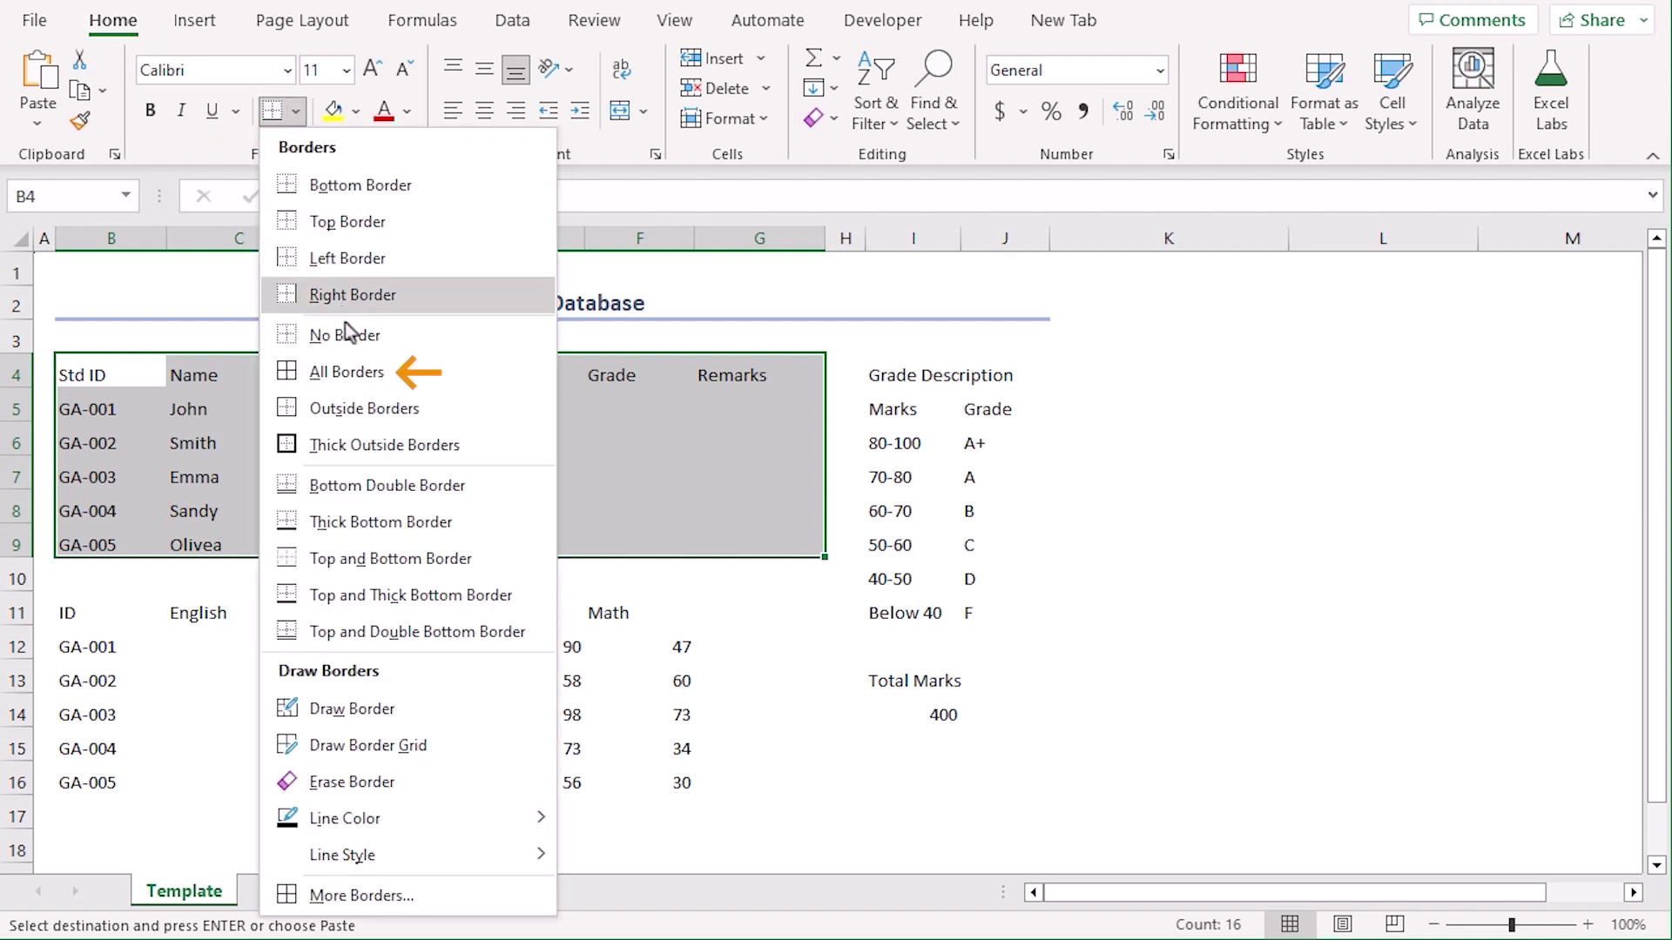
click(374, 371)
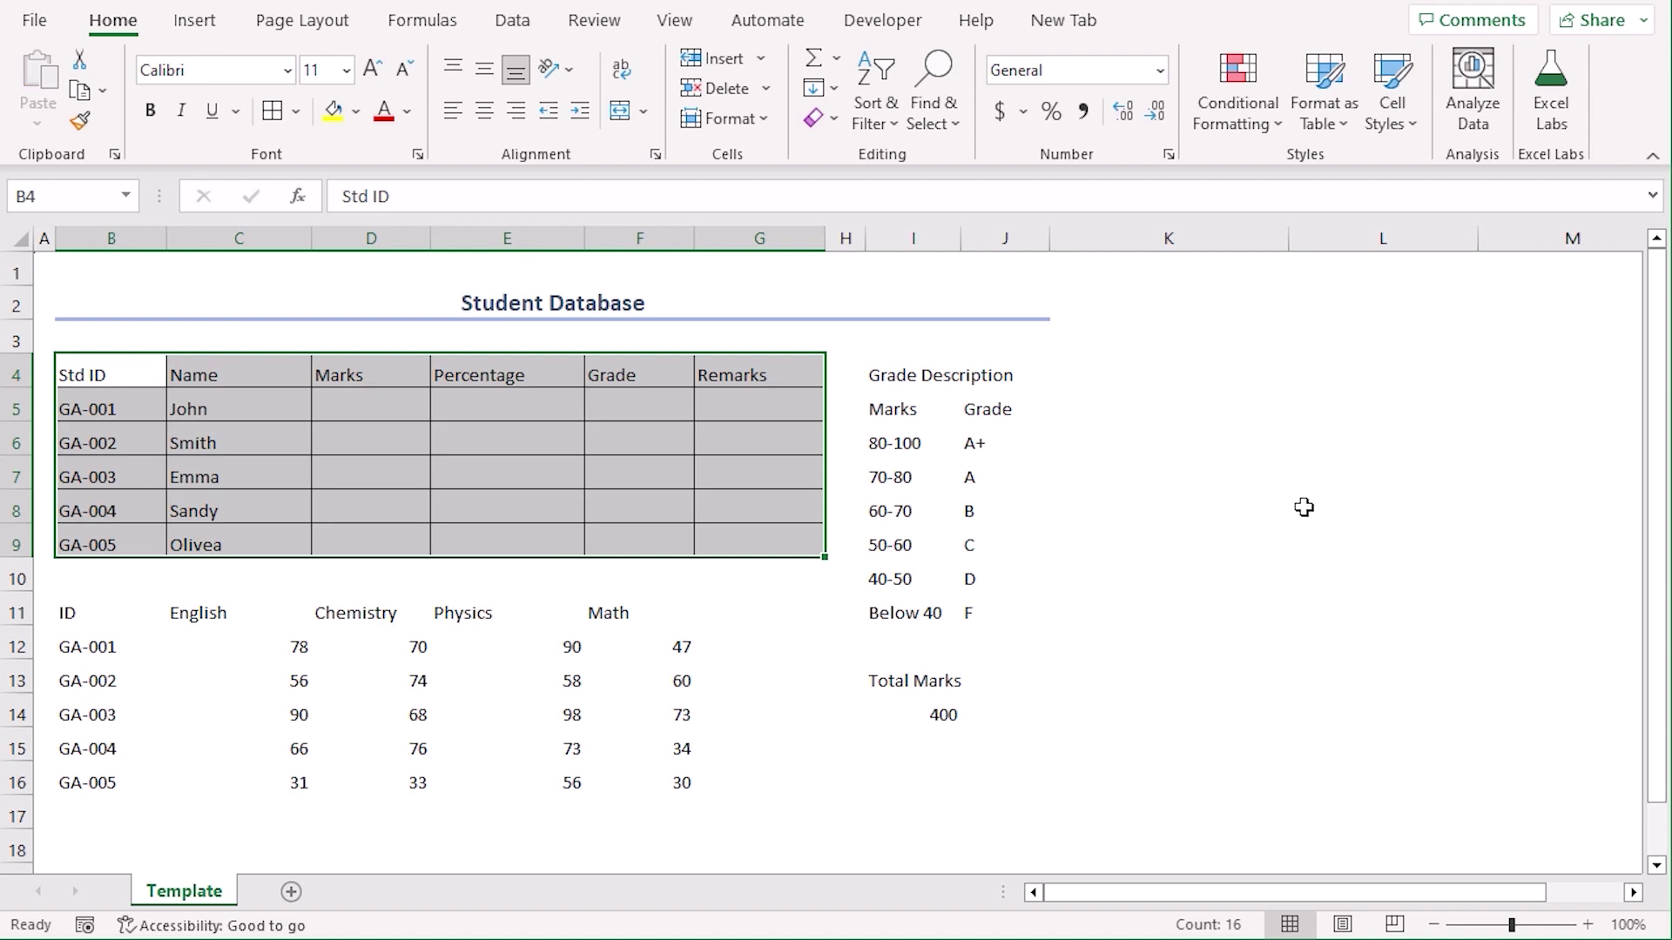
drag(880, 376, 978, 609)
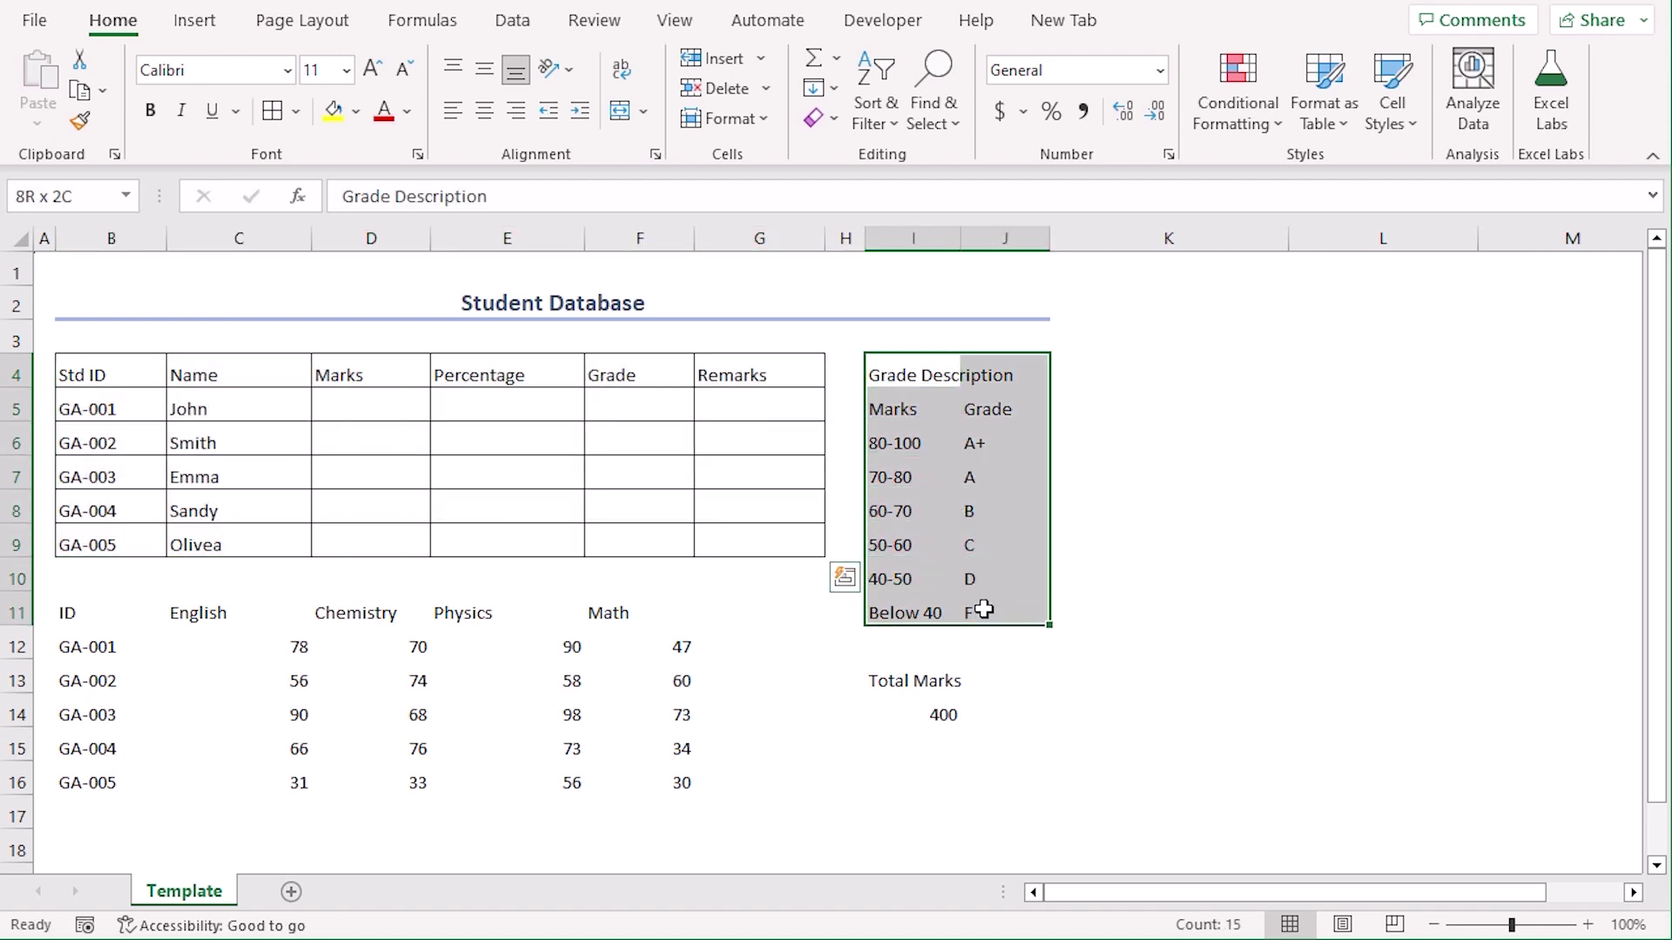
click(271, 112)
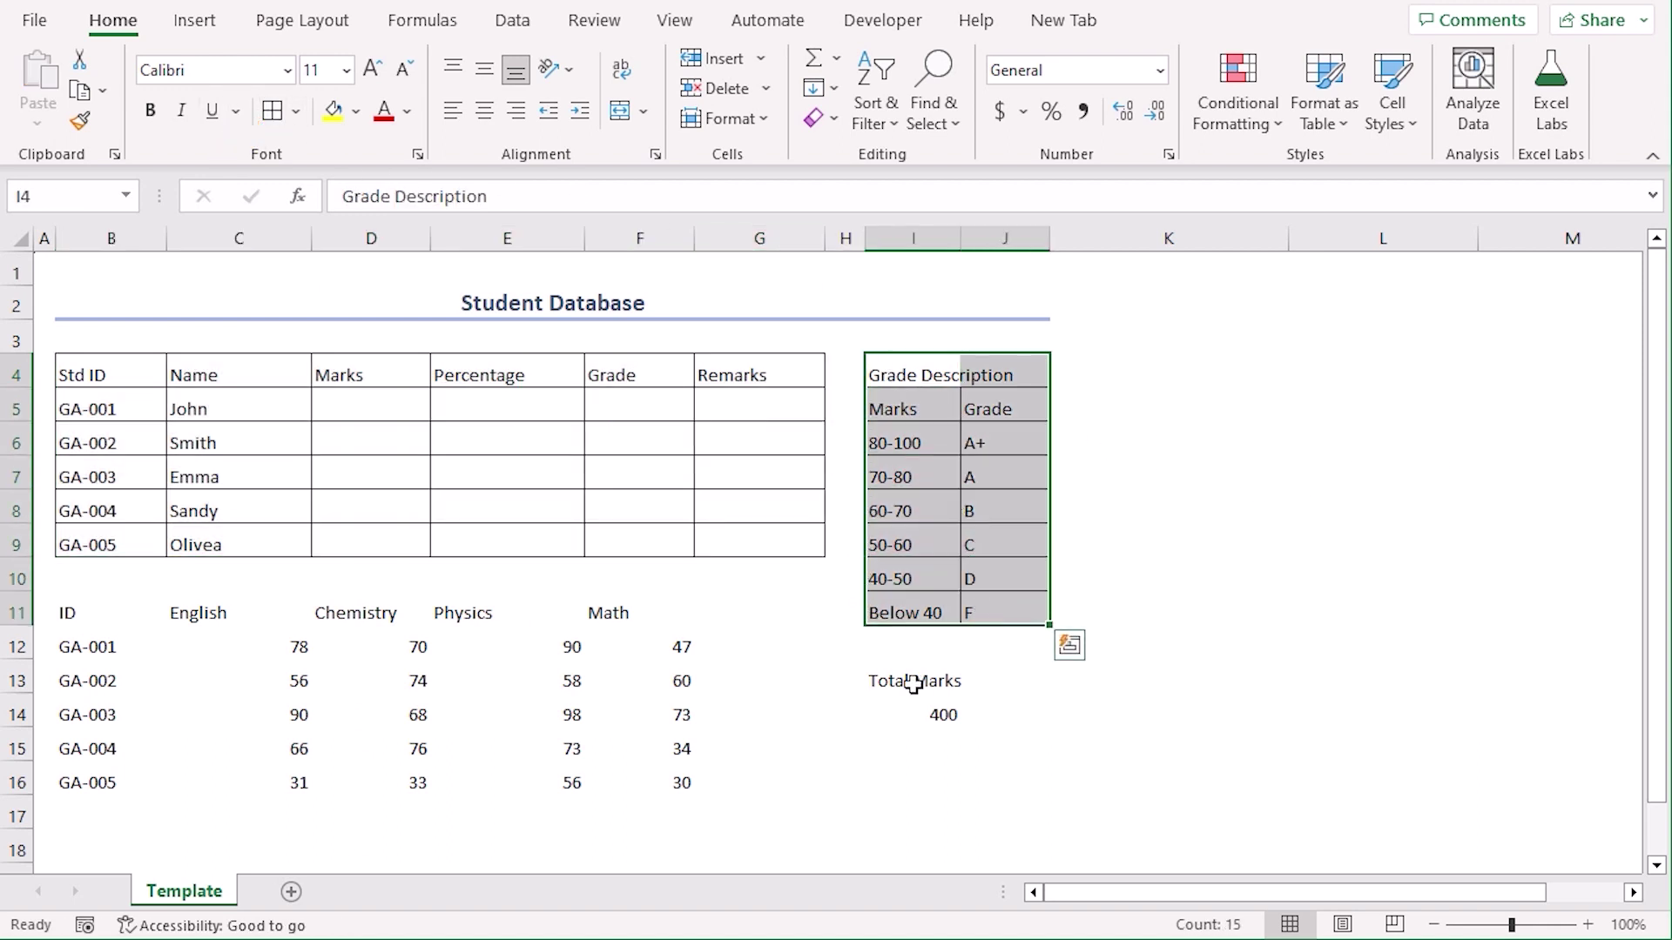
drag(906, 679, 985, 713)
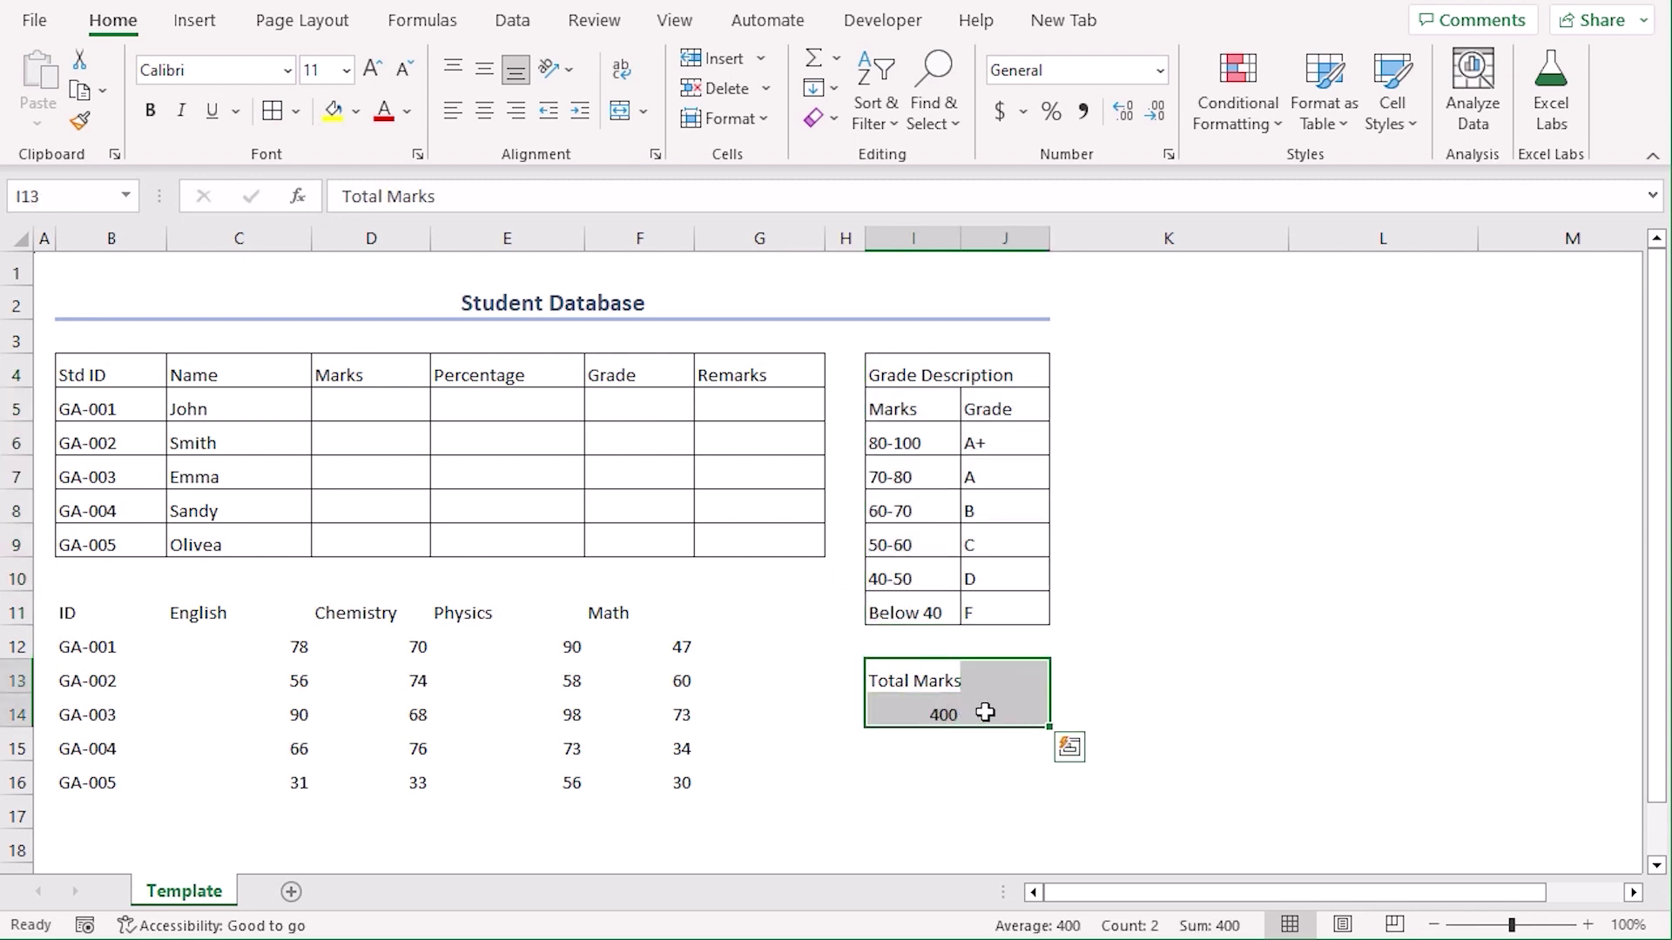
click(271, 111)
drag(90, 610, 630, 794)
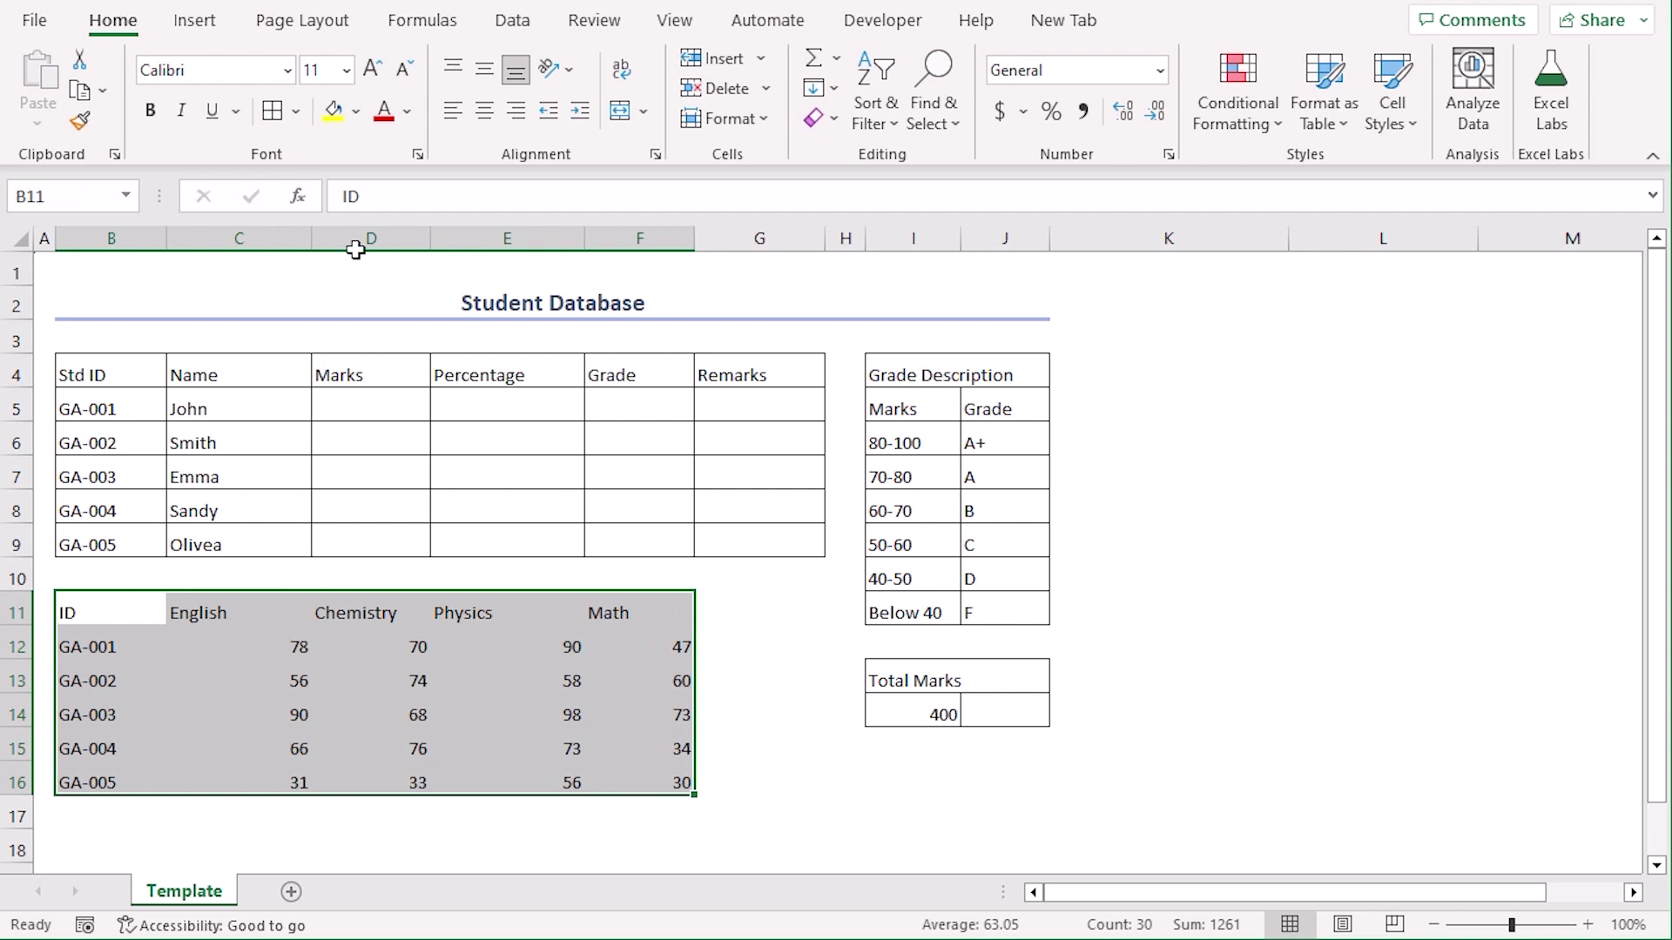
click(272, 112)
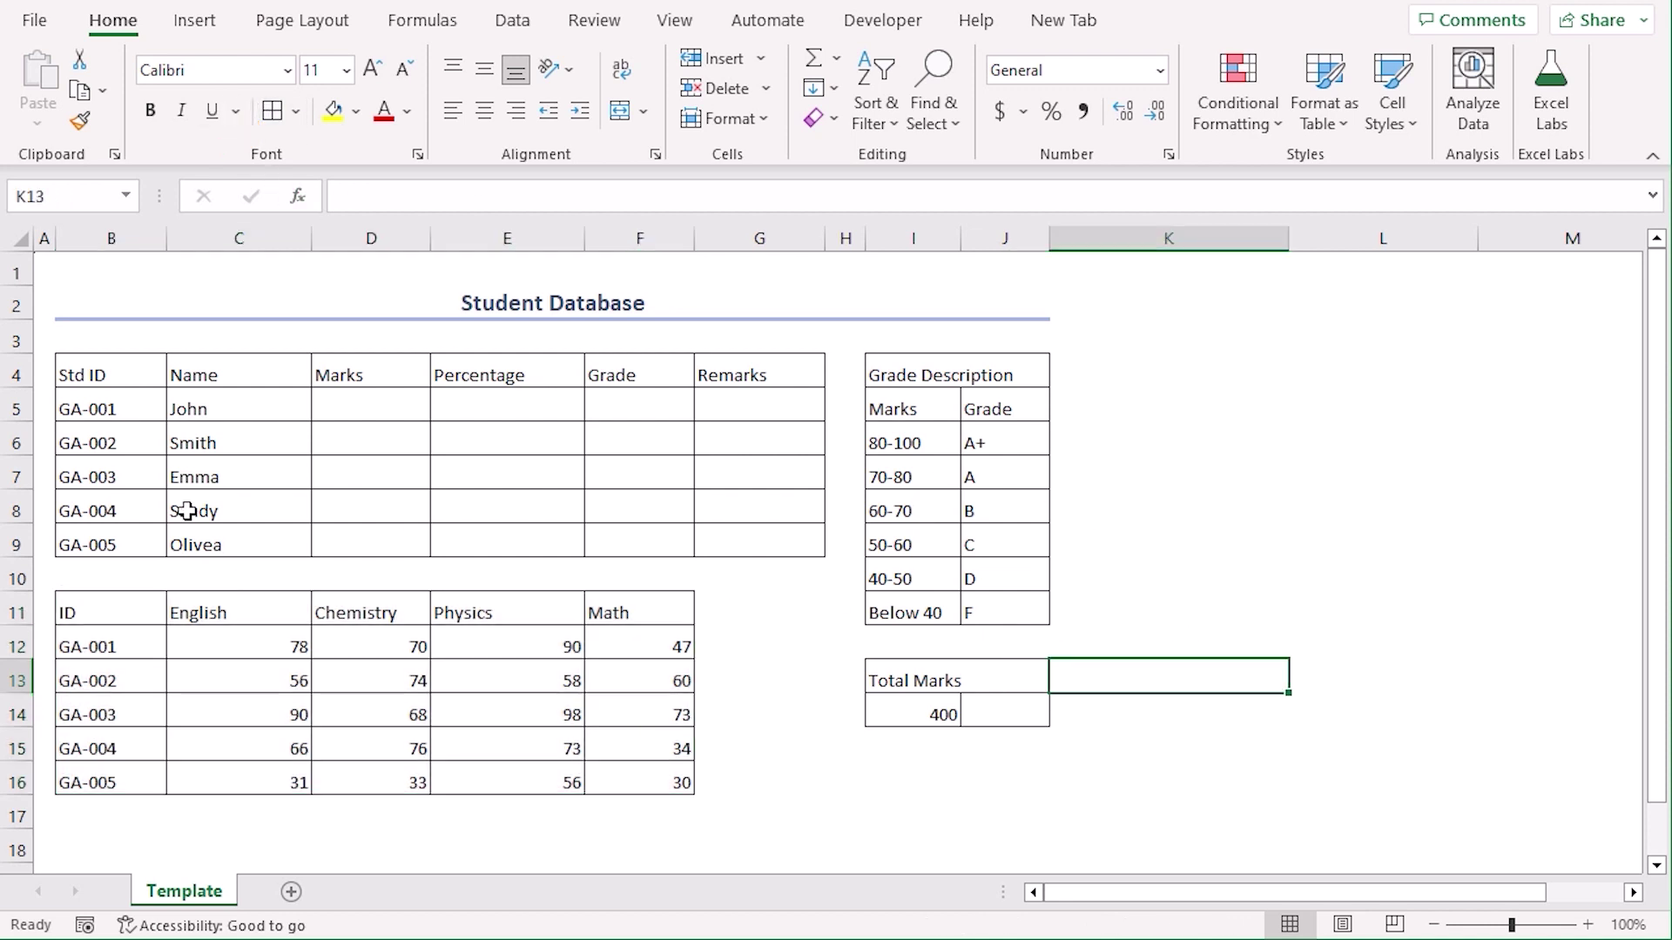
- Make all headings bold, size 12, light blue-grey fill, centred vertically and horizontally
drag(103, 366, 750, 383)
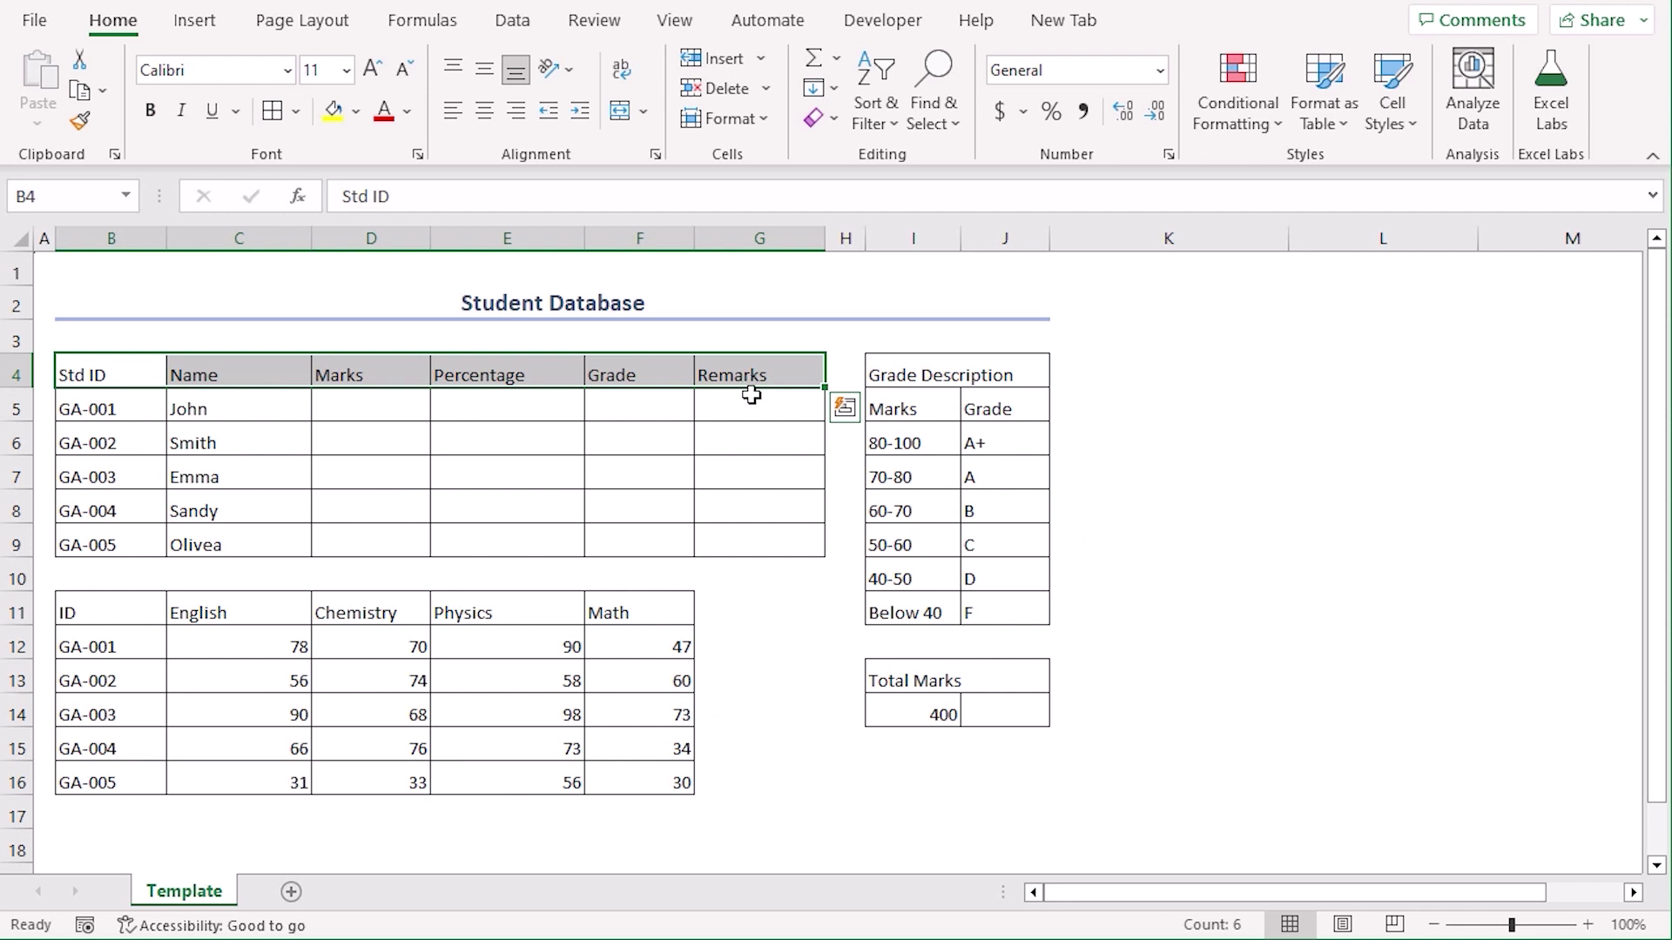
drag(134, 615, 634, 612)
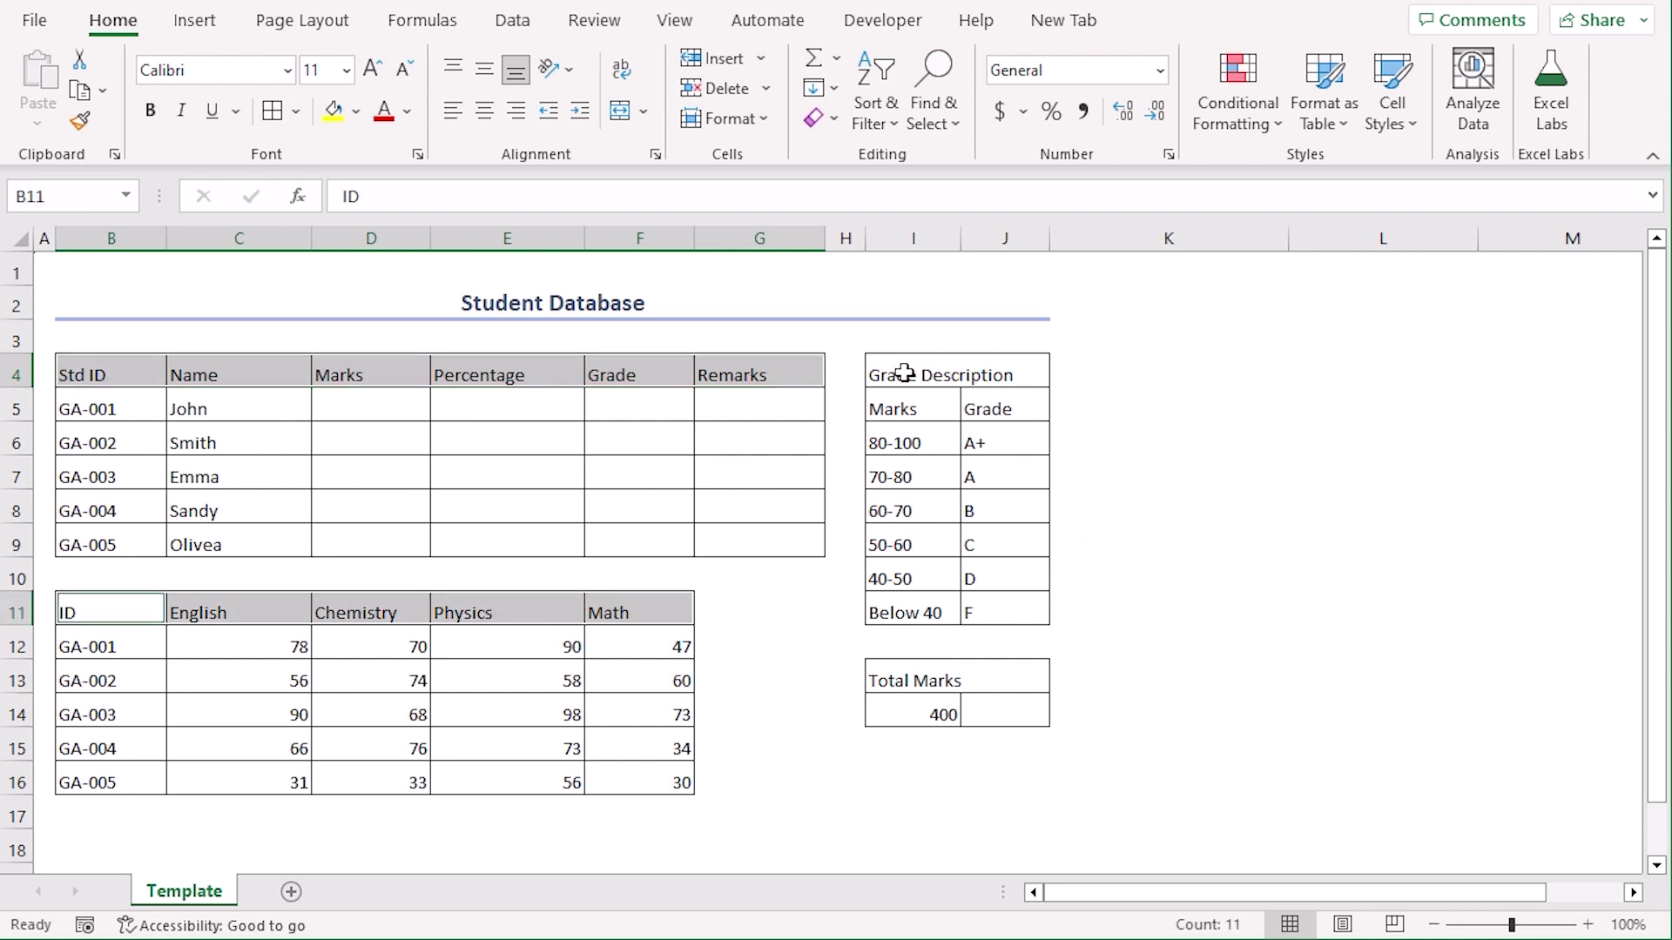
ctrl+click(880, 374)
ctrl+click(937, 675)
drag(896, 411, 977, 405)
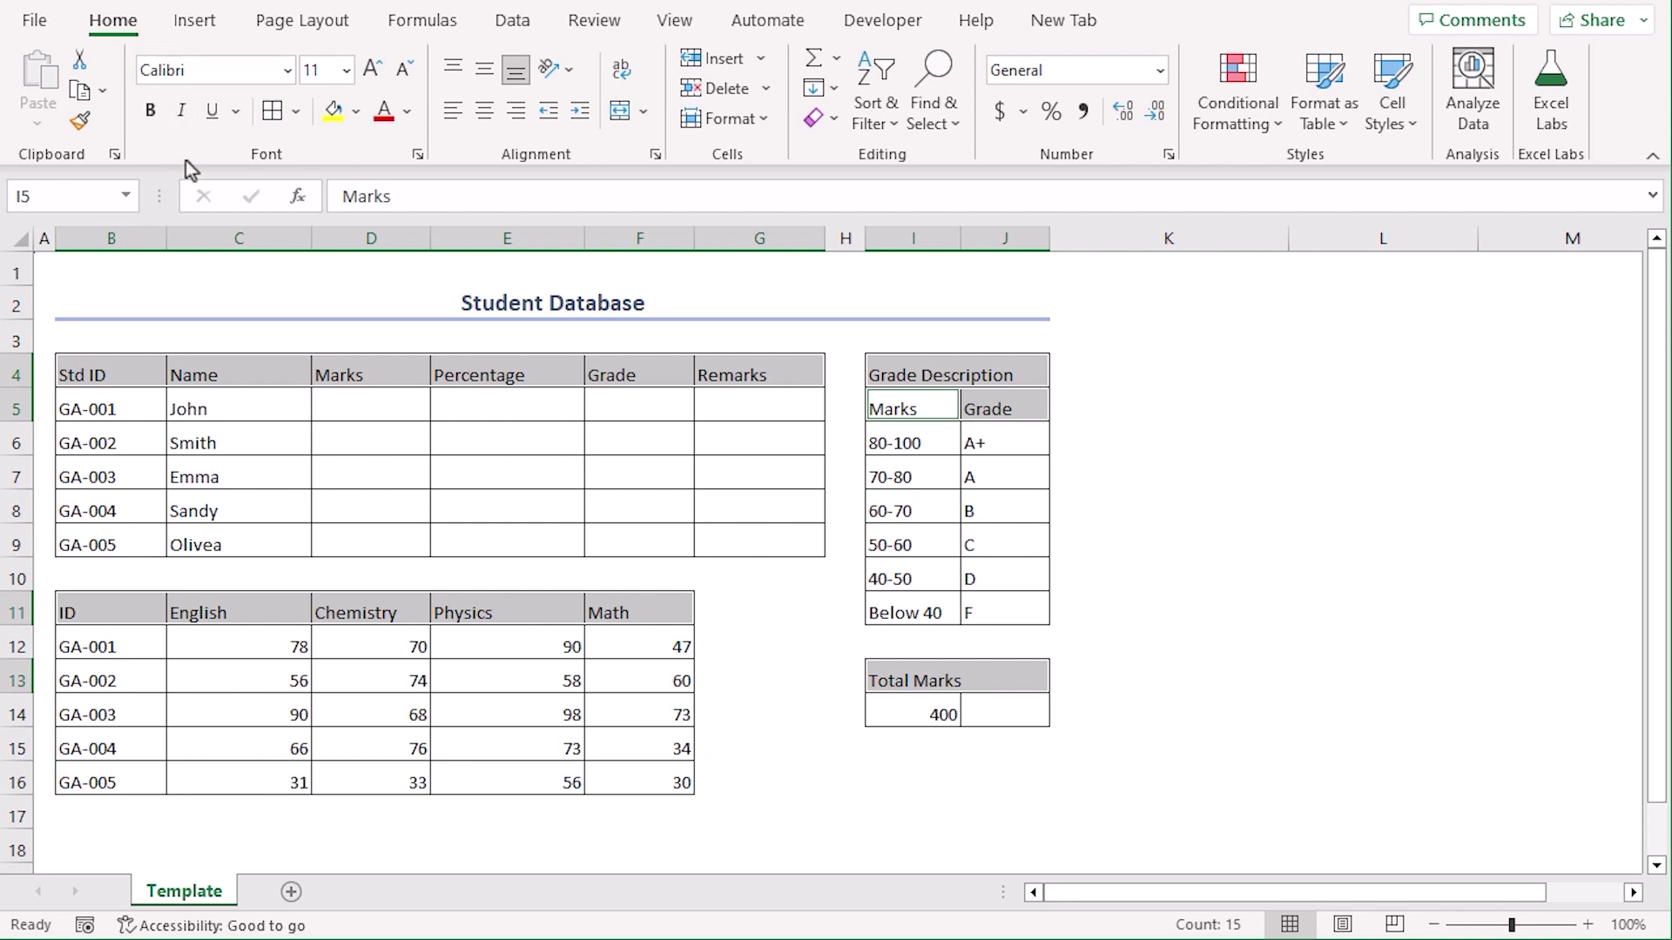
click(149, 116)
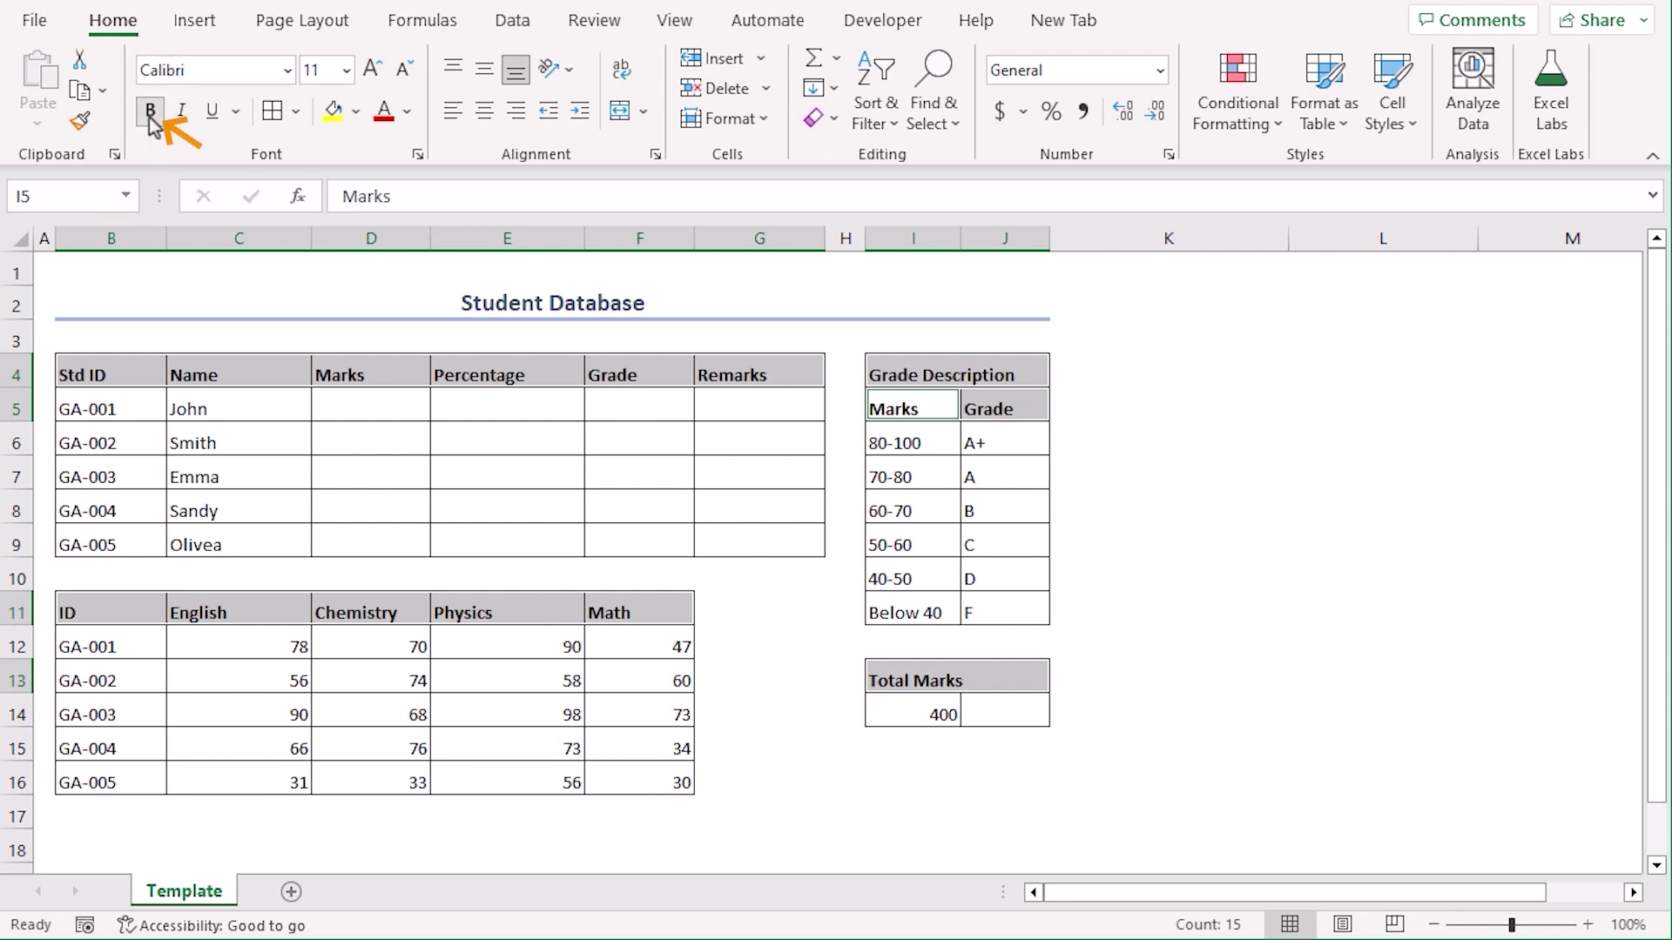
click(368, 77)
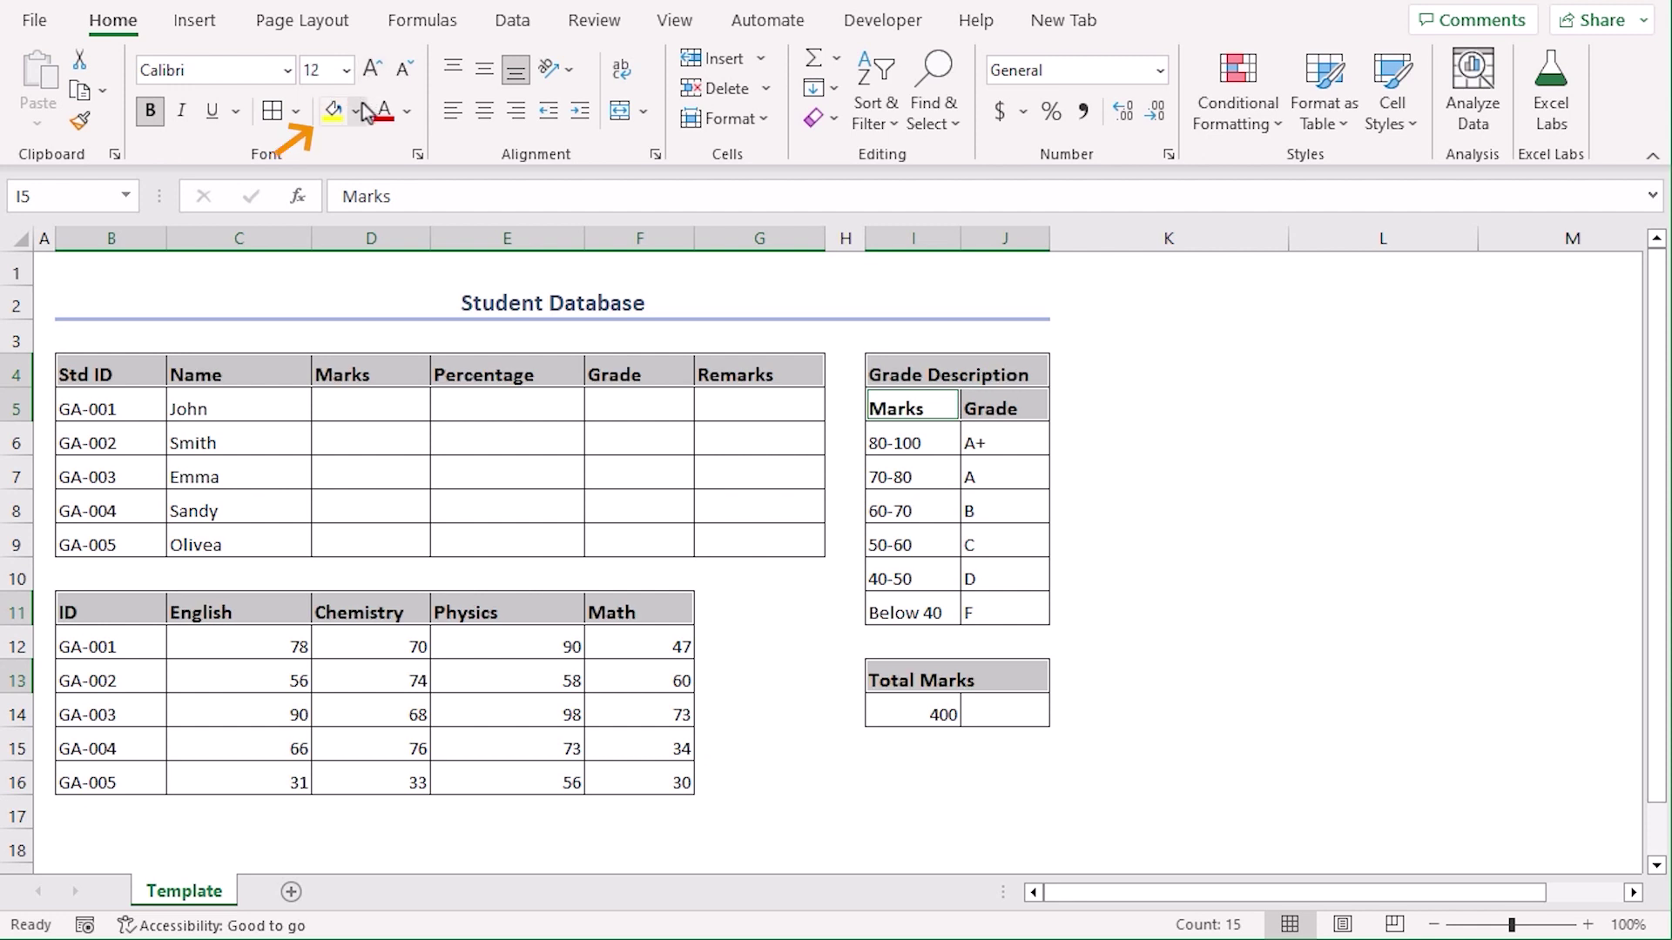
click(355, 112)
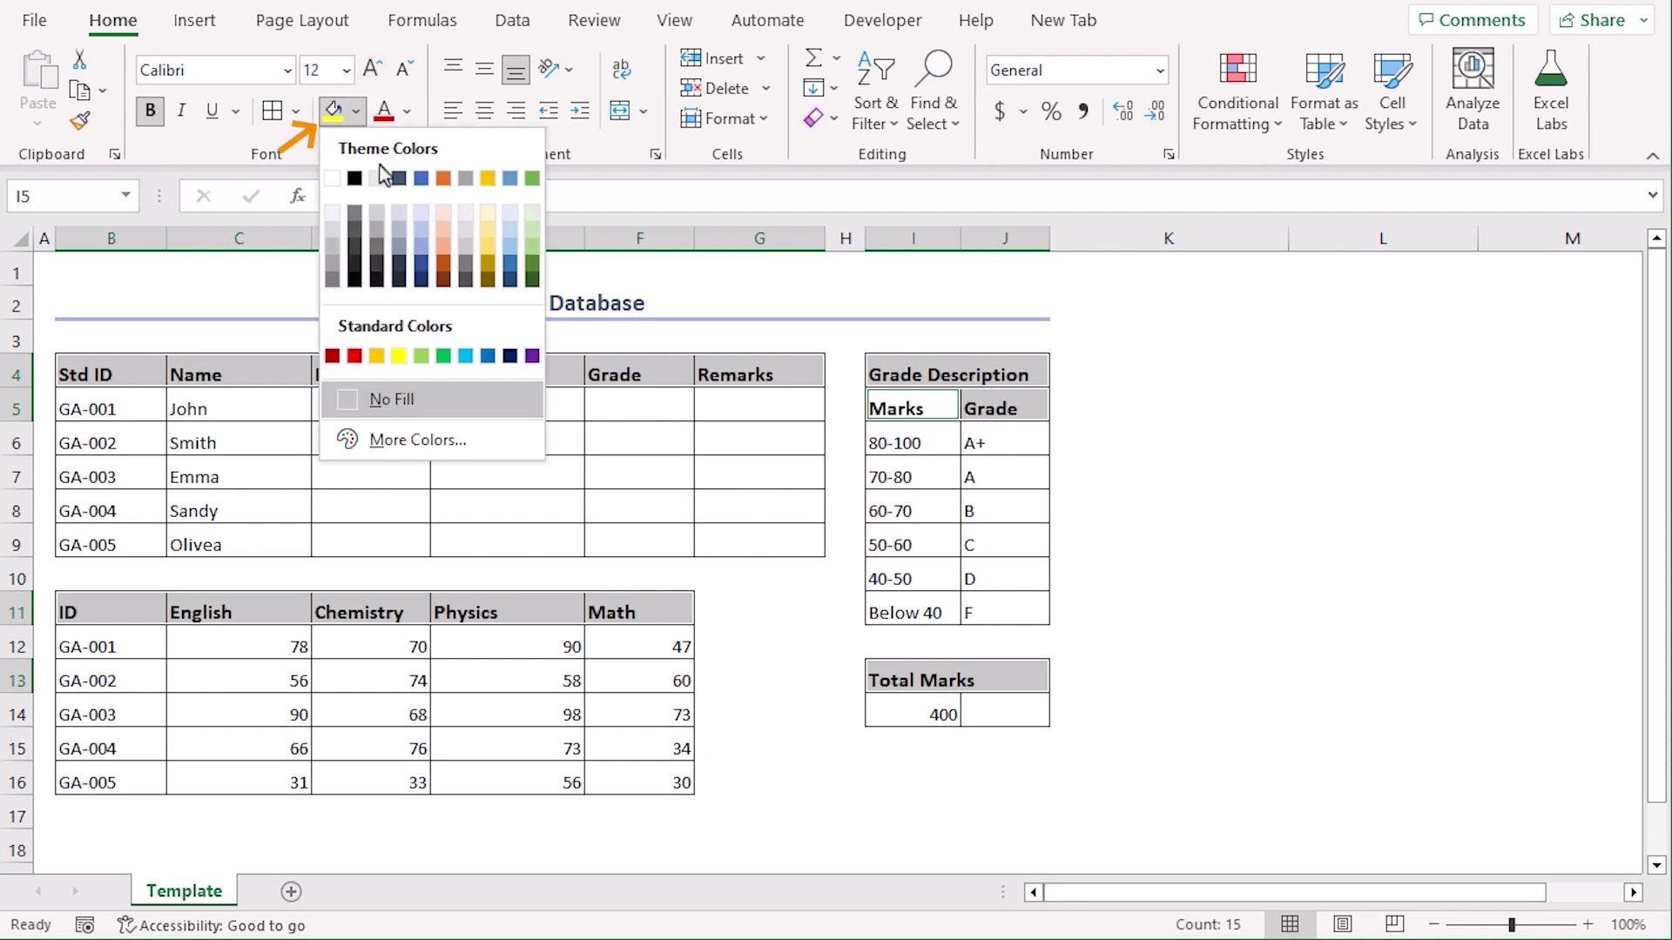
click(515, 216)
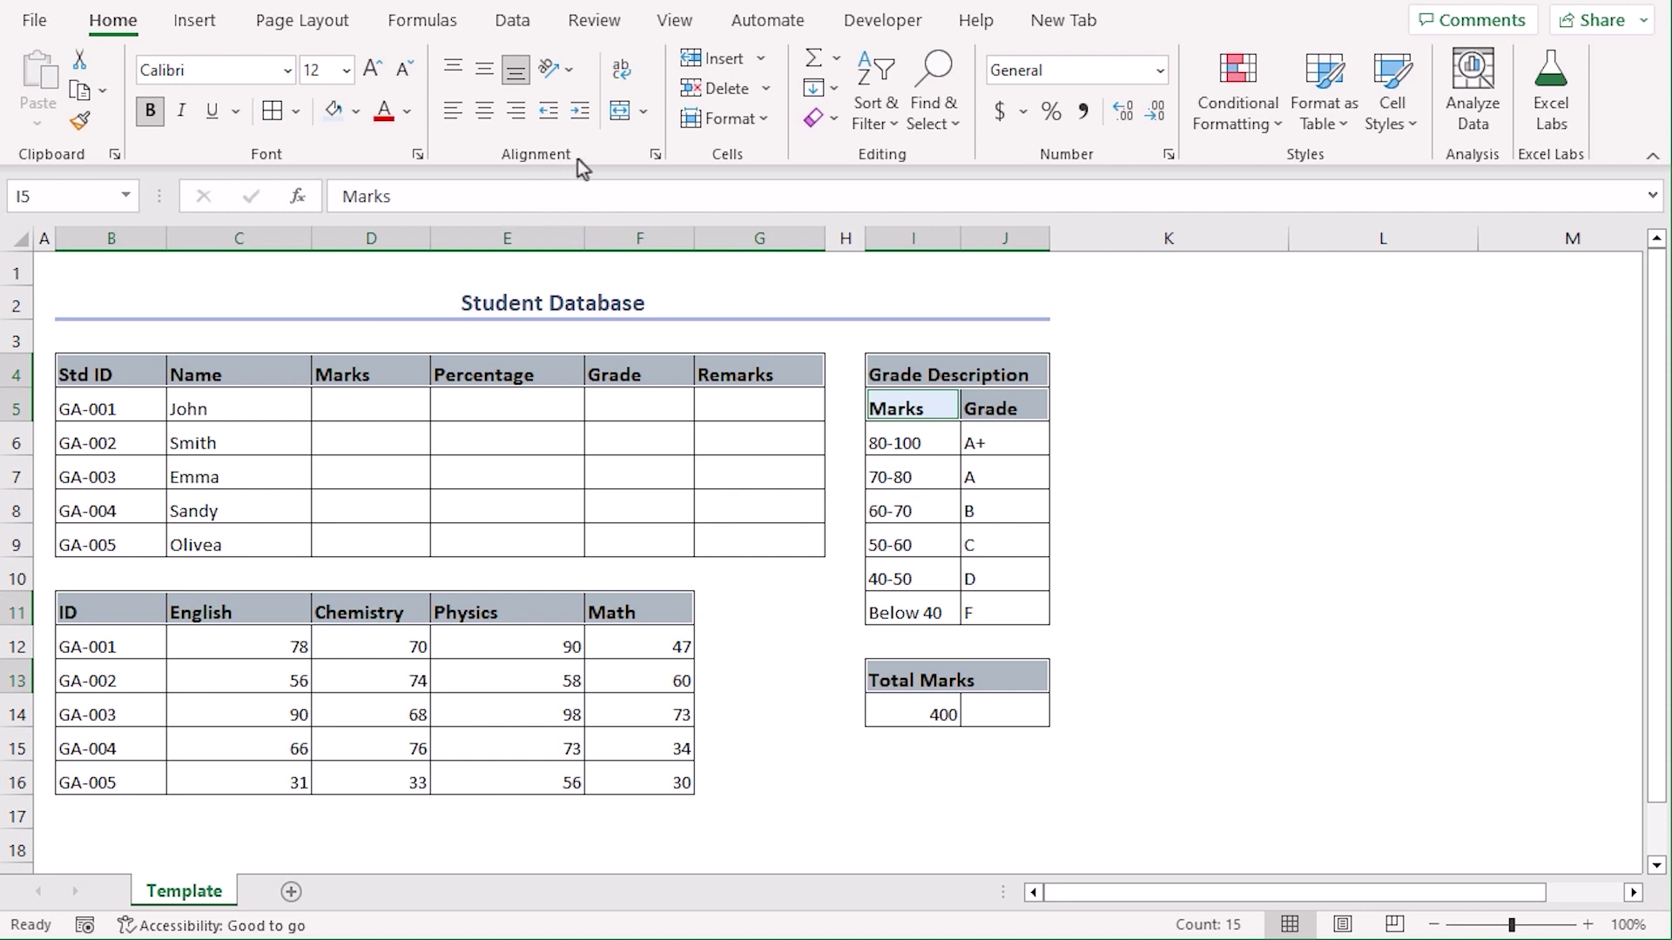
click(484, 69)
click(488, 114)
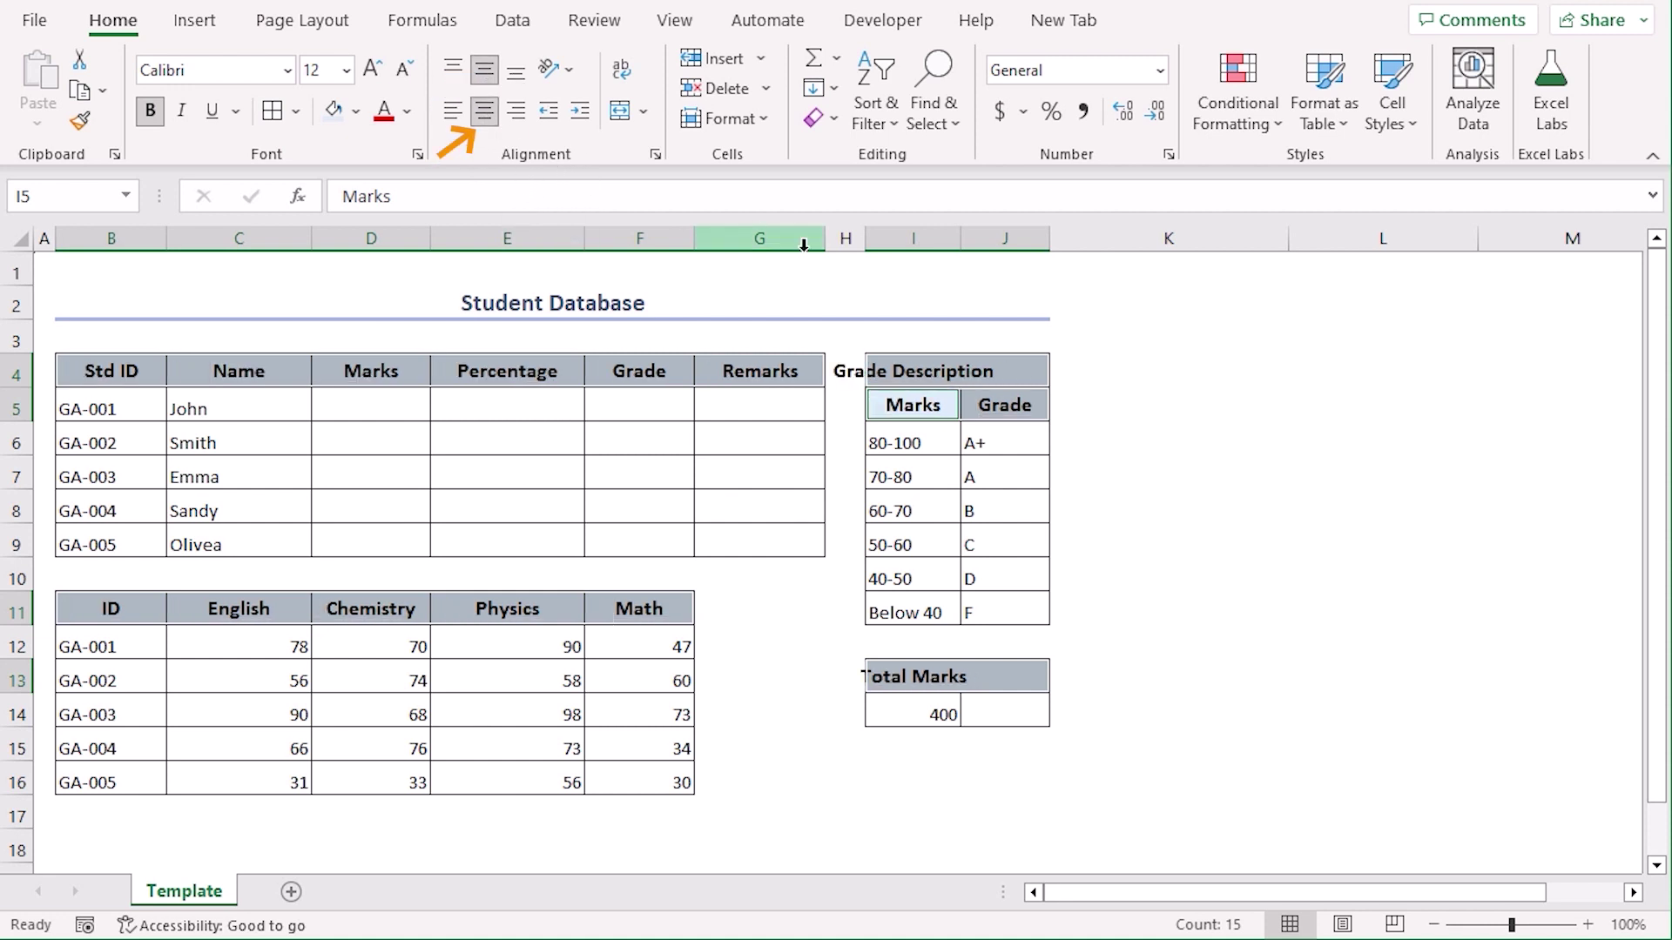
click(1197, 397)
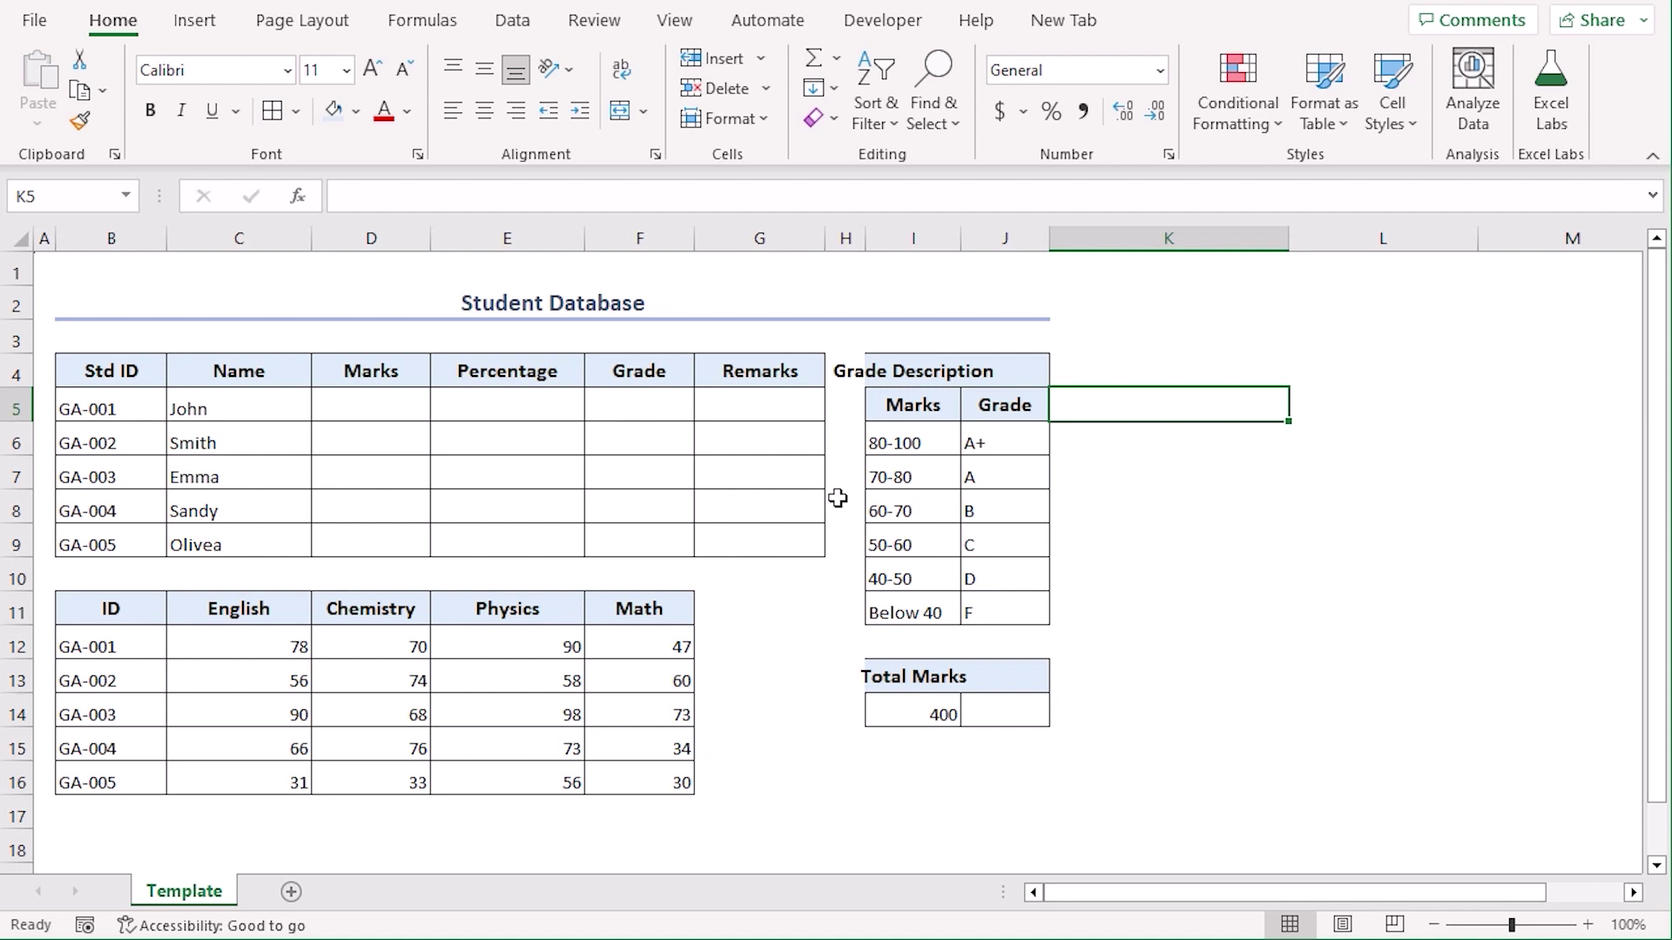
- Merge Grade Description, Total Marks and 400 across columns I:J, right-aligning 400
drag(905, 365, 995, 366)
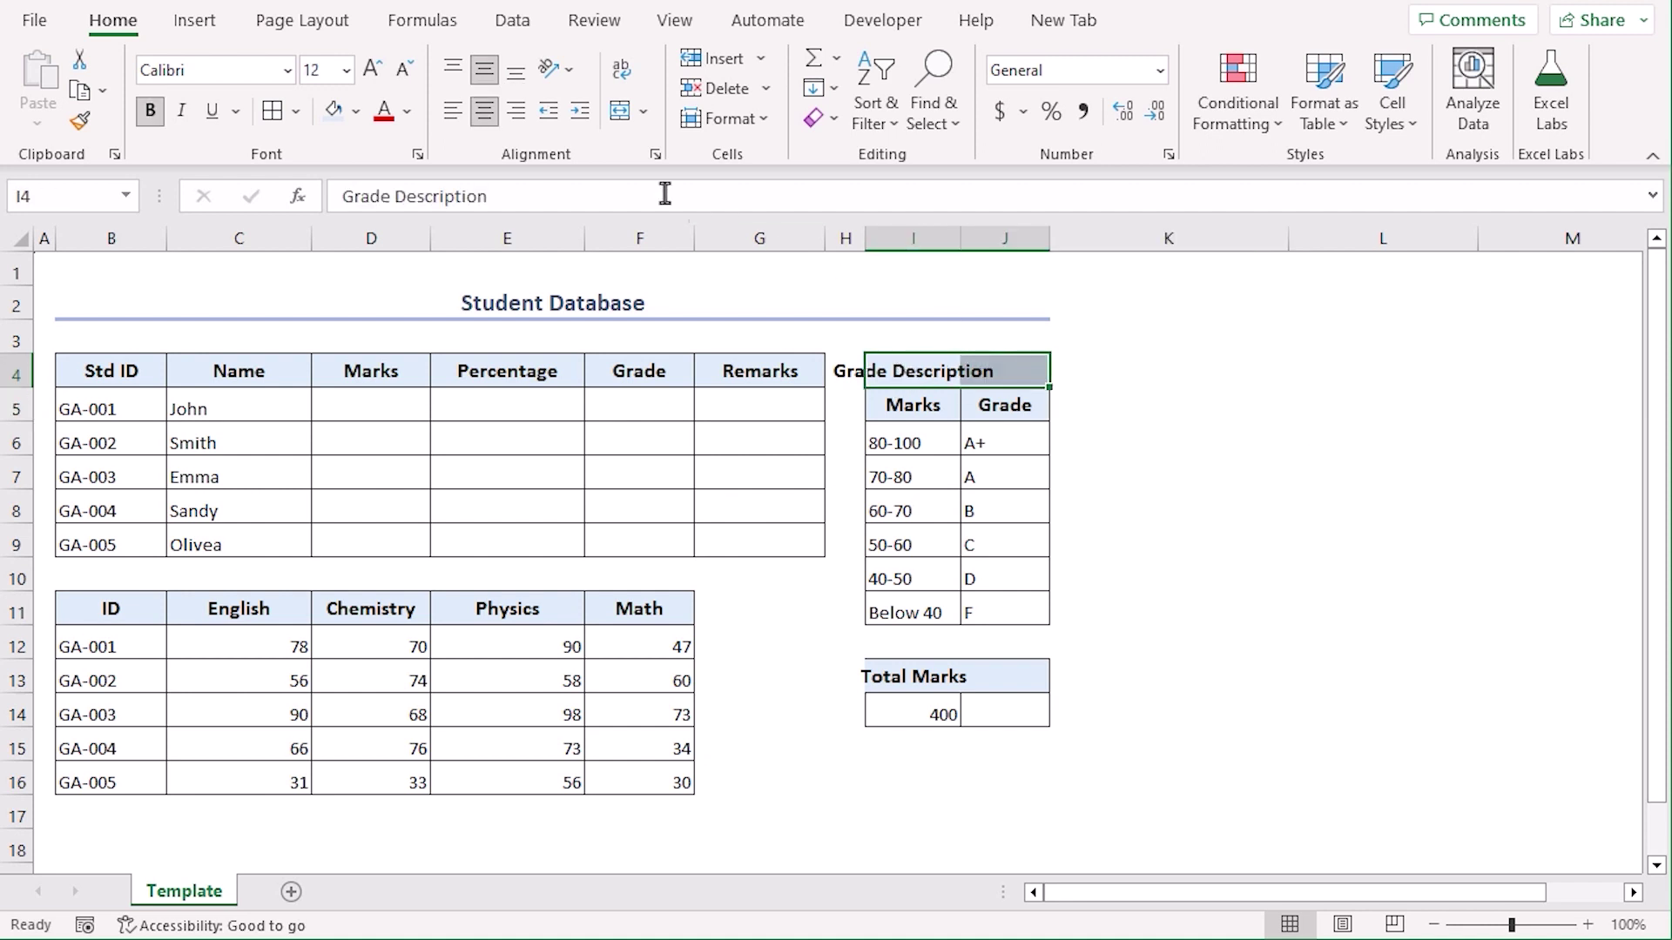
click(620, 111)
click(924, 677)
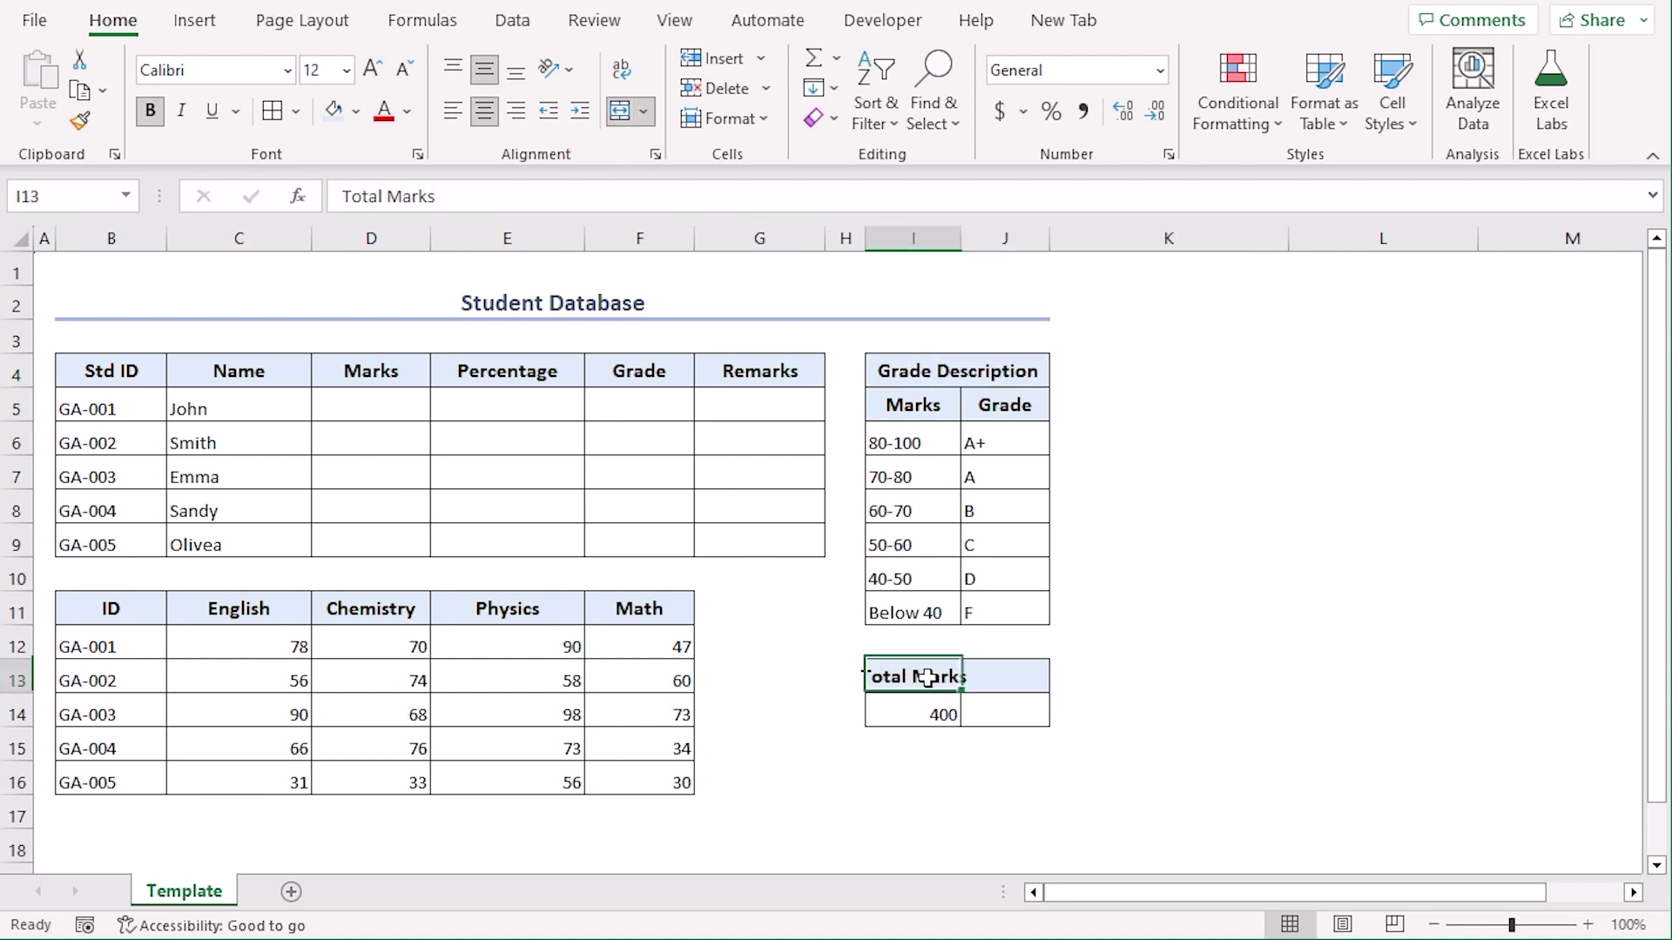
drag(925, 677, 1019, 671)
click(620, 111)
click(1181, 514)
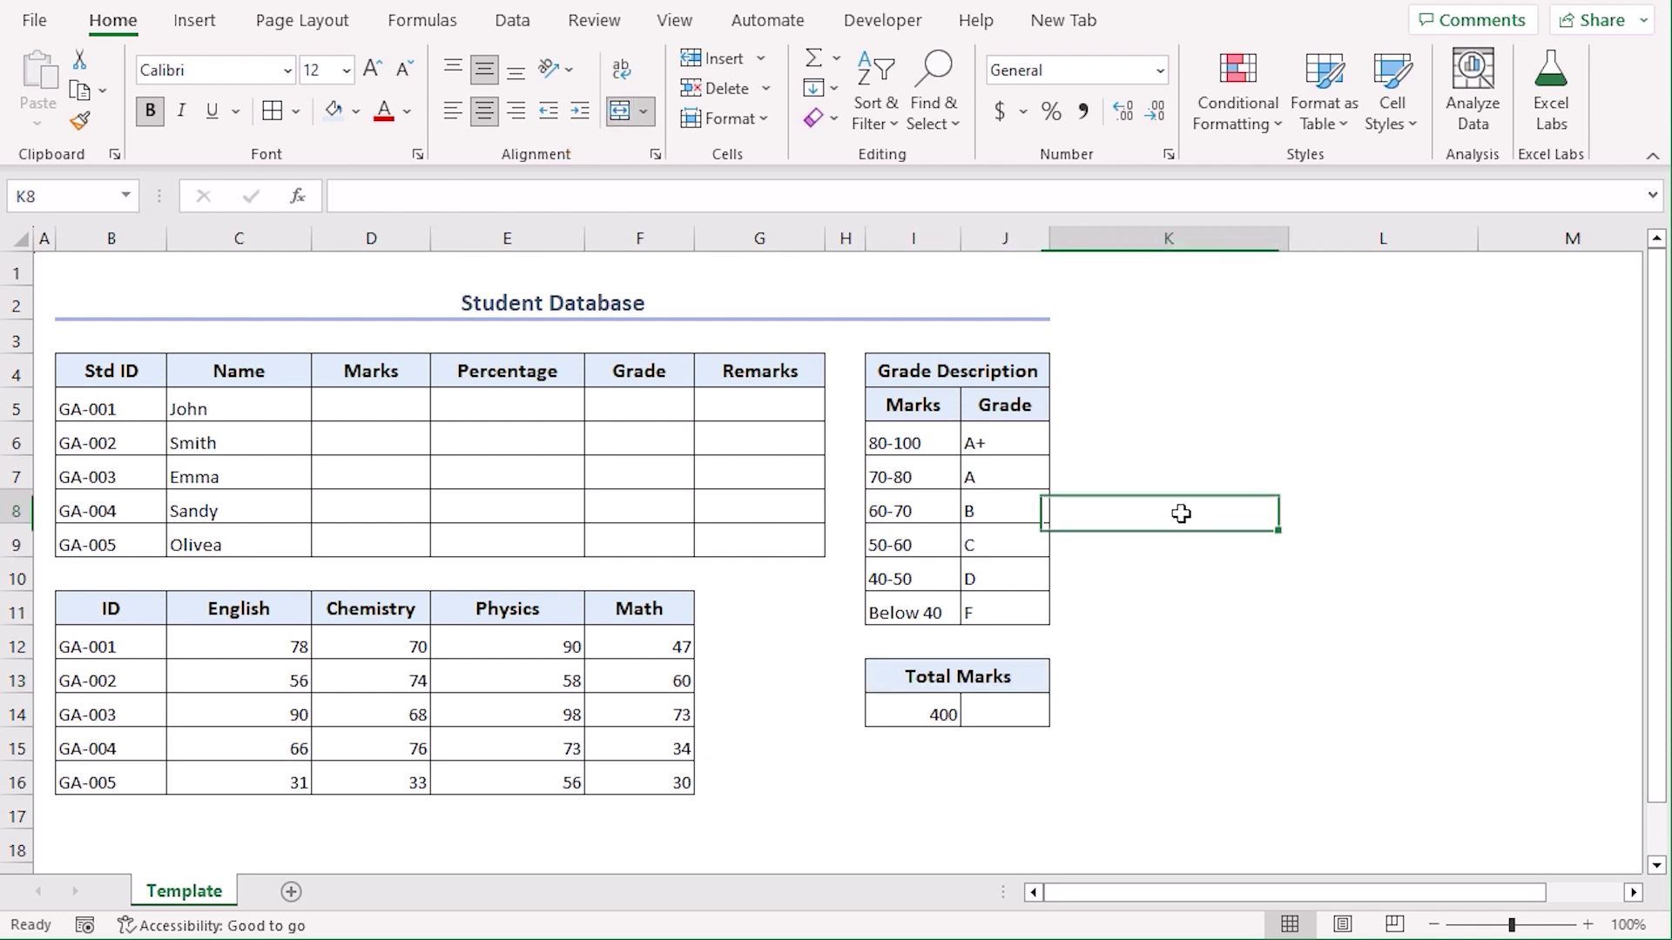
drag(962, 711, 1006, 706)
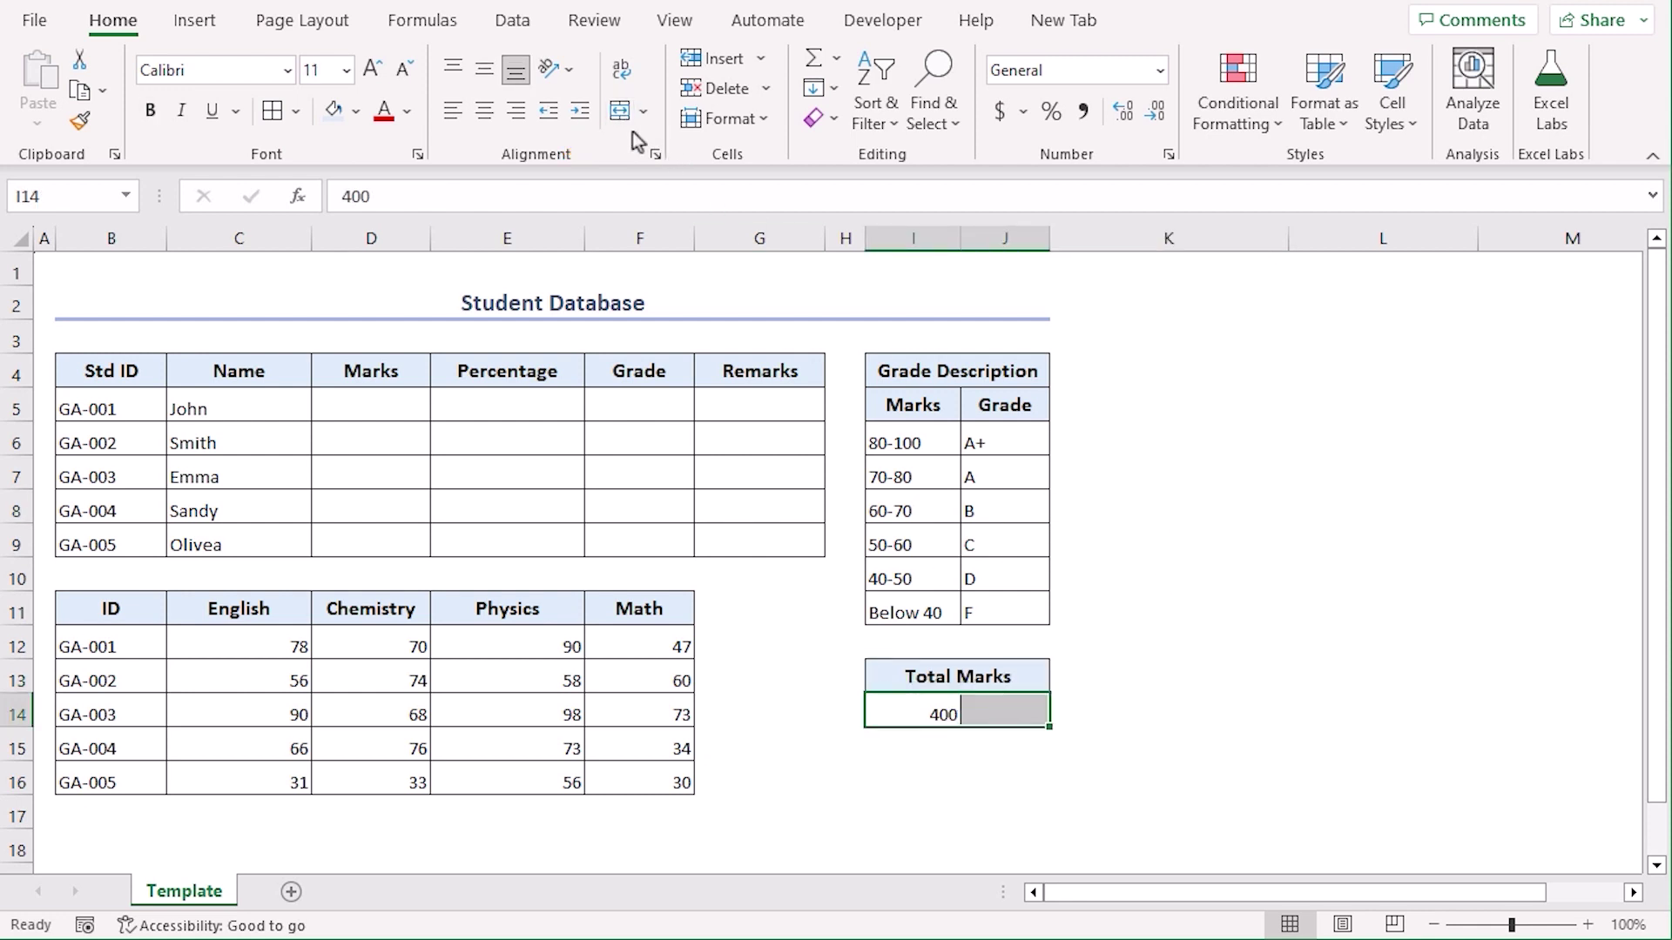
click(620, 112)
click(517, 111)
click(1294, 435)
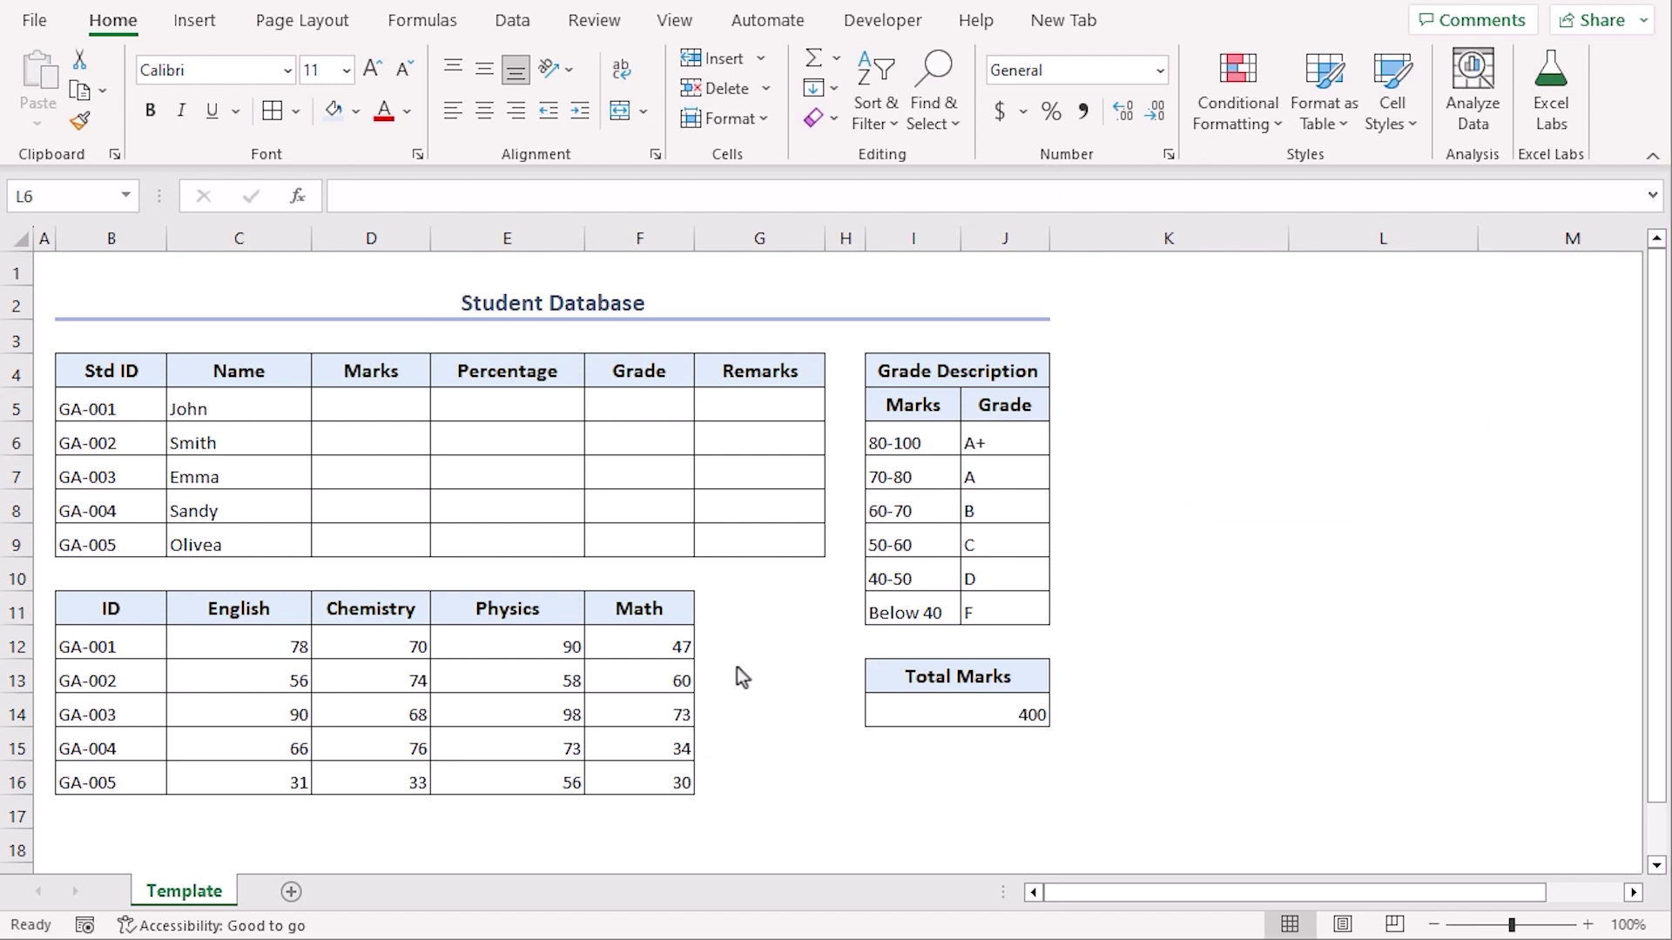
- Enter =SUM(C12:F12) in D5 and fill it down to D9
click(364, 410)
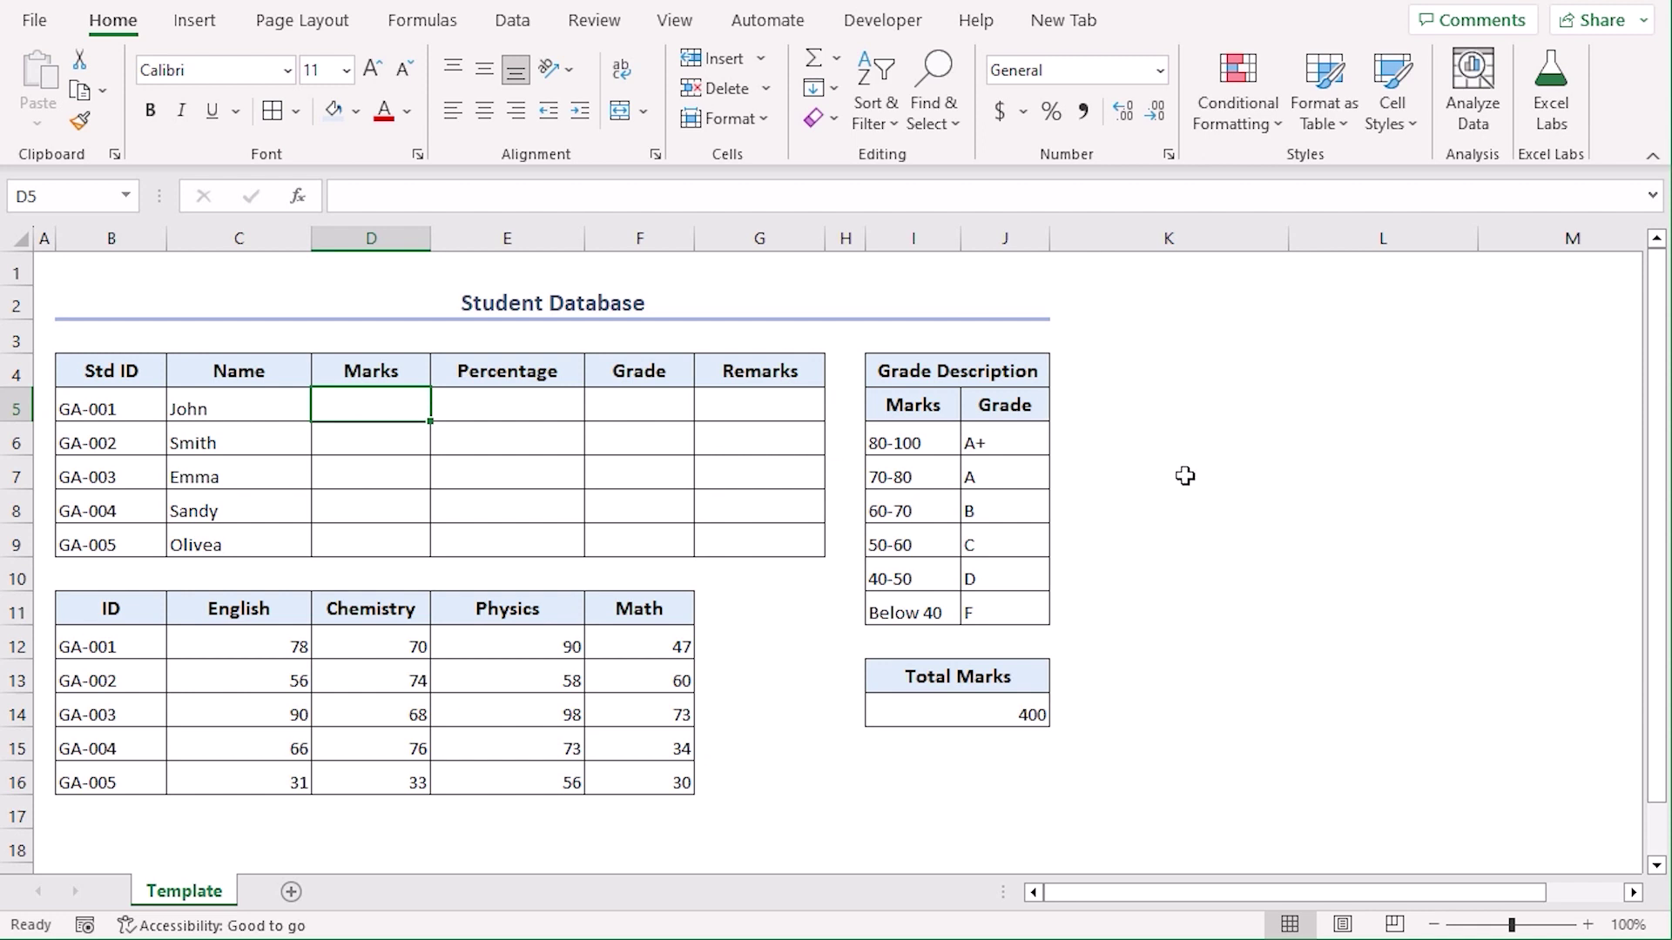
text(=)
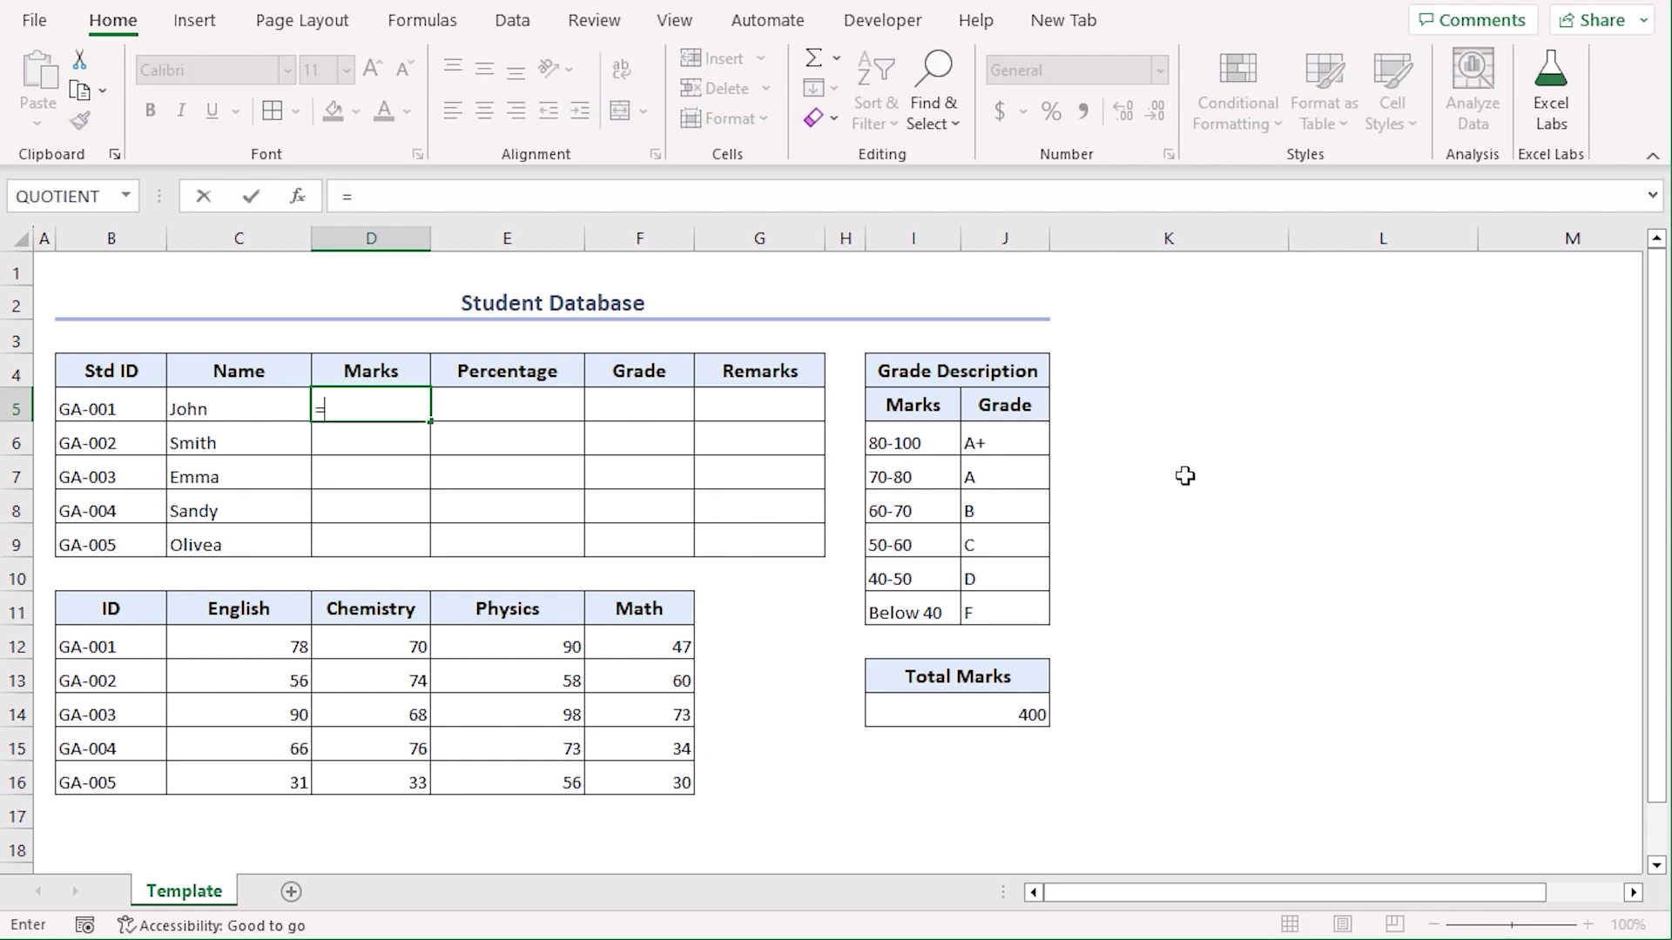
text(sum)
key(Tab)
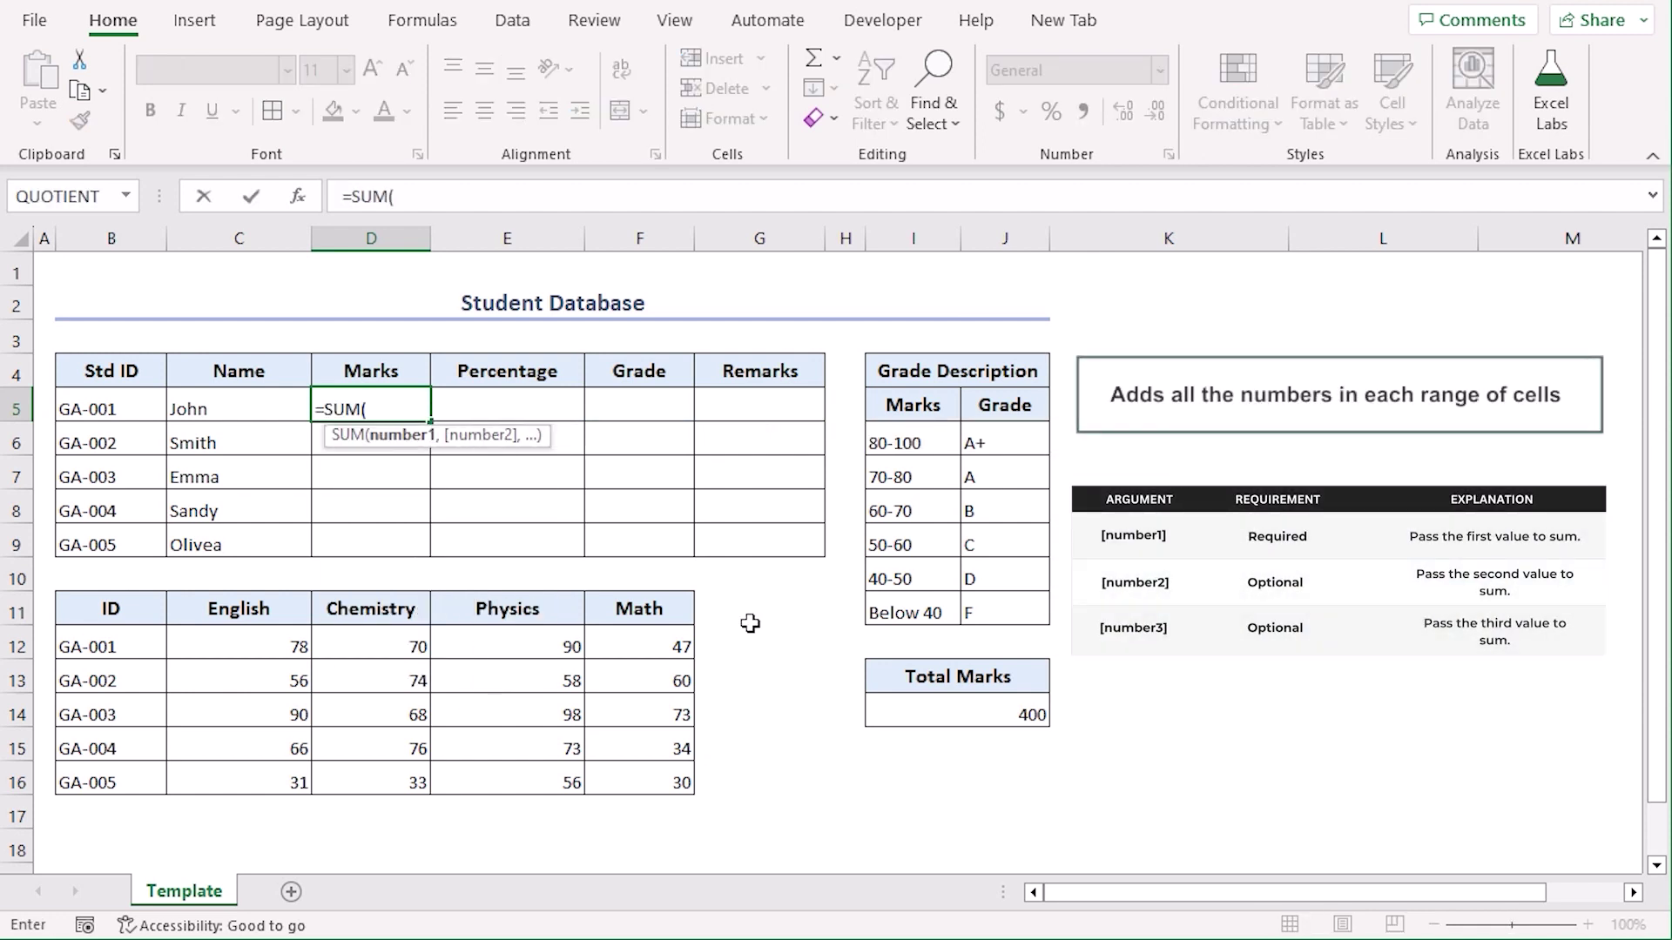
drag(195, 642, 679, 646)
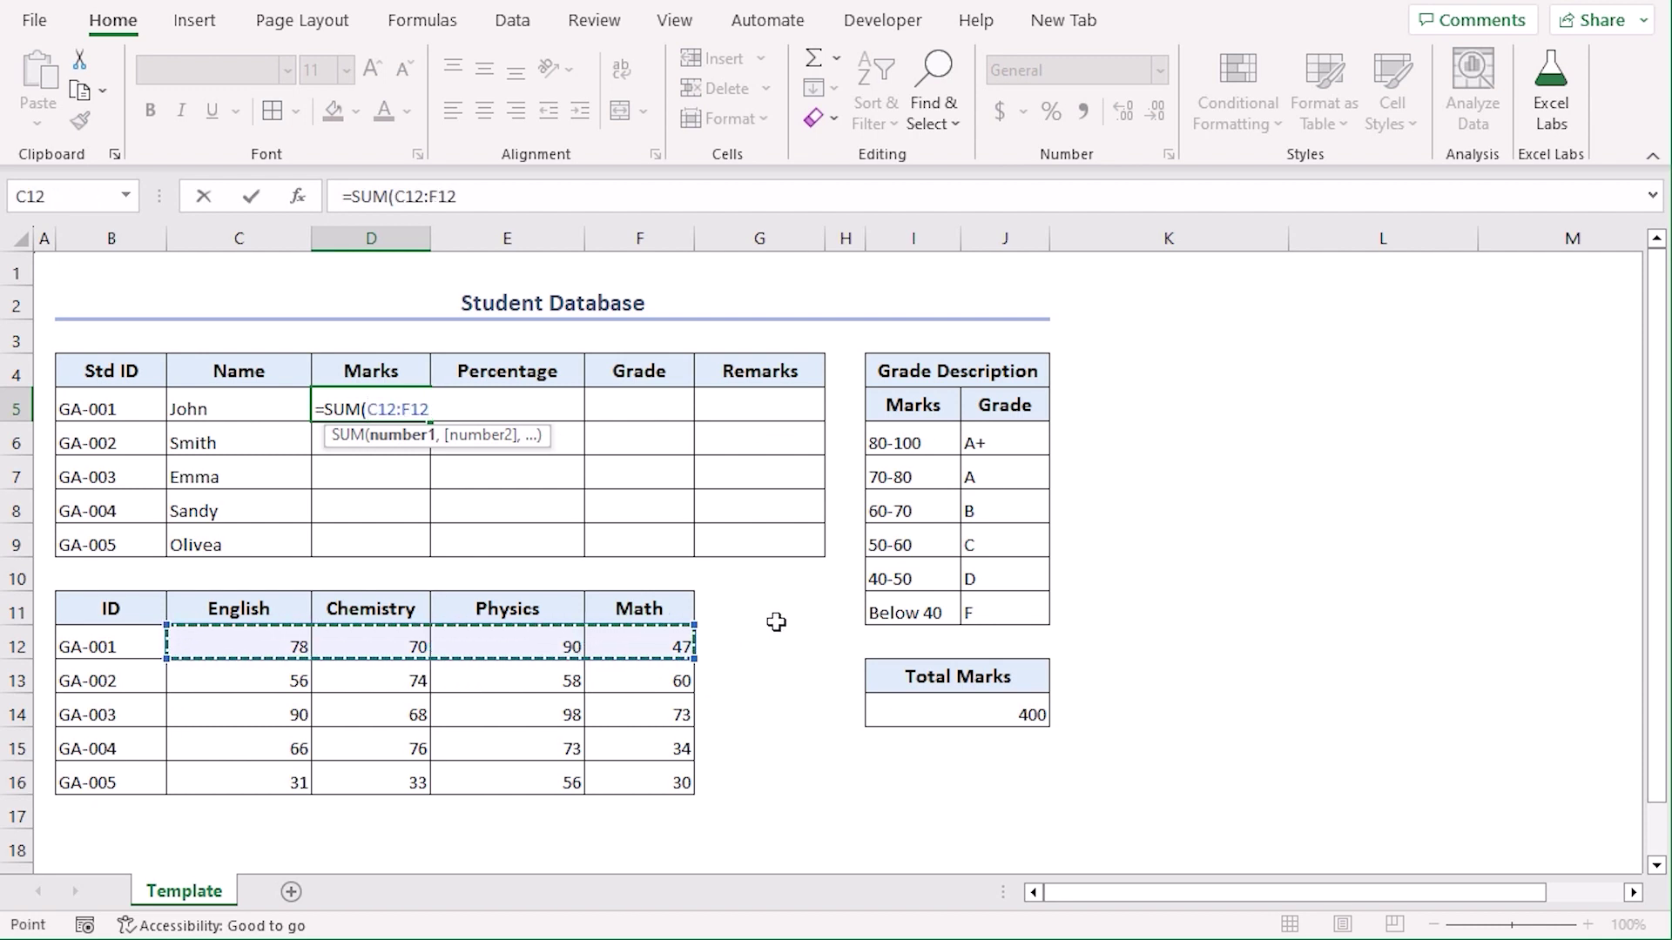
key(Return)
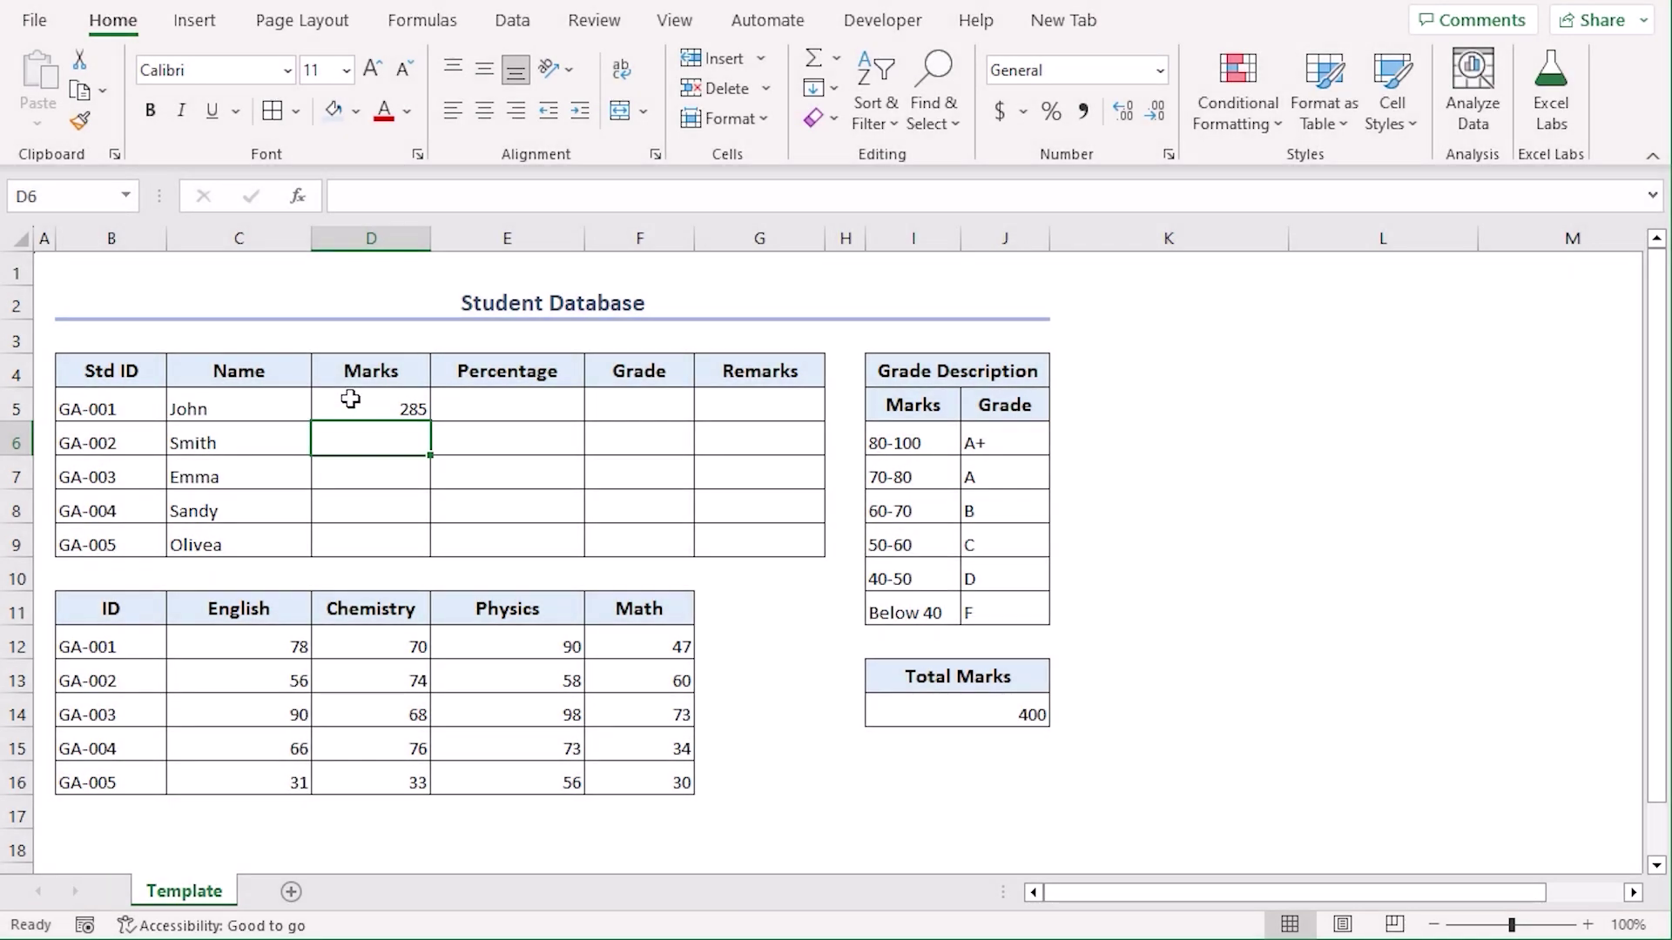
click(370, 406)
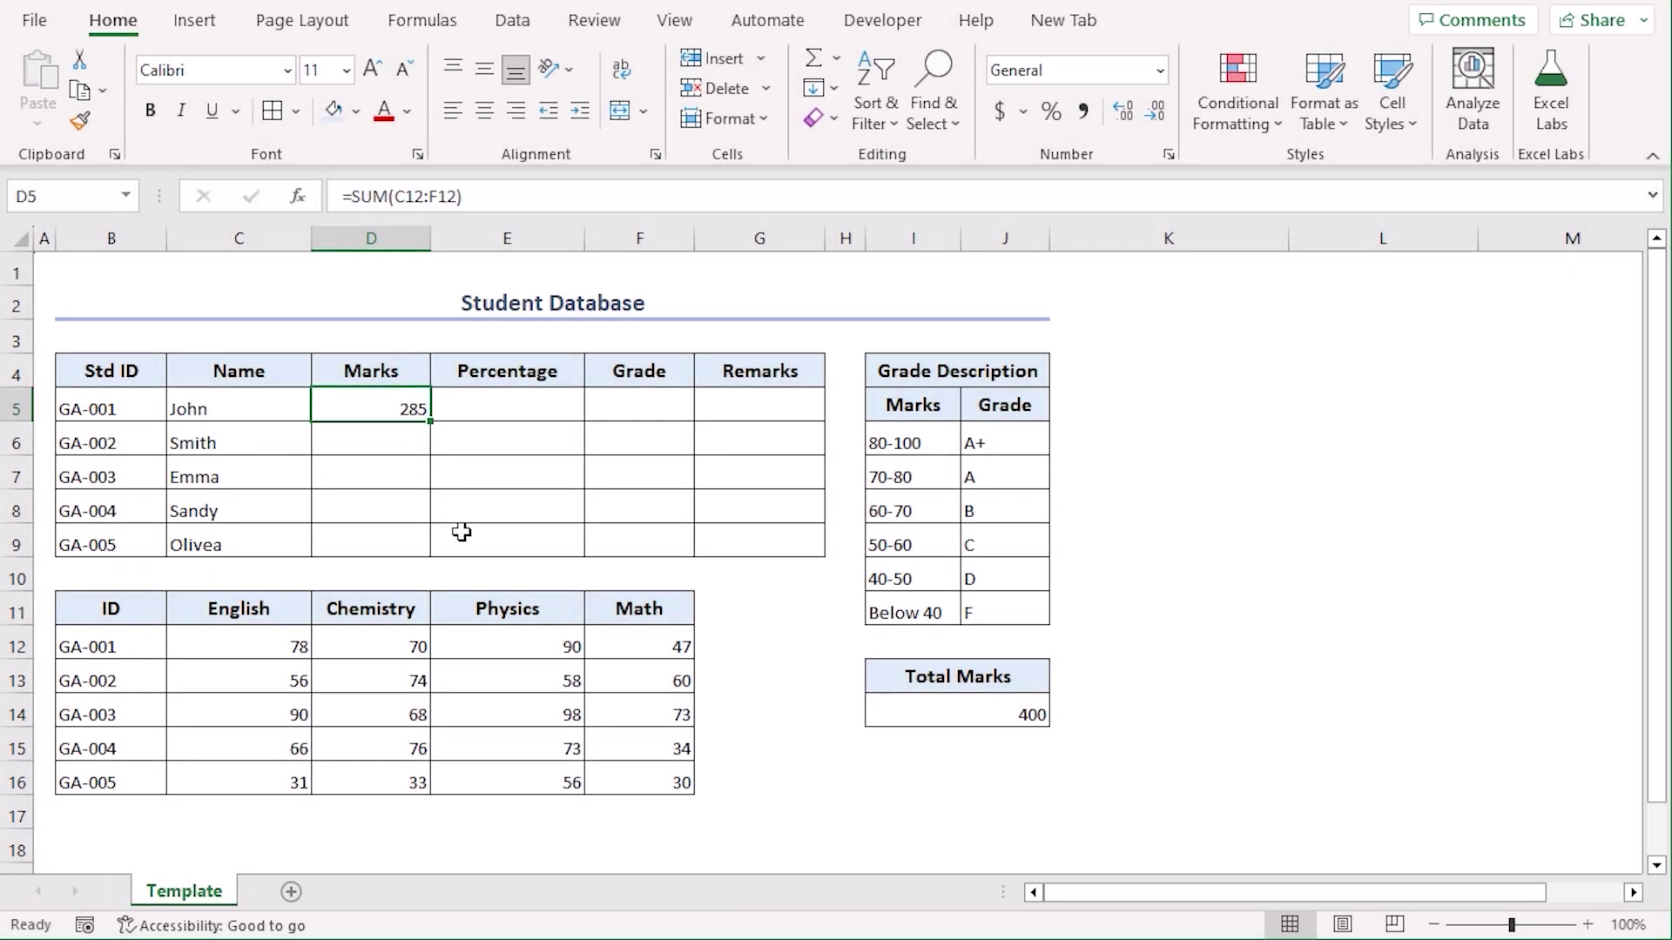
double_click(431, 421)
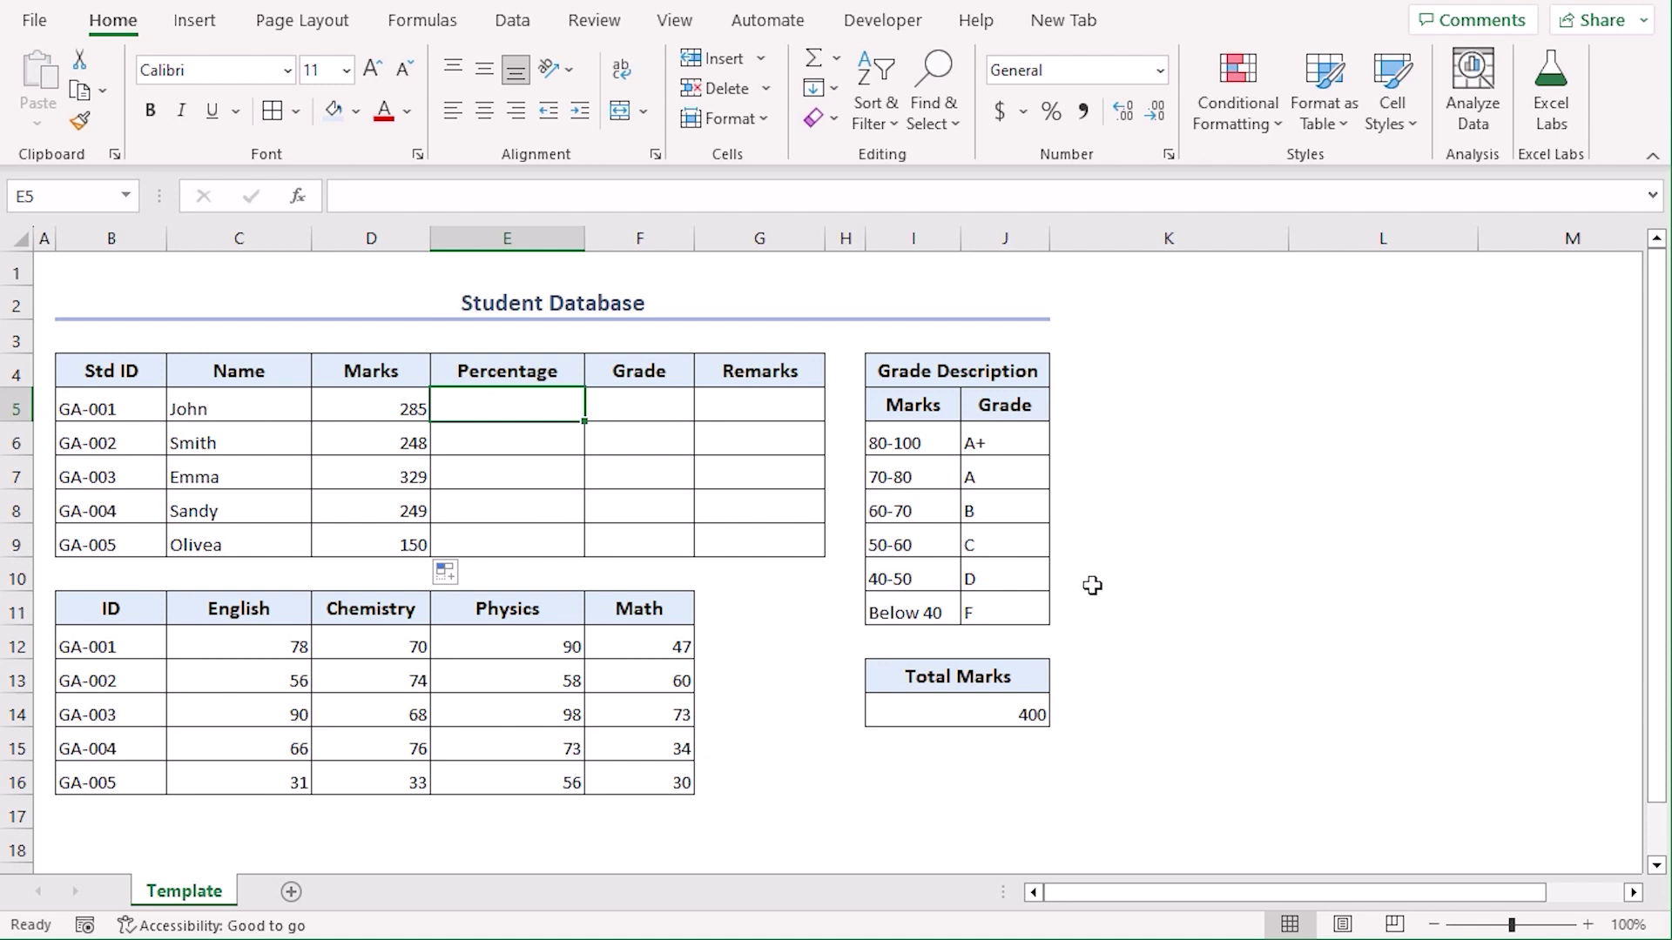
- Enter =D5/$I$14*100 in E5 and fill it down to E9 (71.25, 62, 82.25, 62.25, 37.5)
text(=)
click(383, 409)
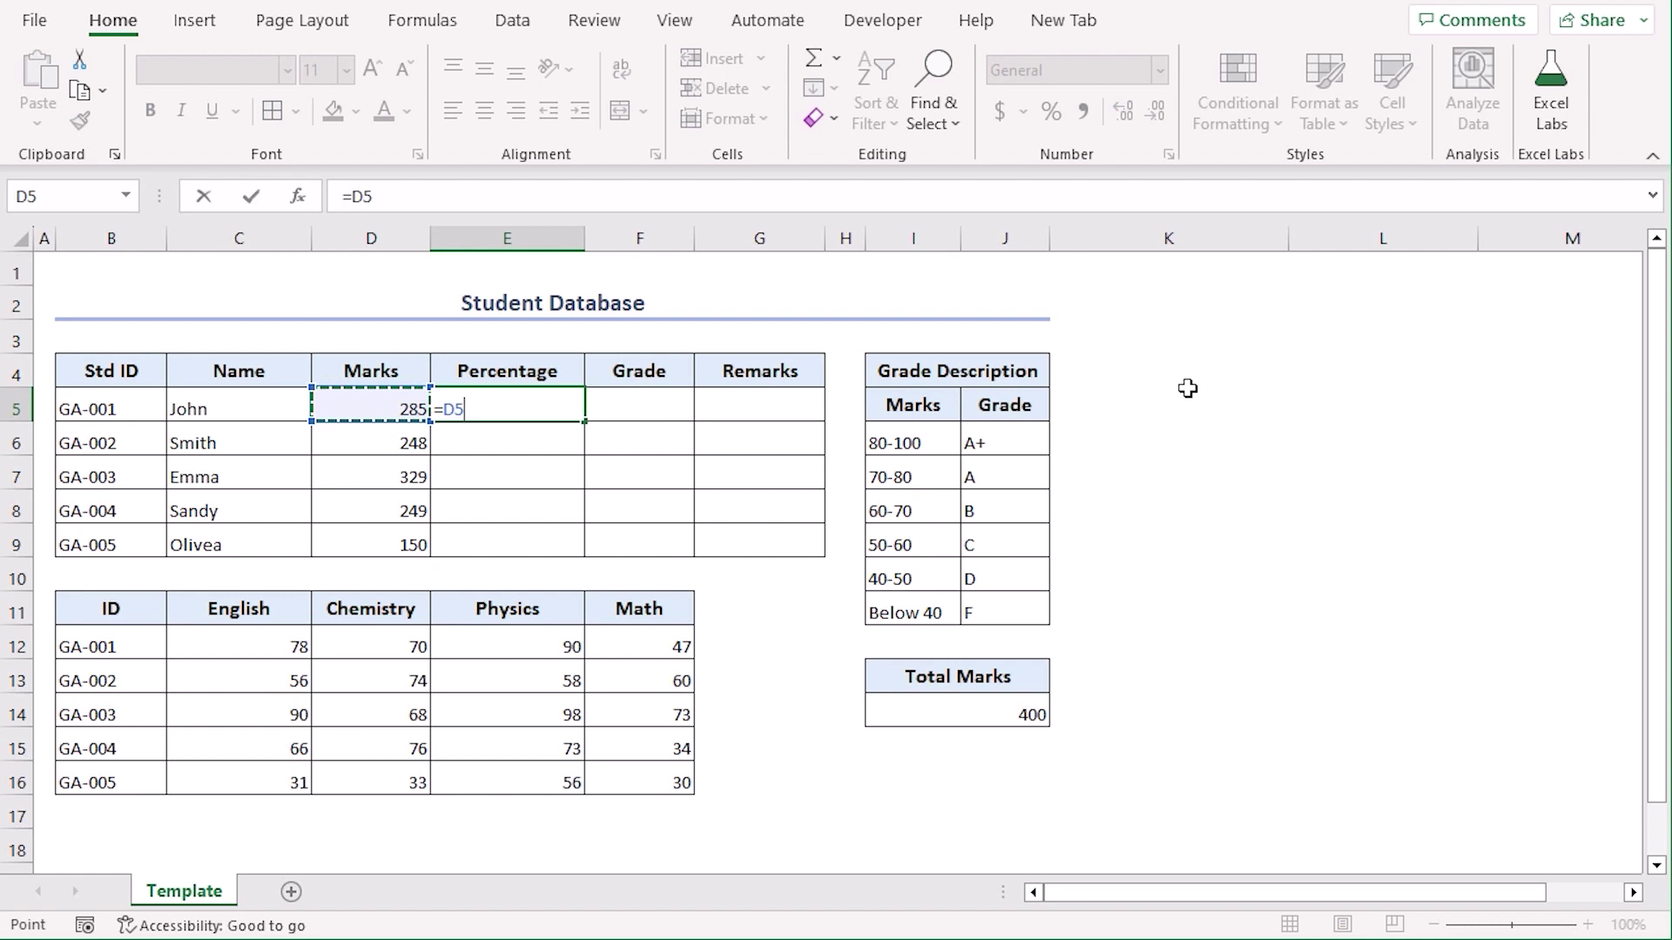
text(/)
click(965, 716)
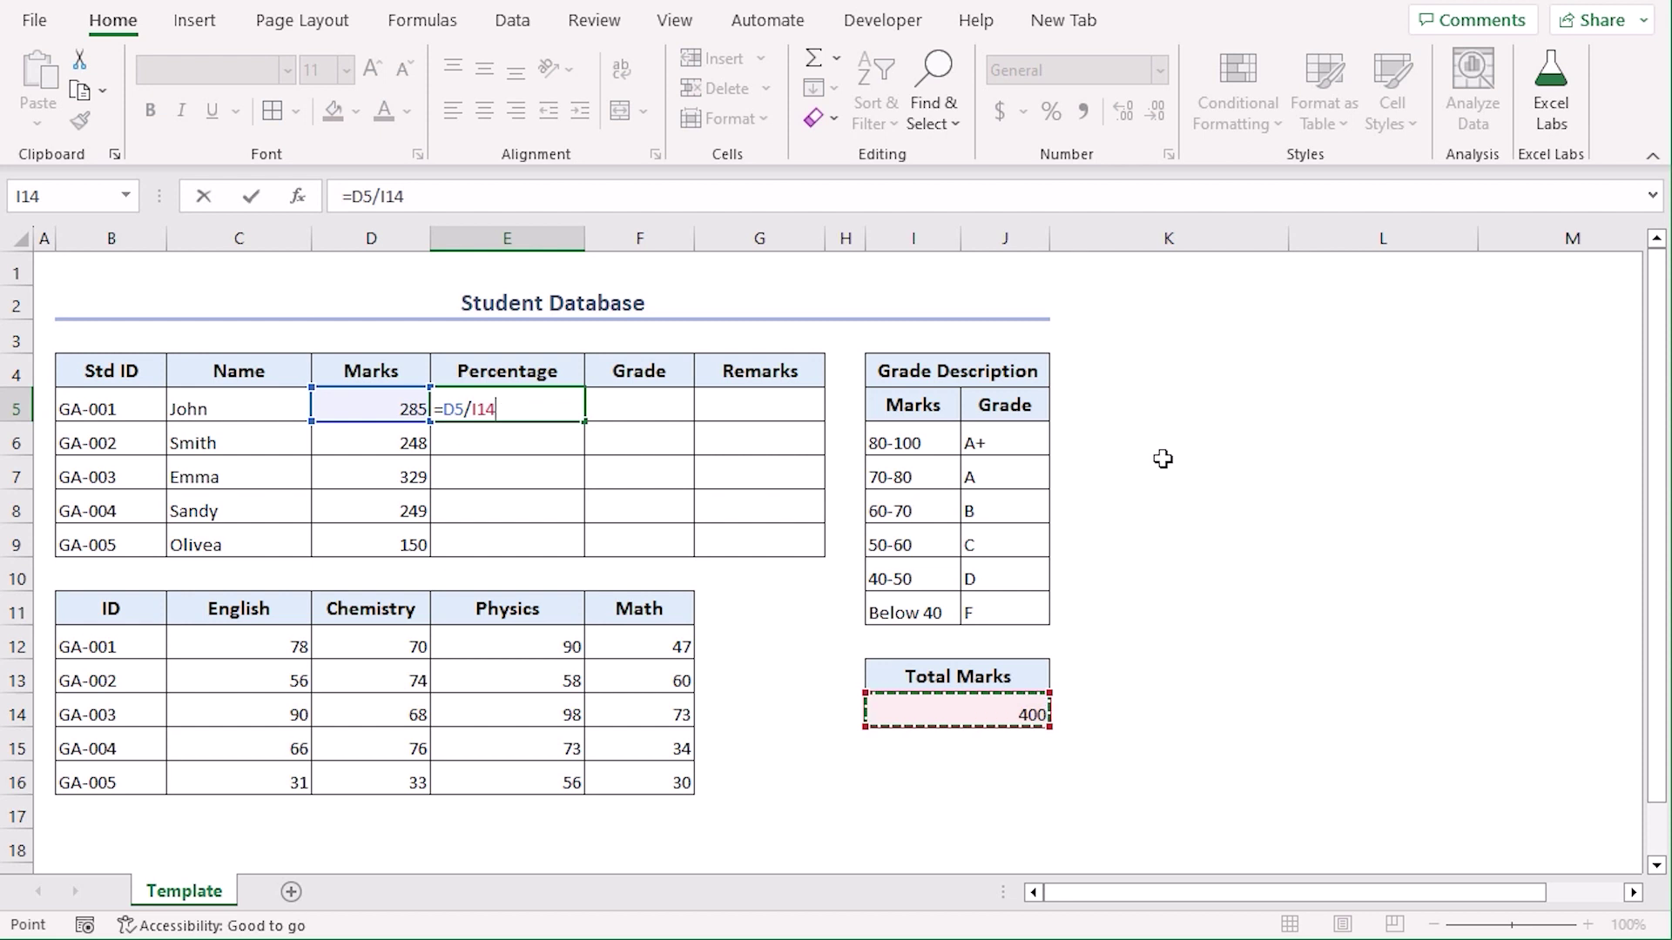
key(F4)
text(*1)
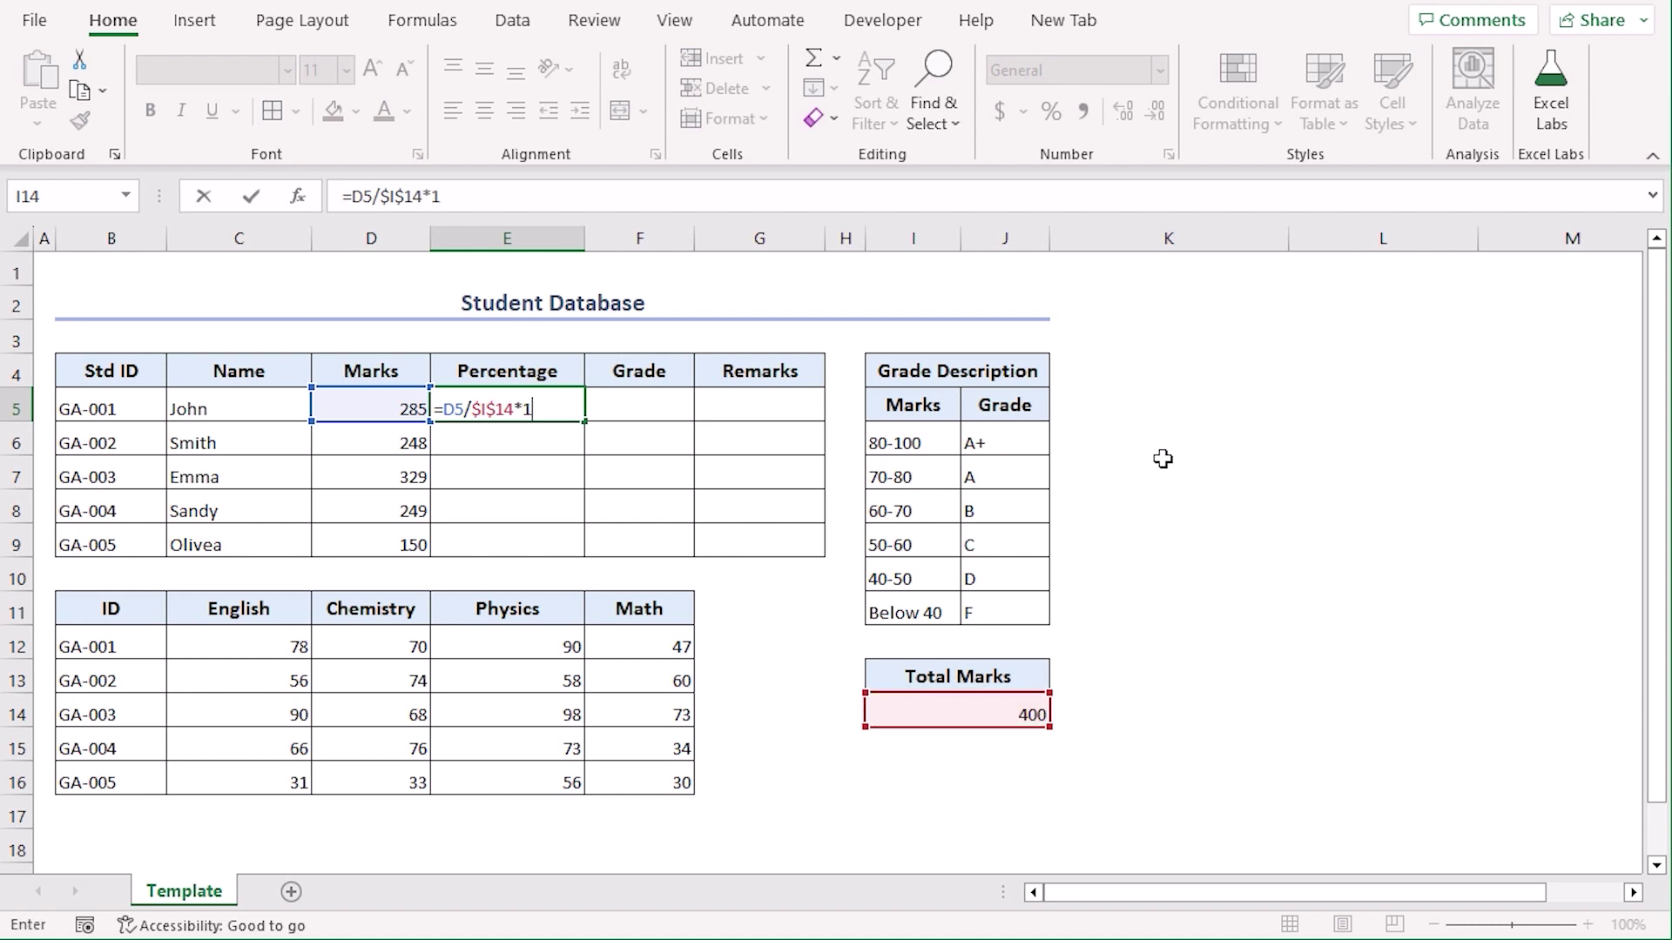
text(00)
key(Return)
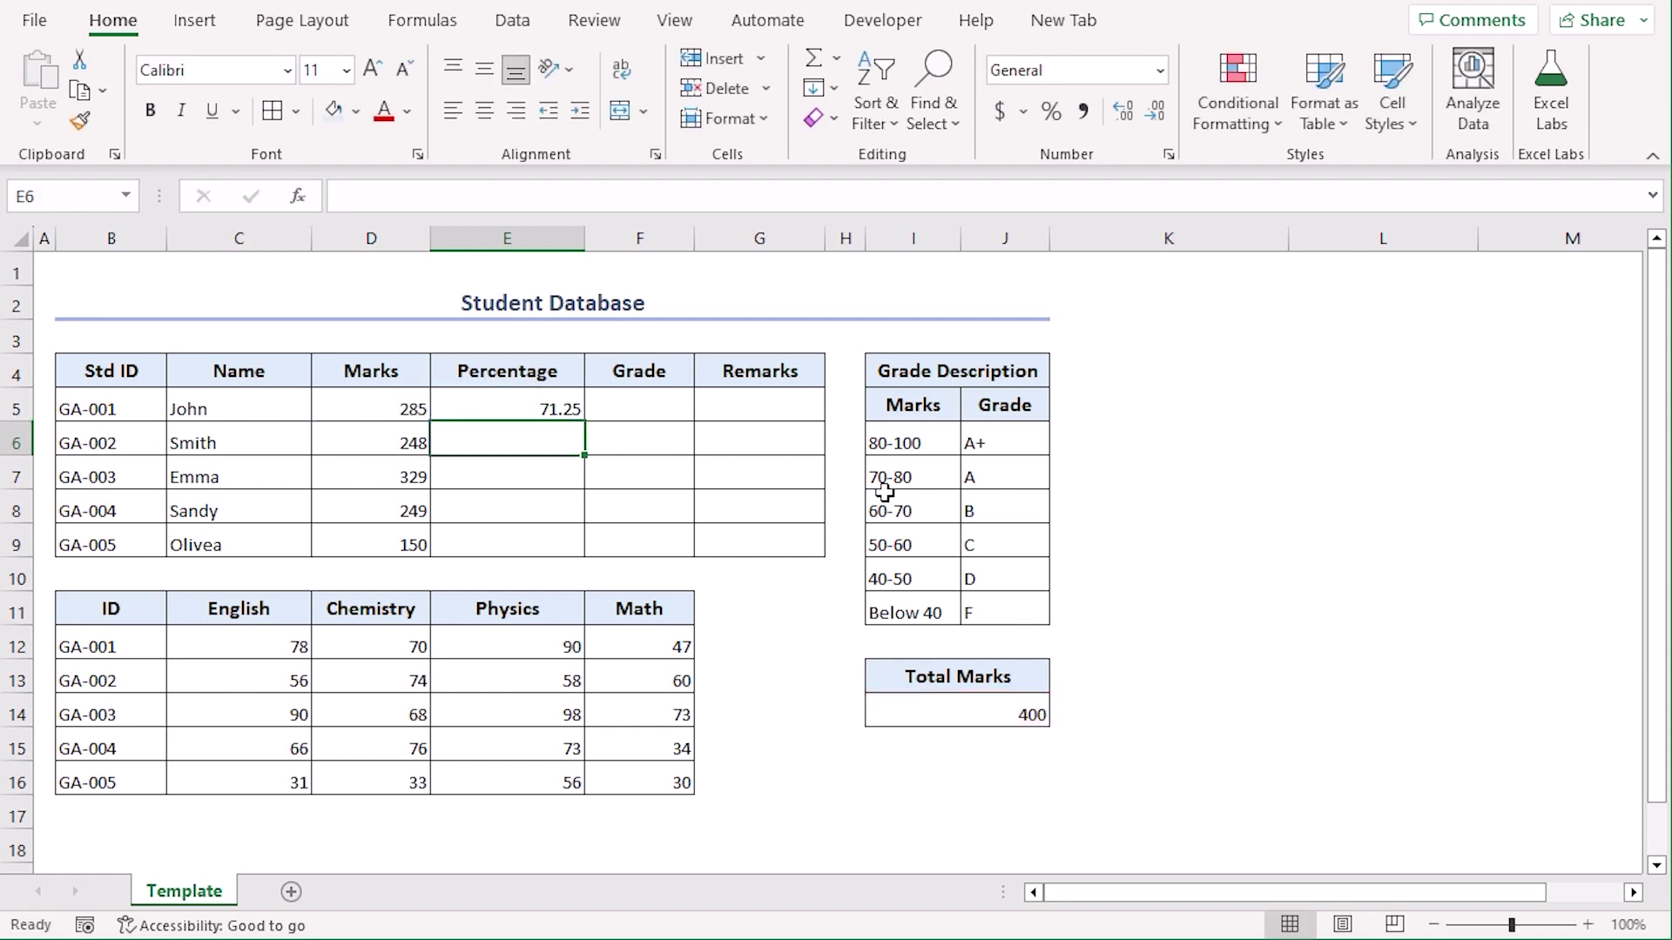
click(505, 401)
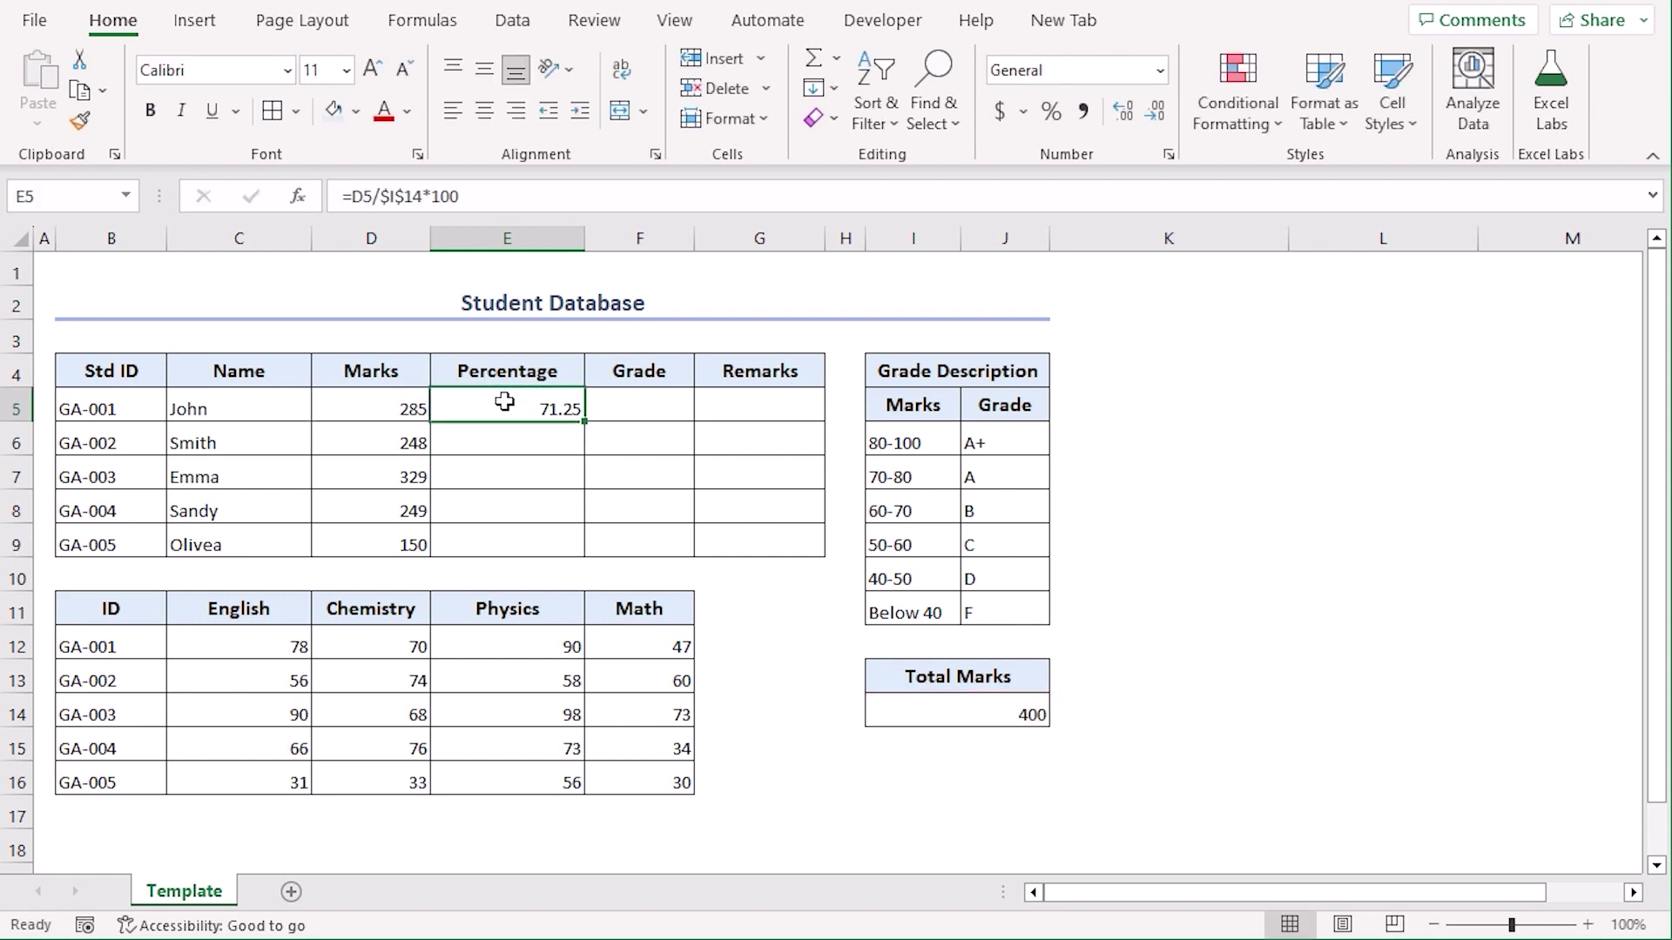
double_click(585, 421)
click(1237, 446)
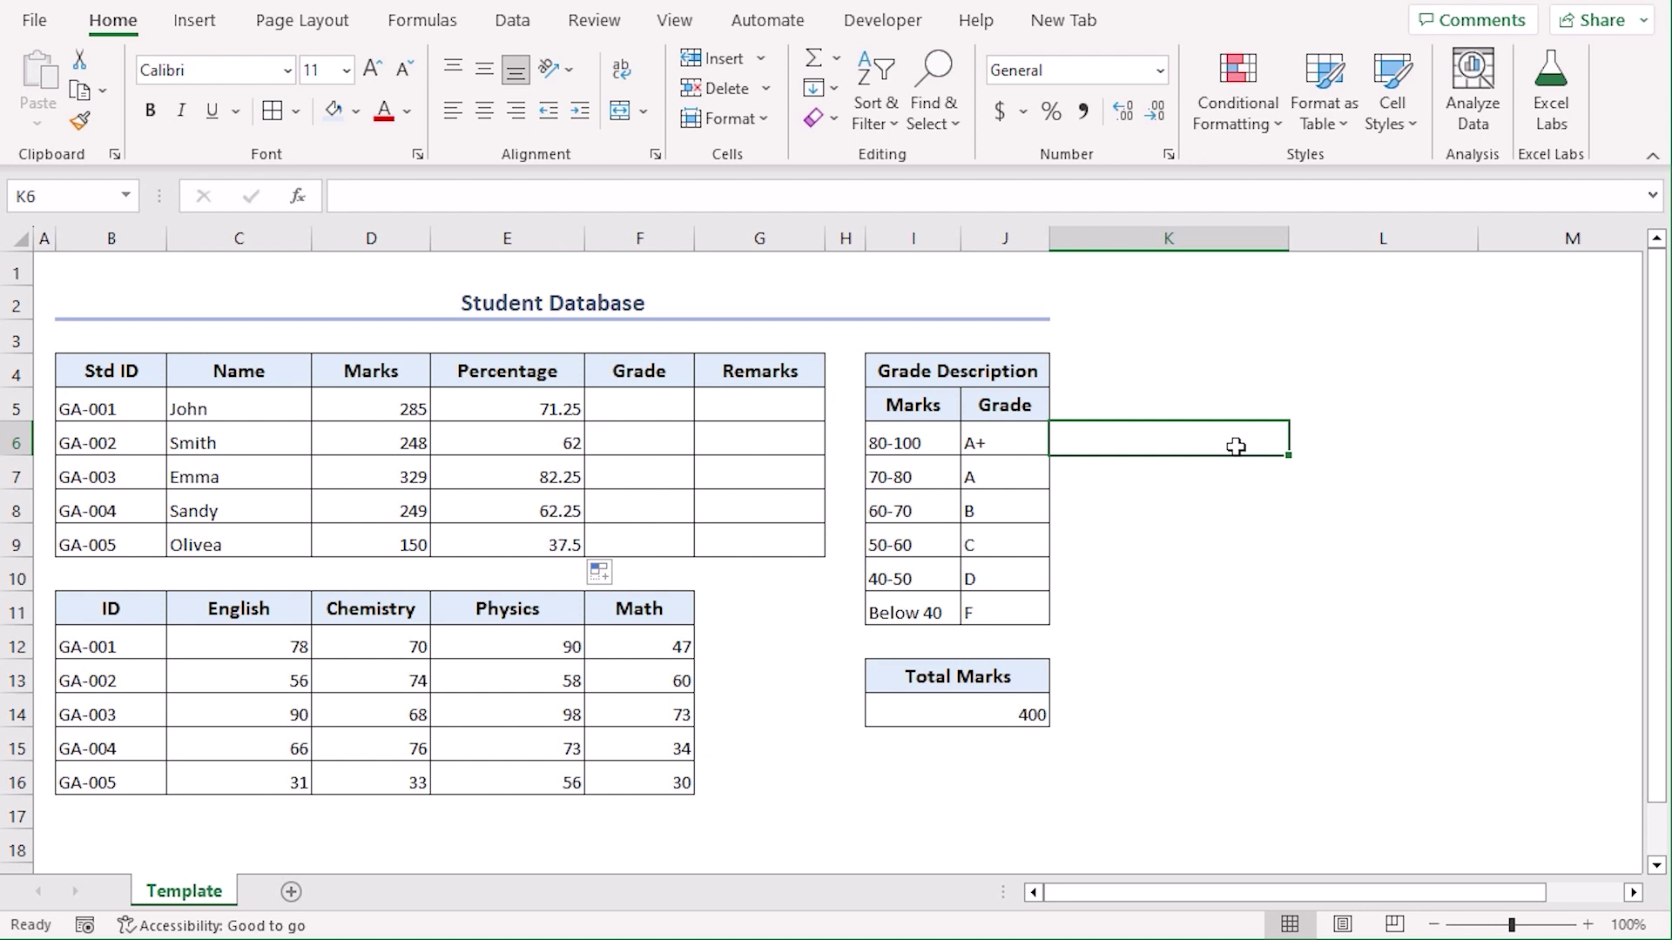
- Start F5's formula as =IF(E5>=80,$J$6, so 80 or more returns A+
click(687, 396)
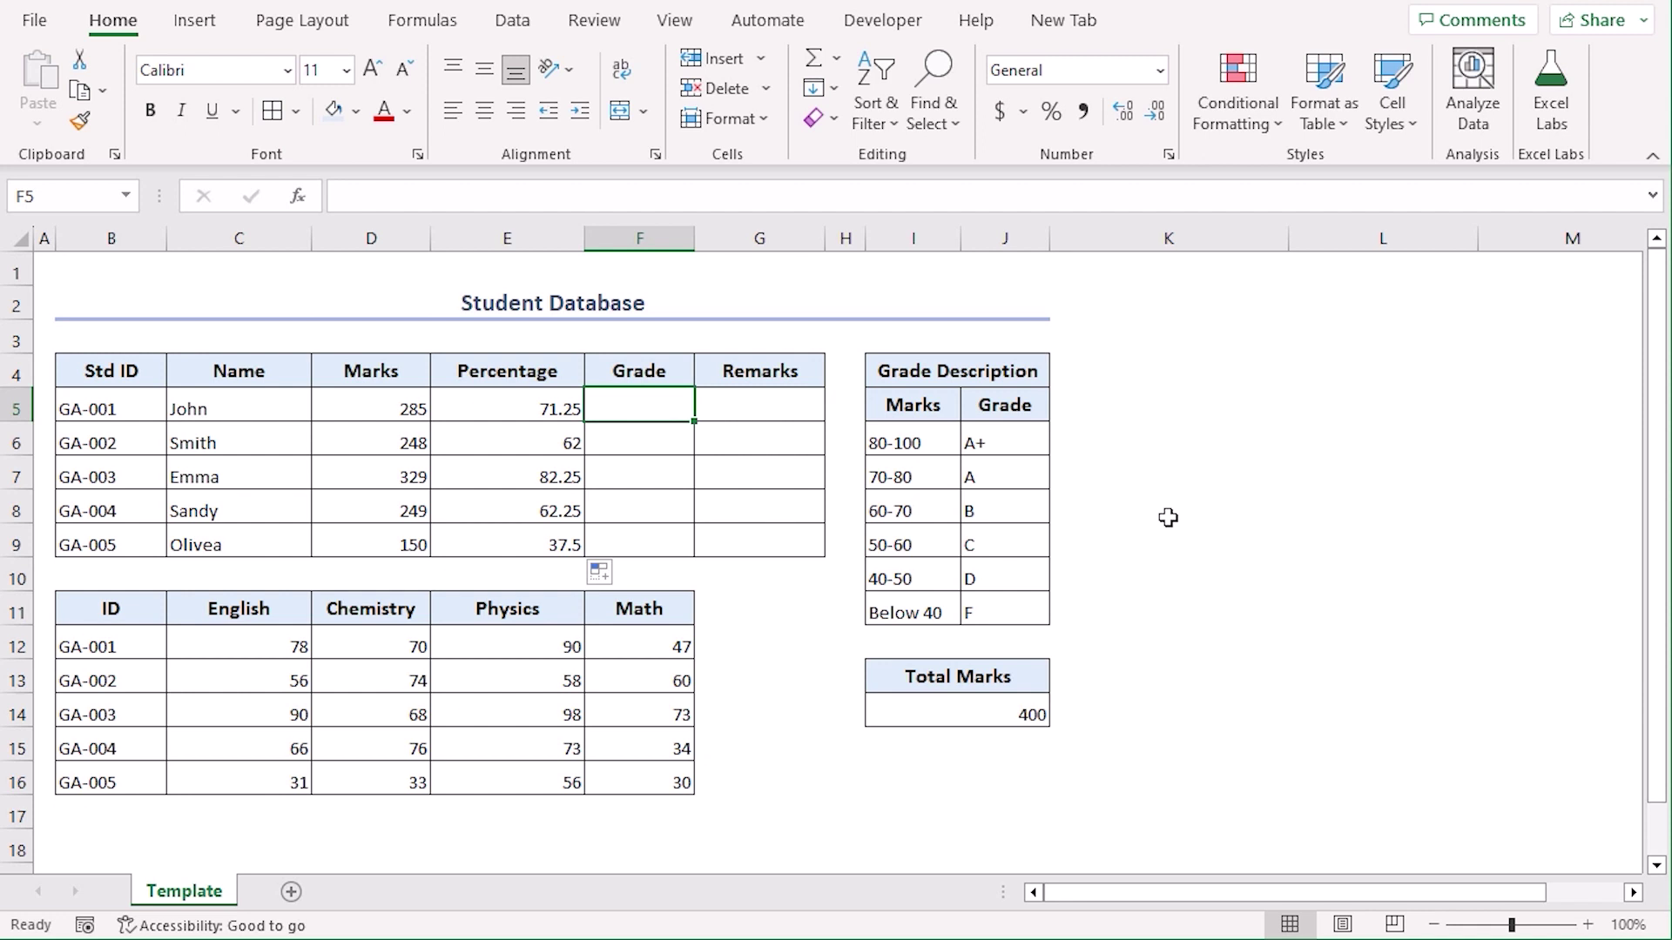
text(=IF()
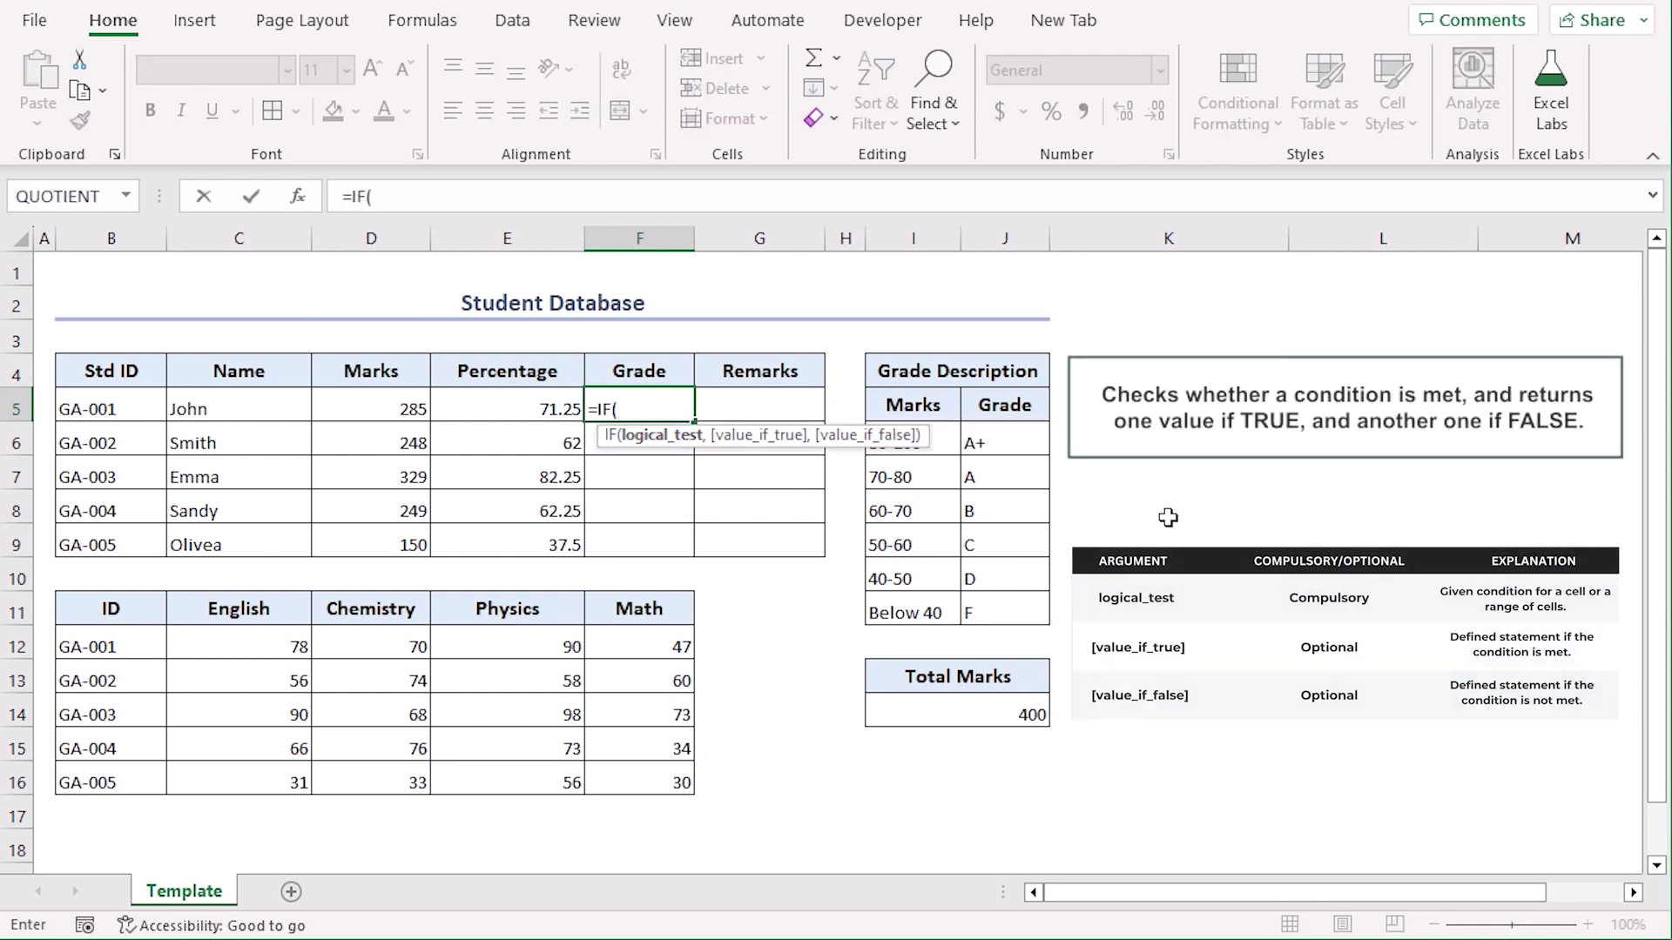
click(514, 405)
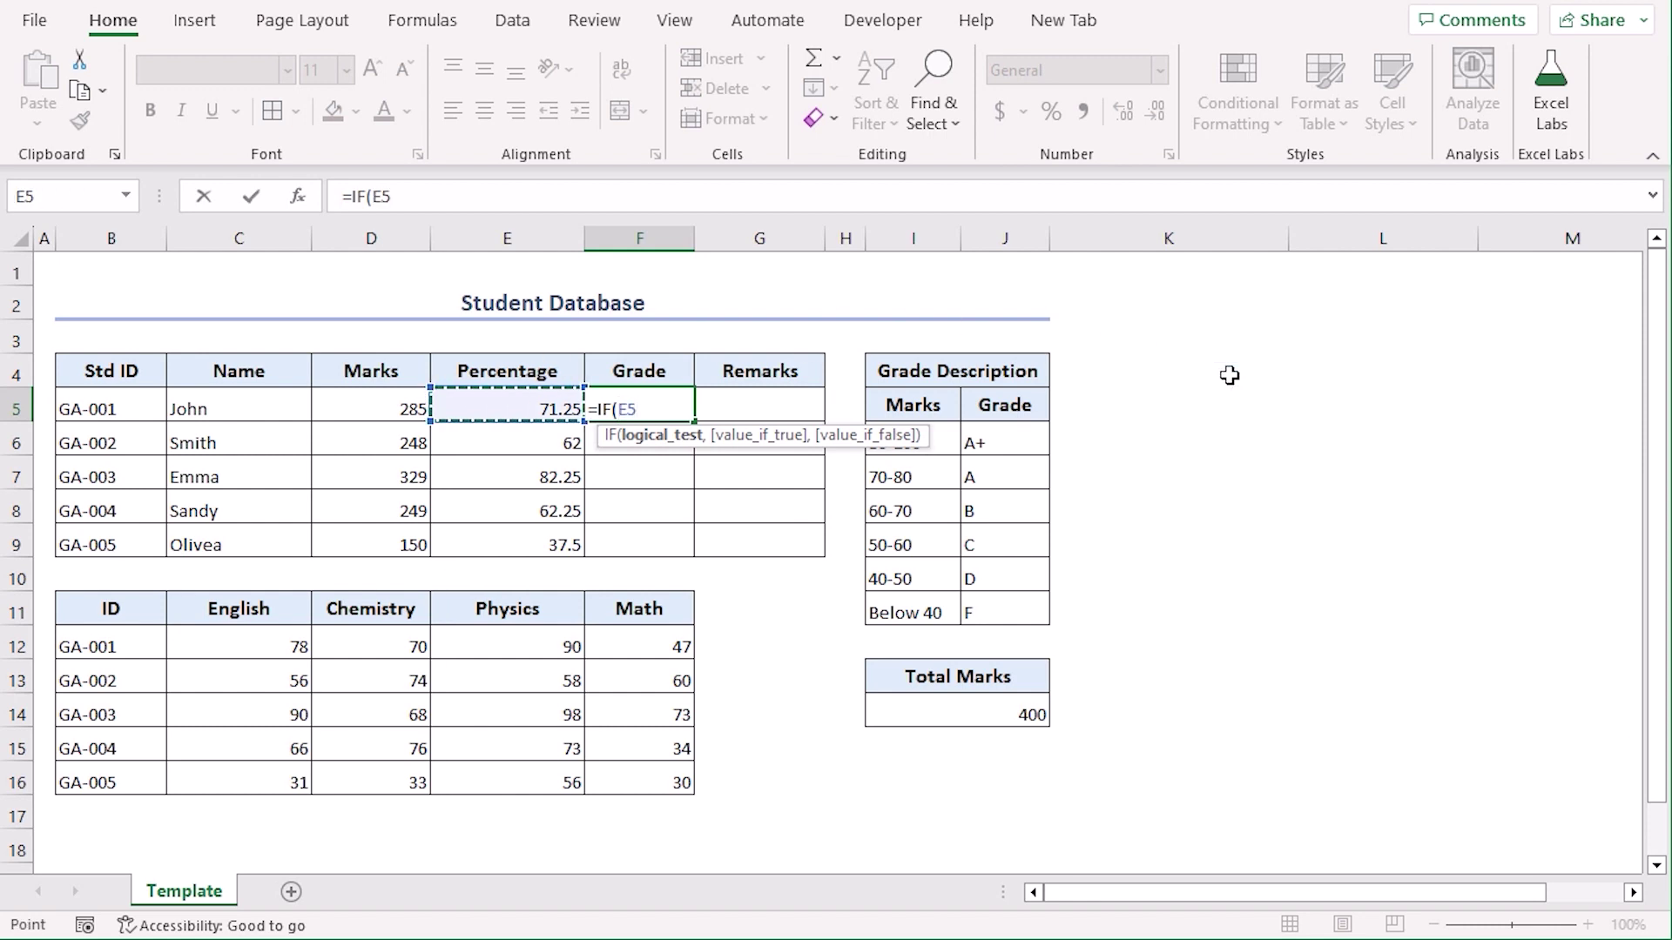
text(>=80)
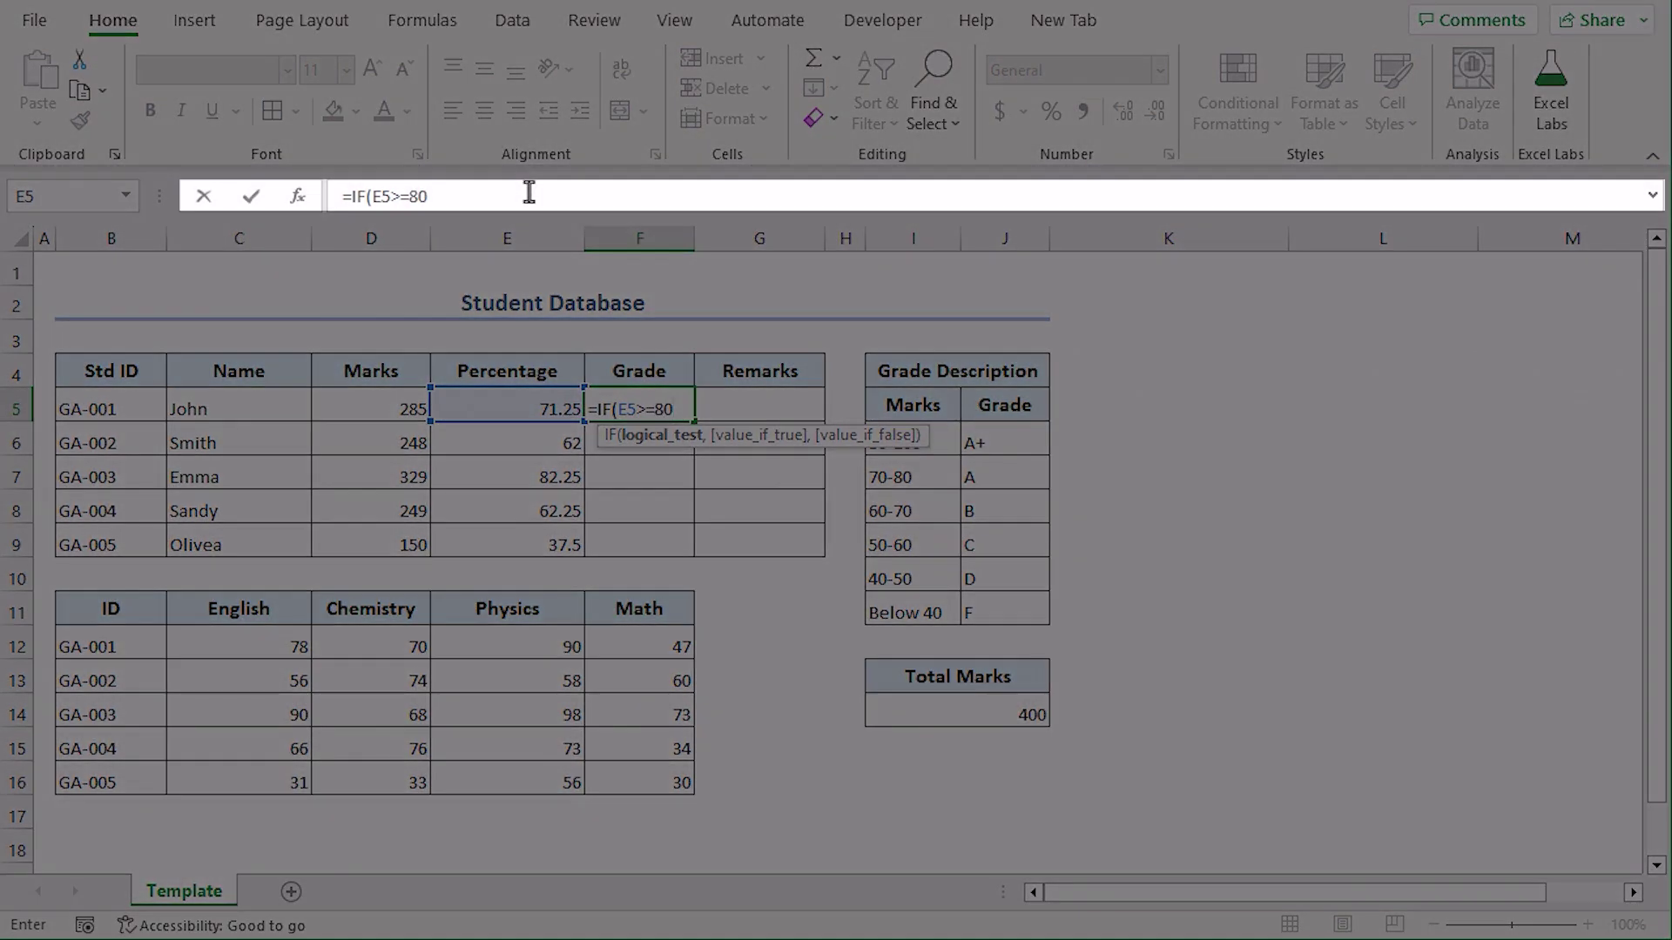
click(536, 199)
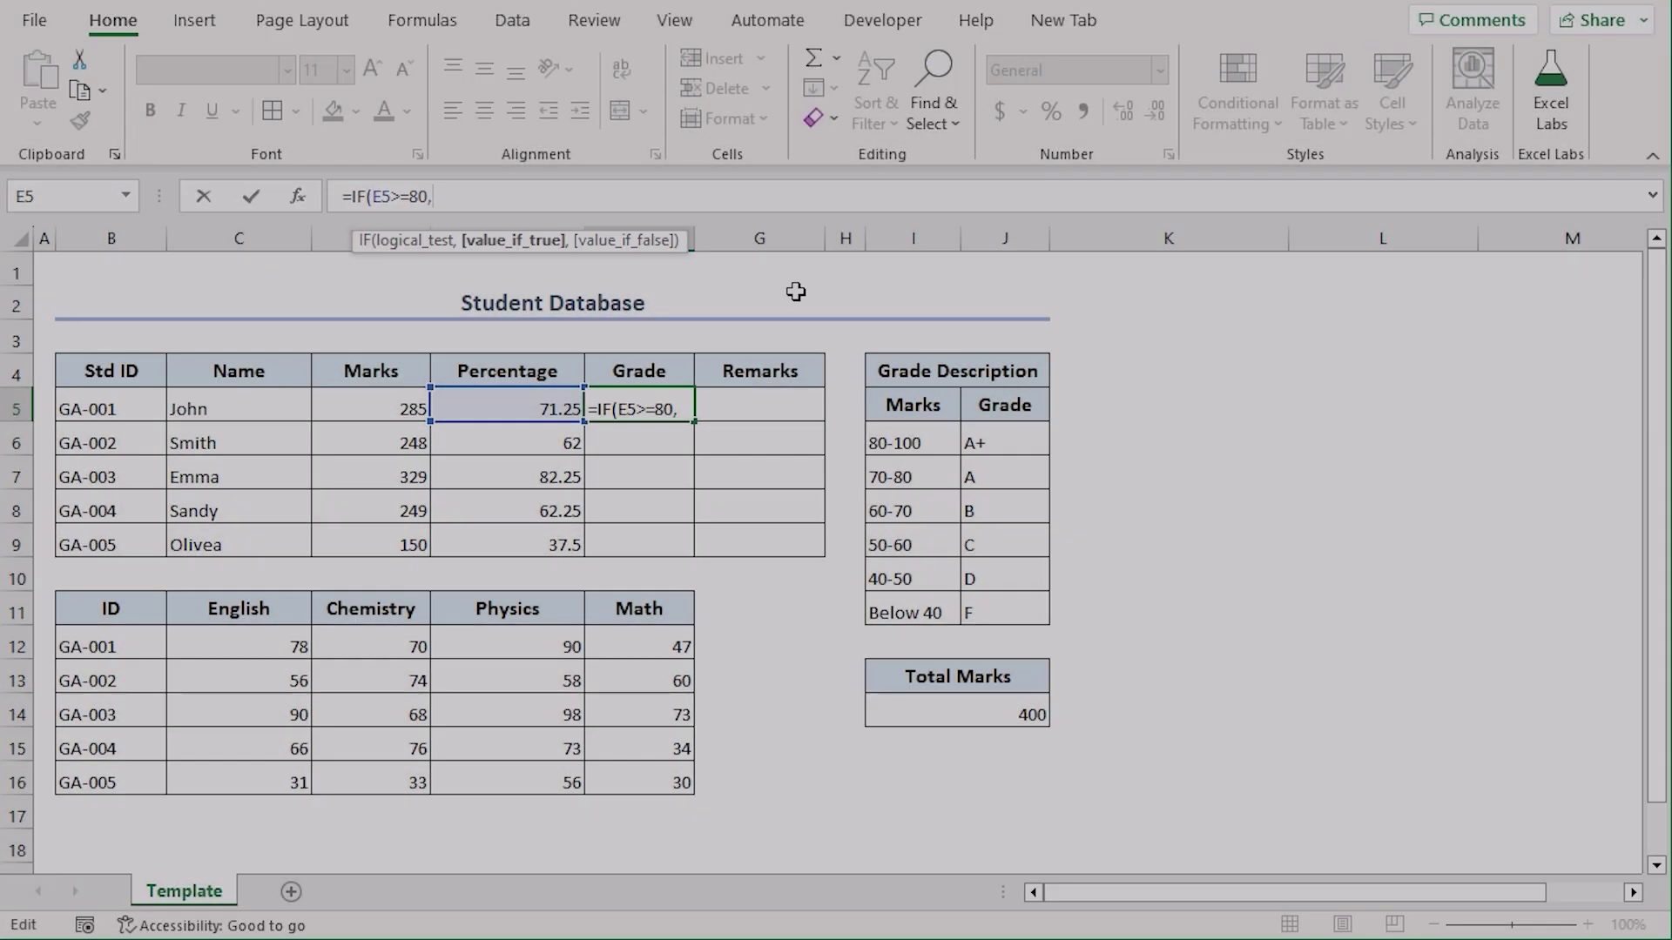
text(,)
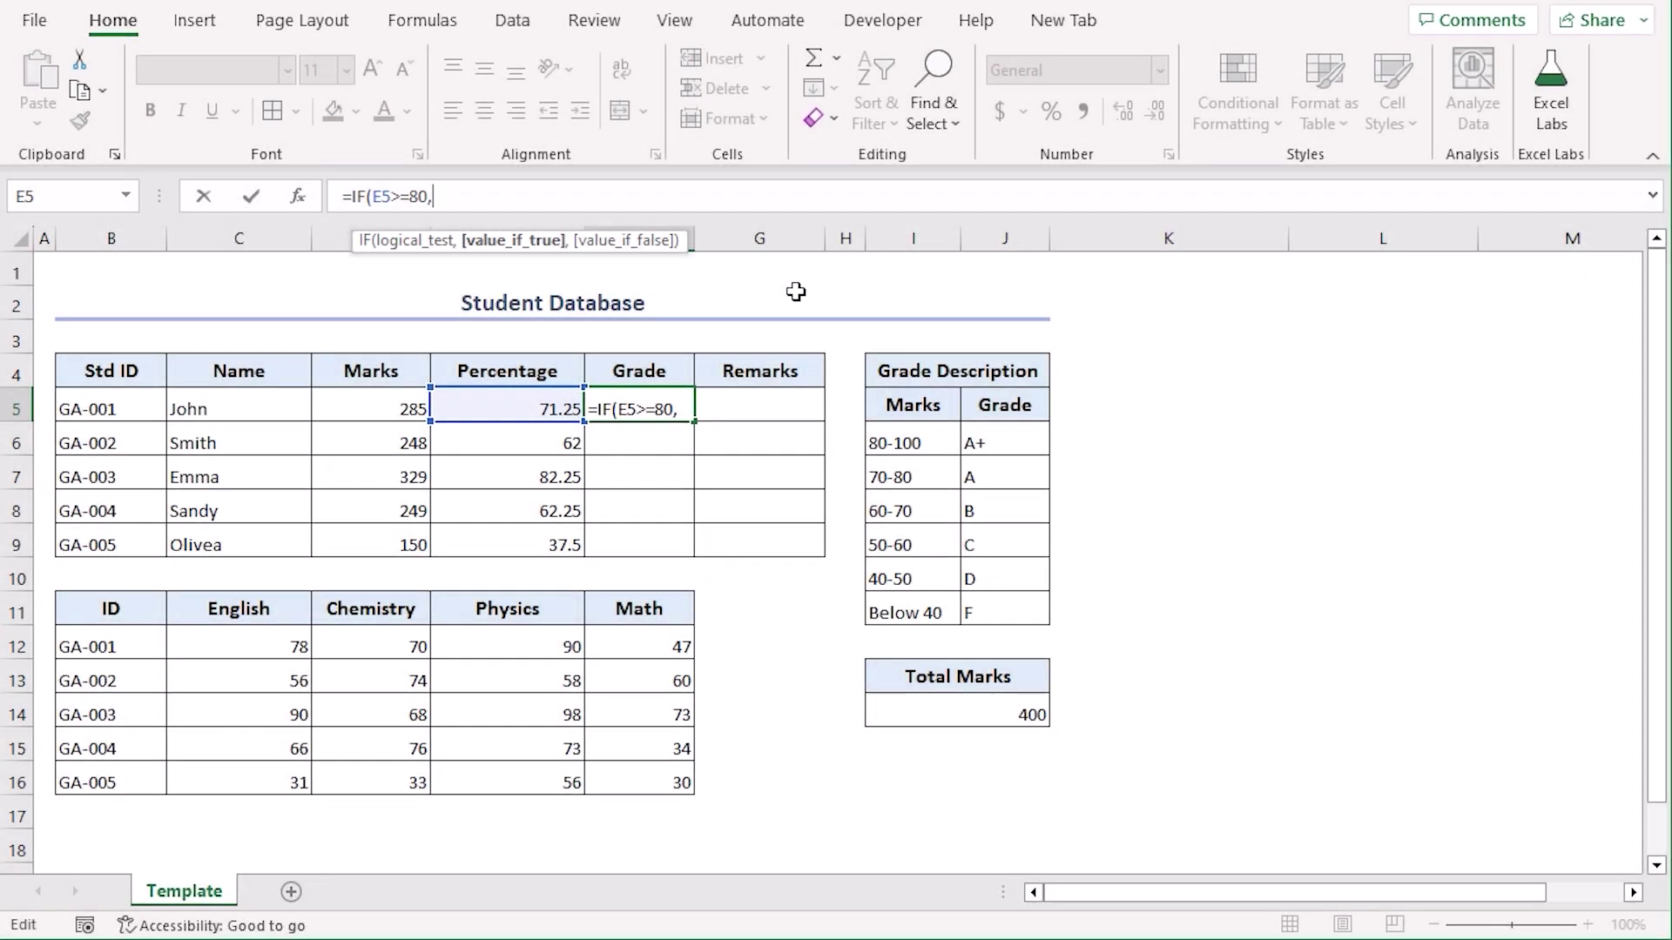
click(1034, 440)
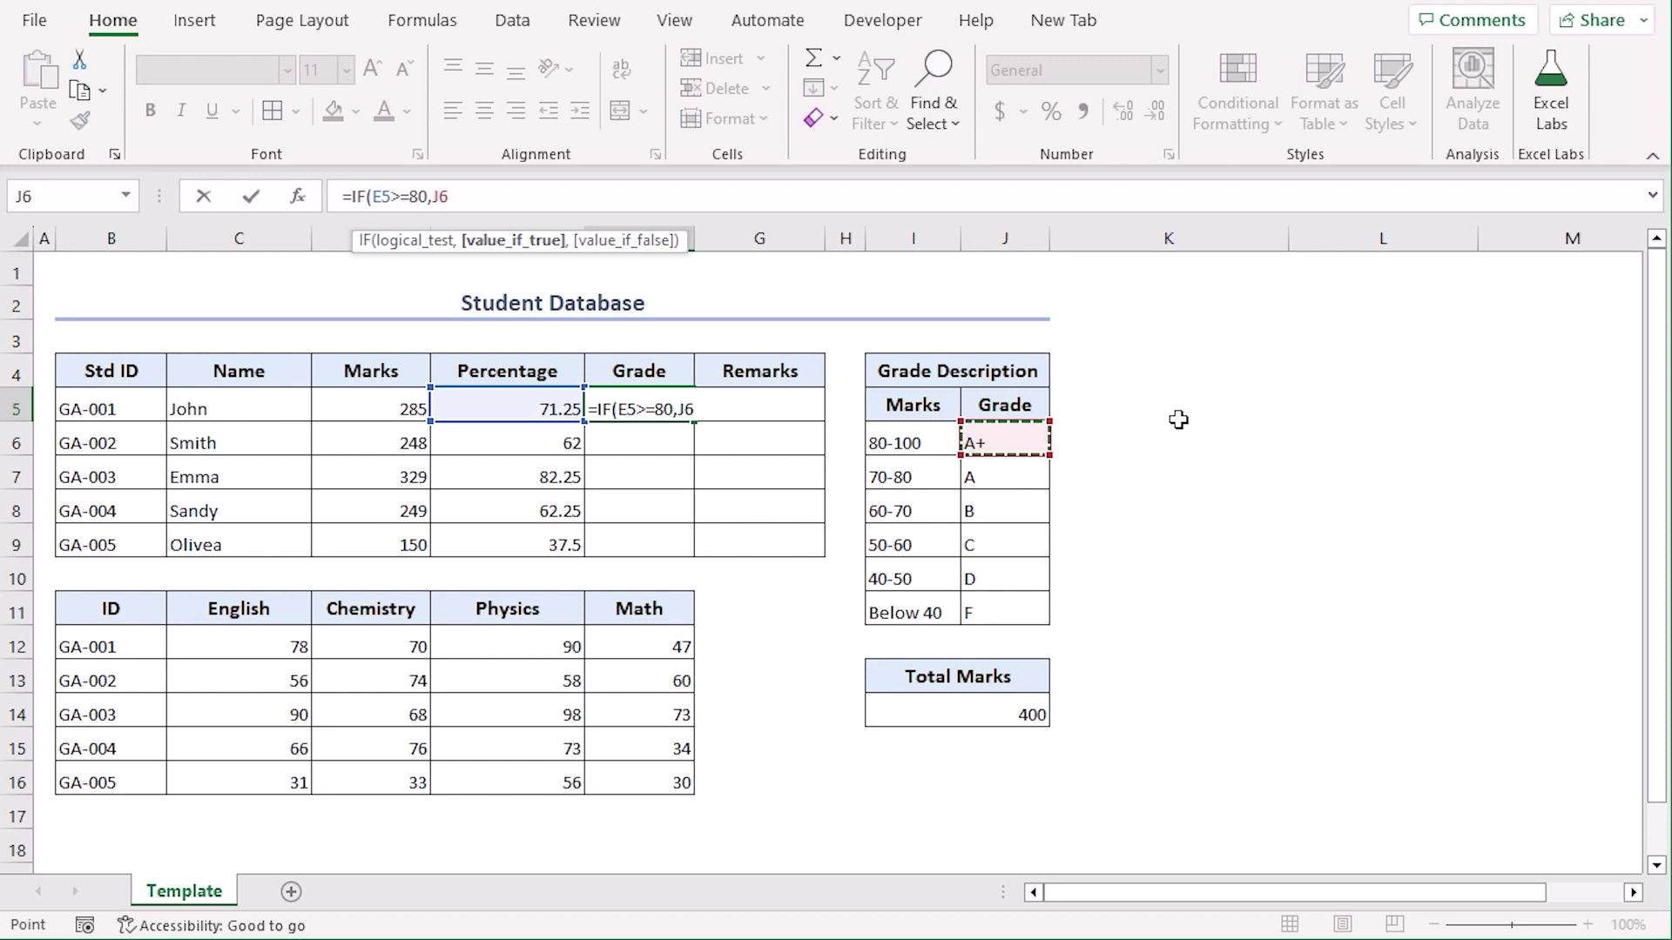
key(F4)
text(,)
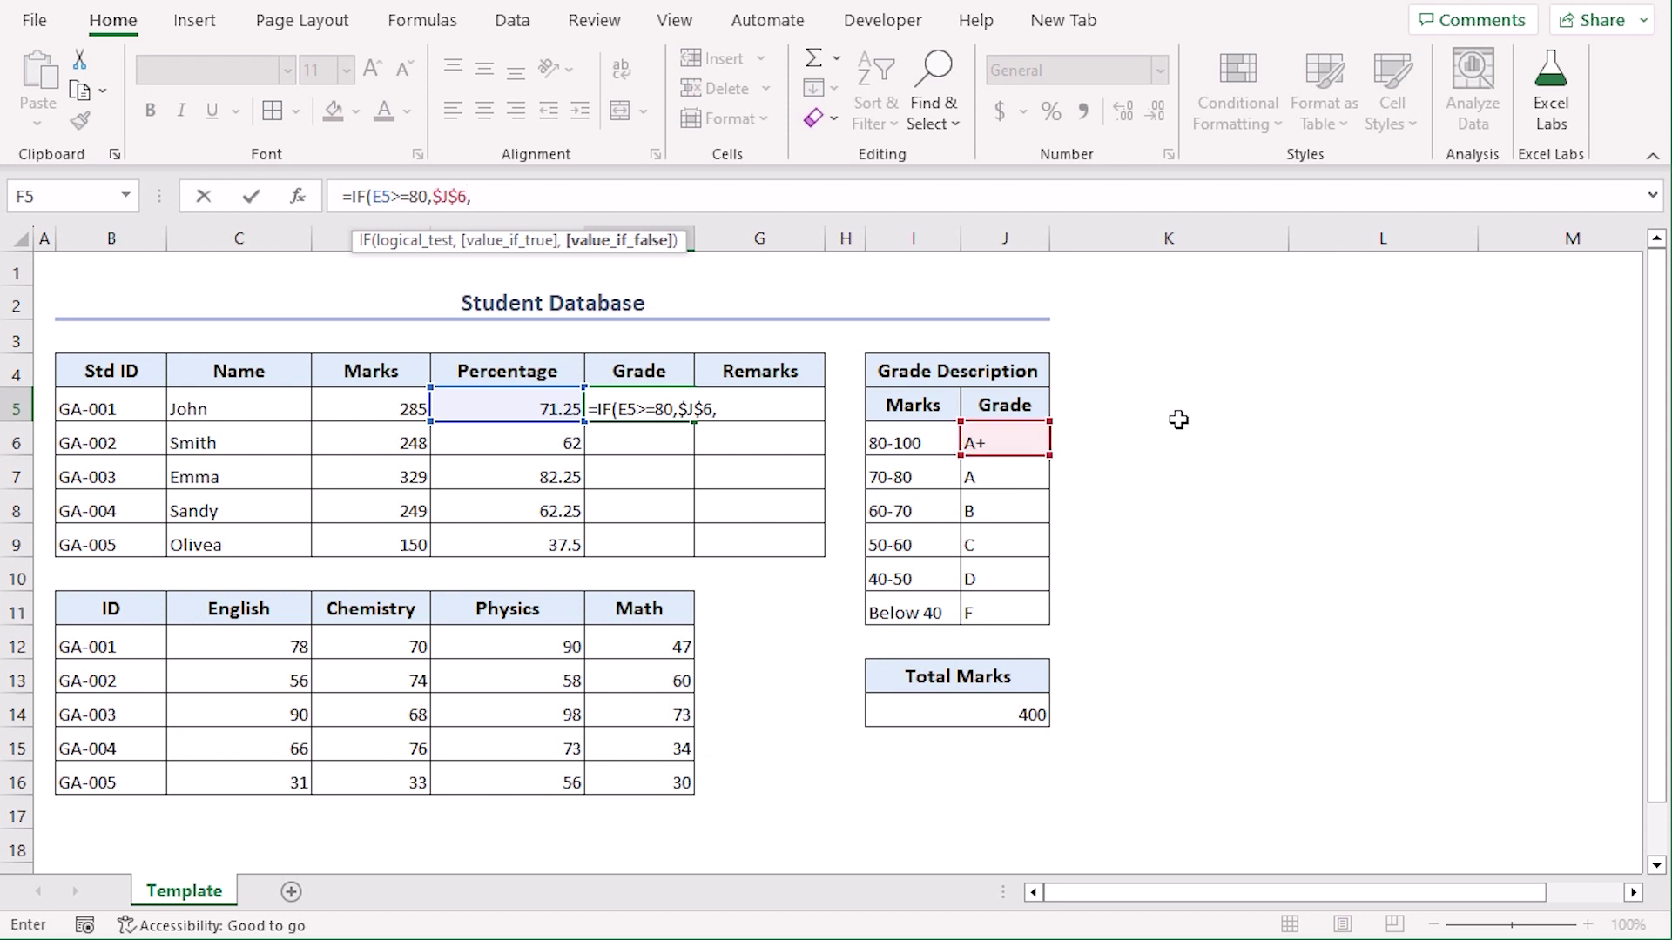
- Nest a second IF on E5 returning the absolute A grade reference
text(if)
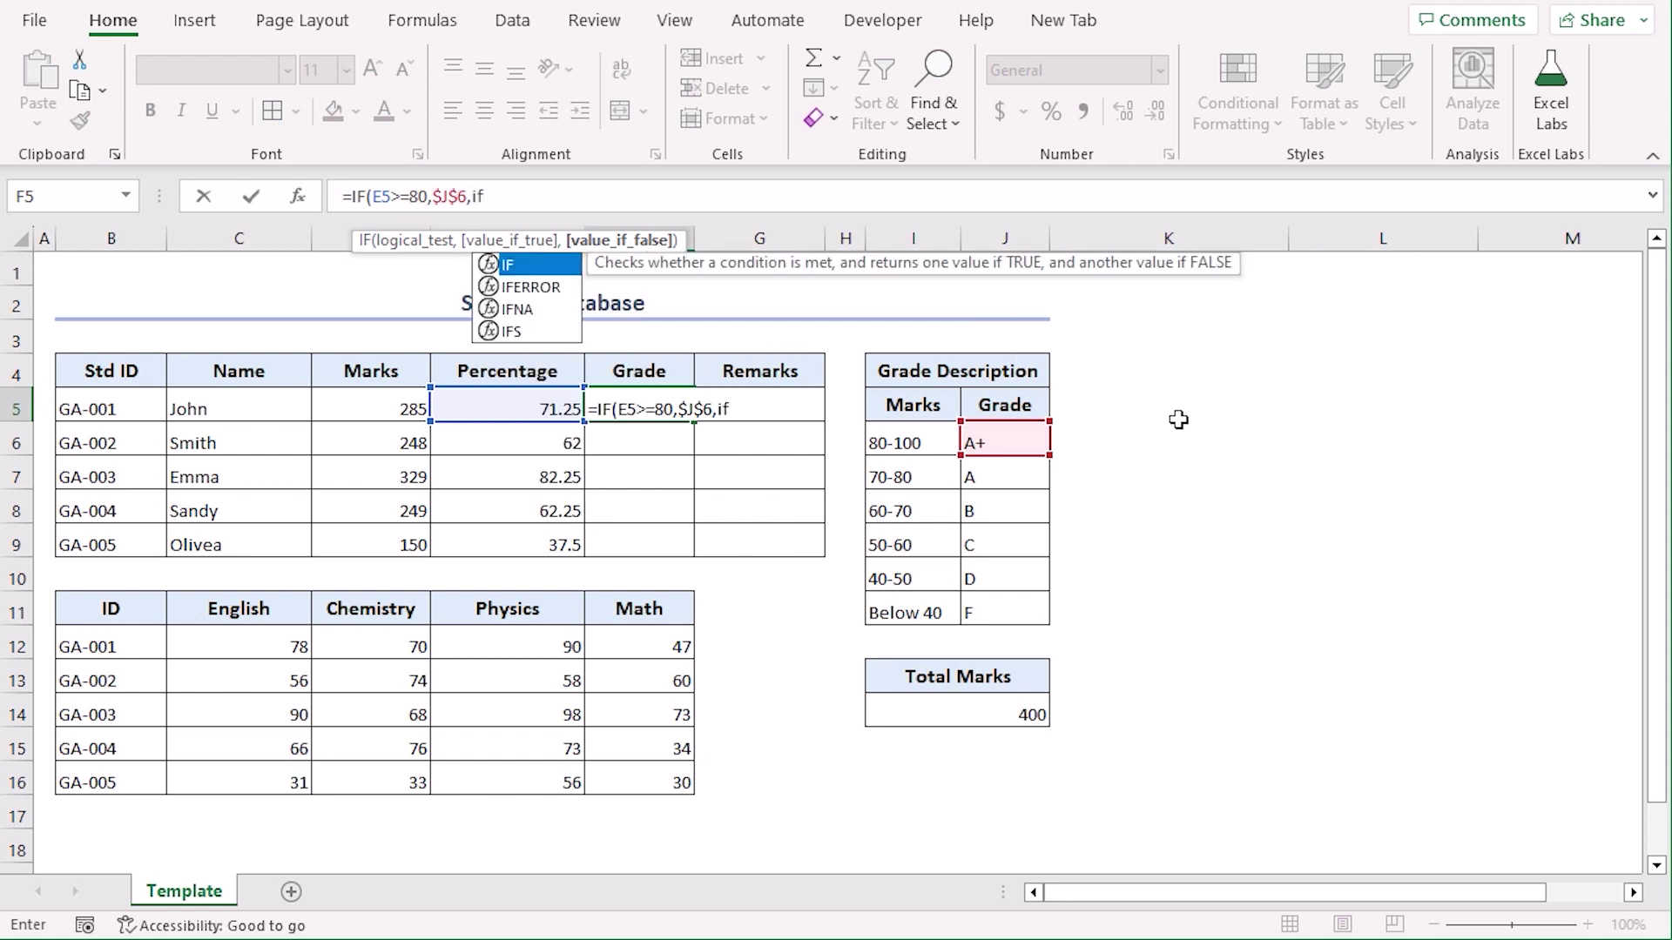
key(Tab)
click(508, 409)
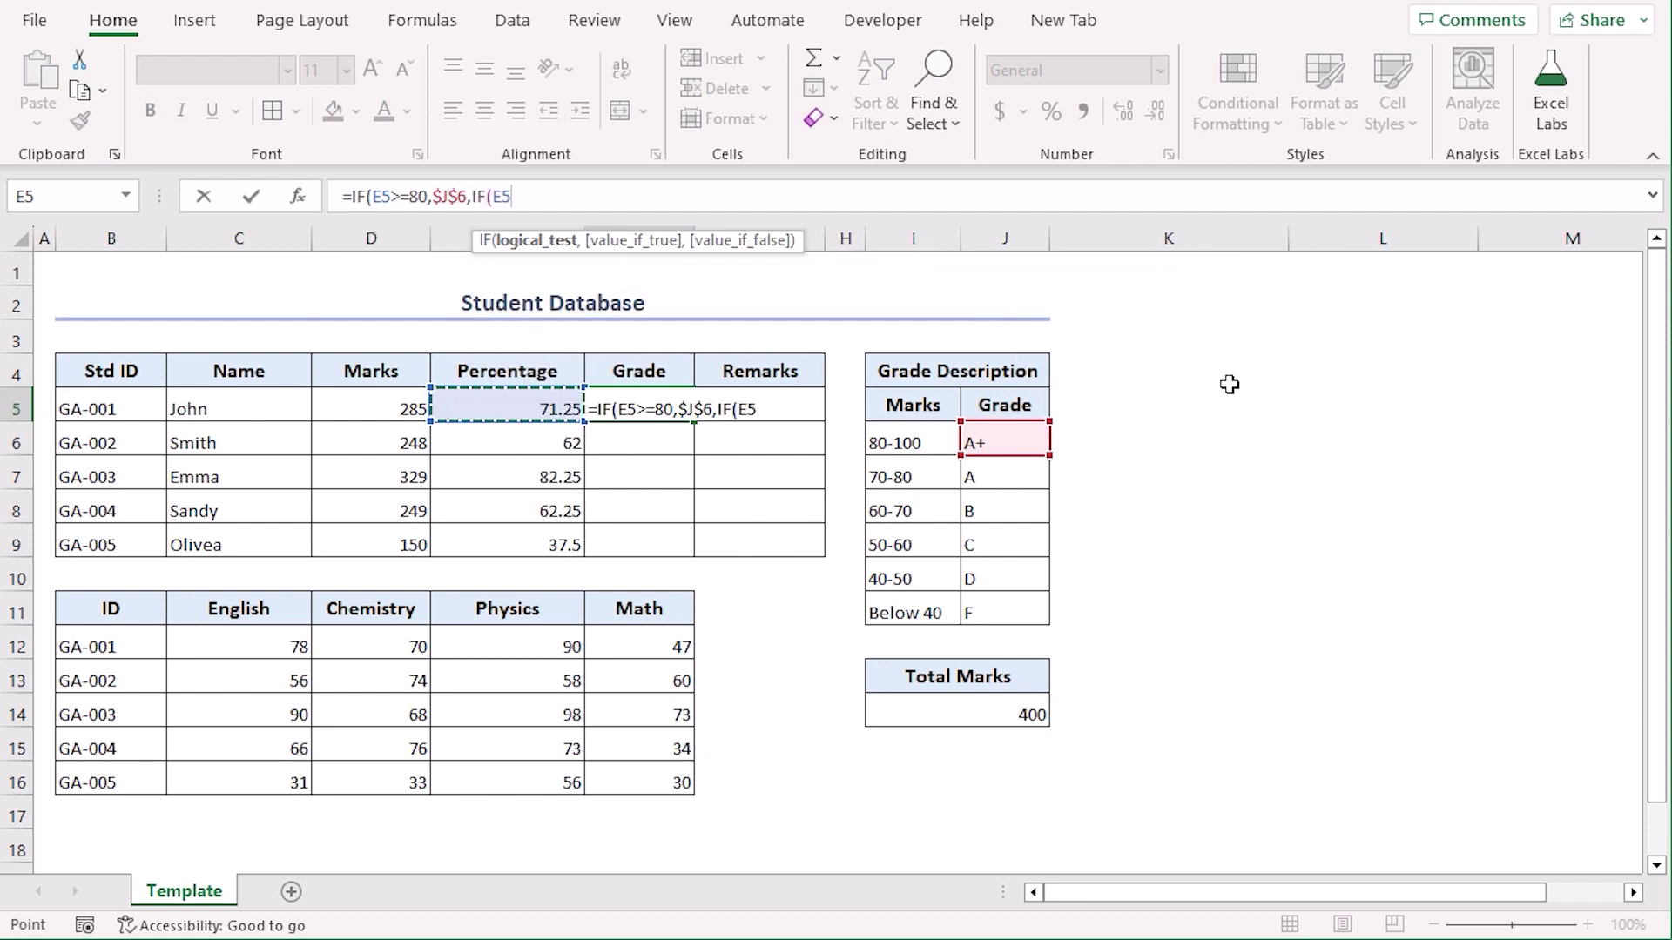
text(>=80,)
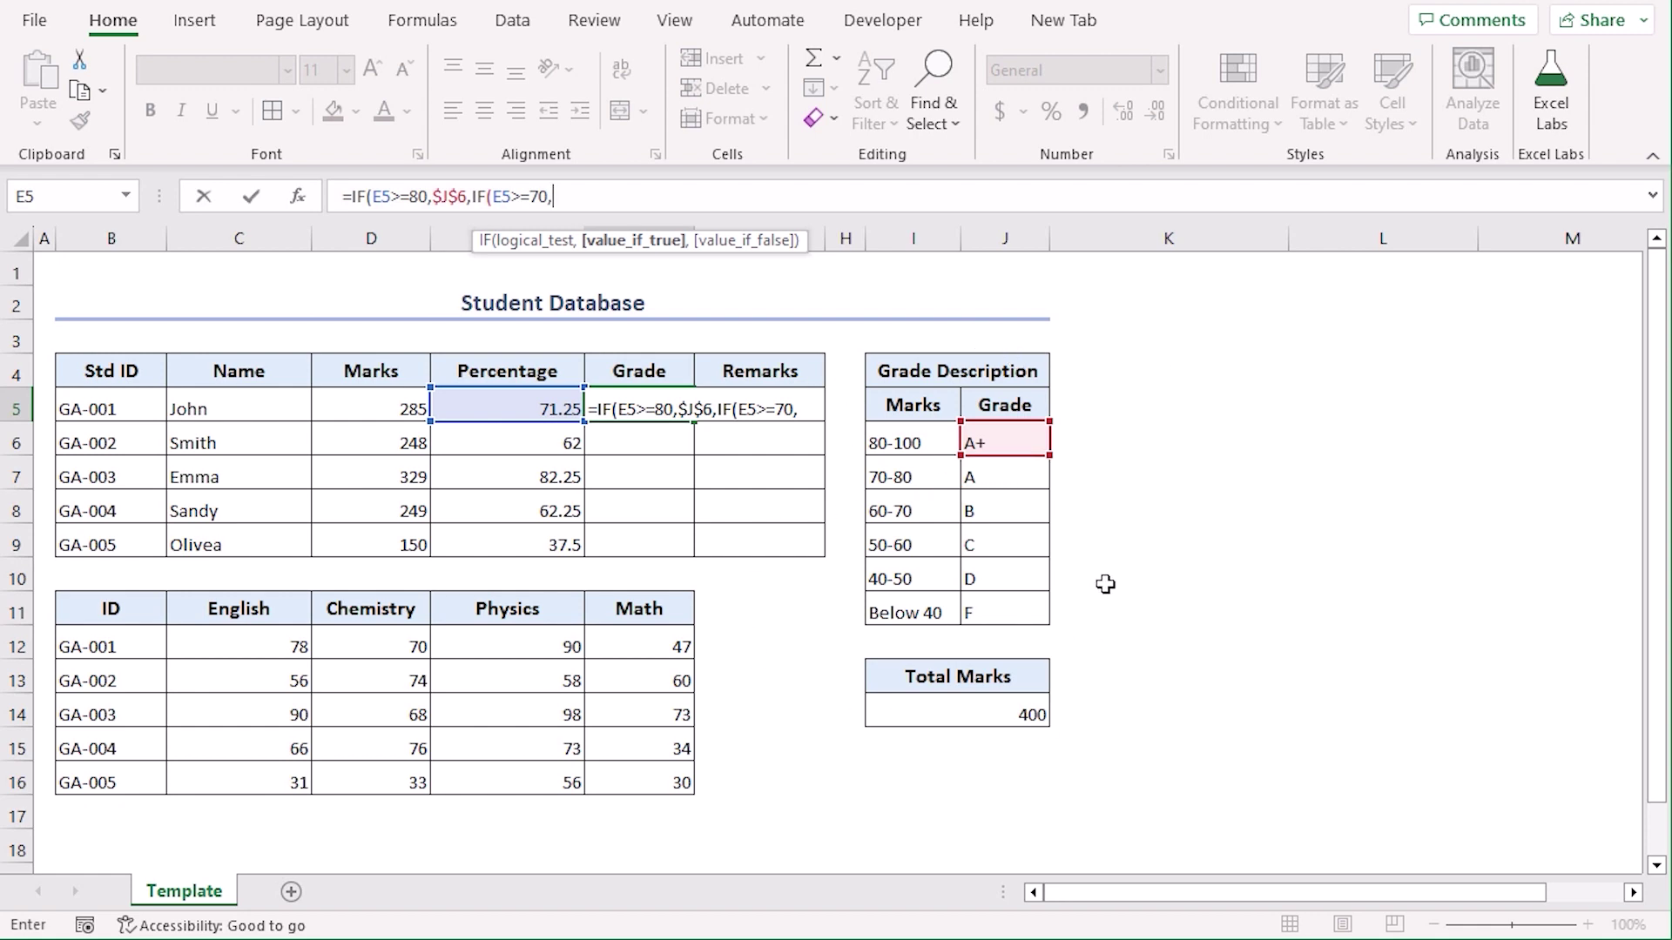
click(1012, 479)
key(F4)
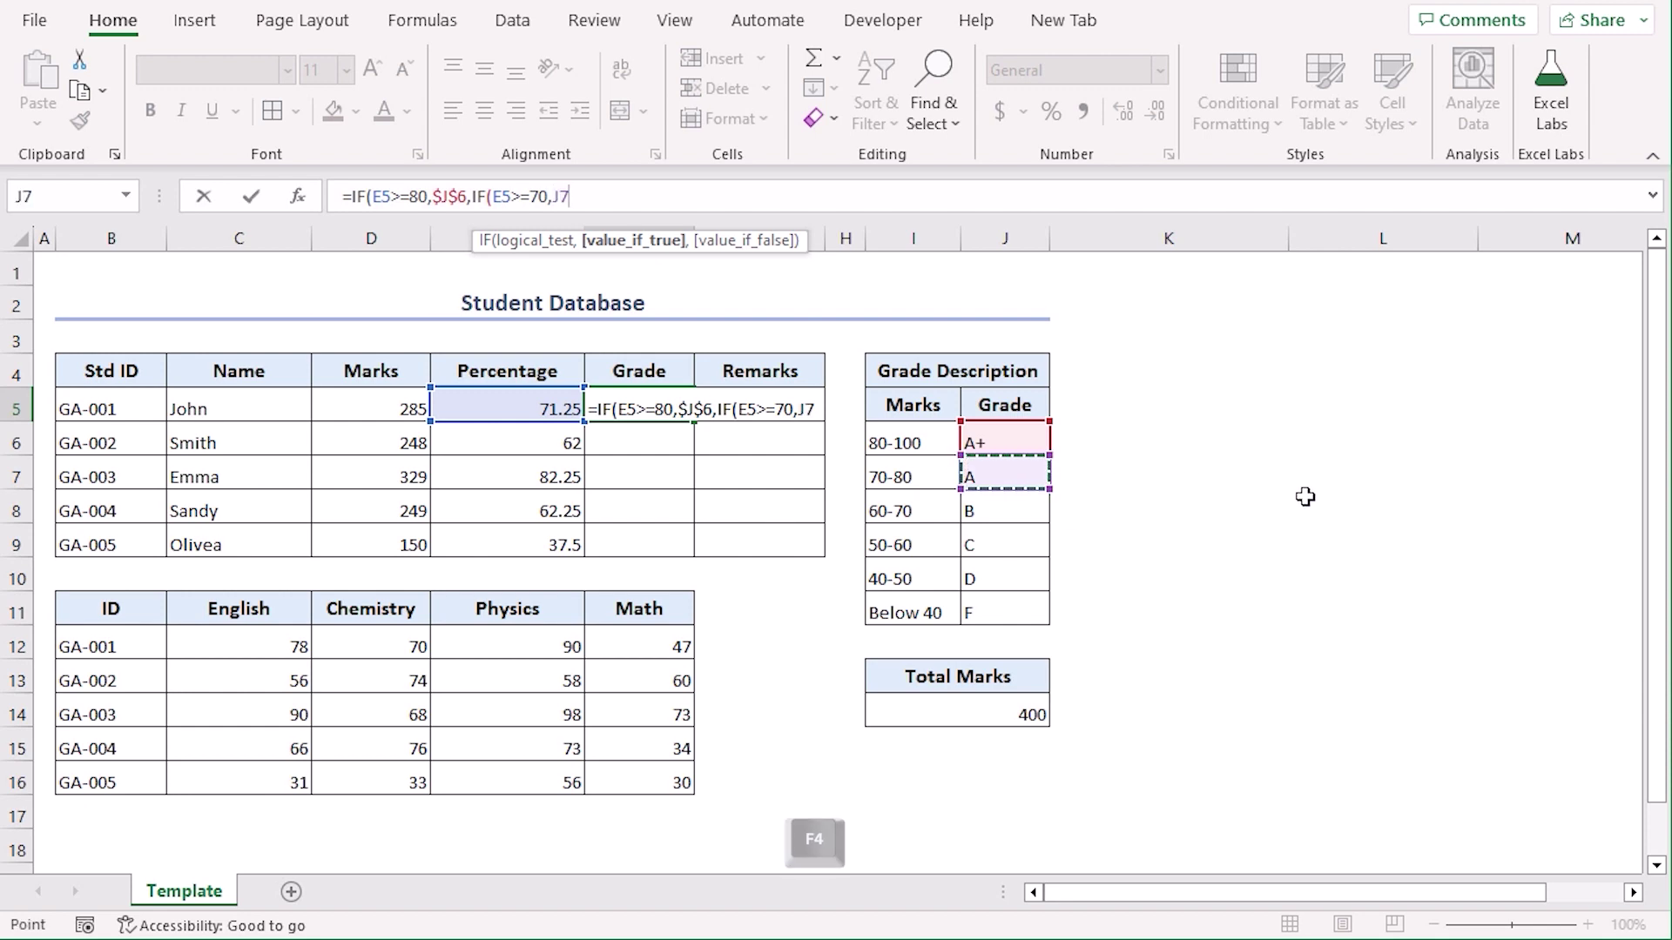
text(,)
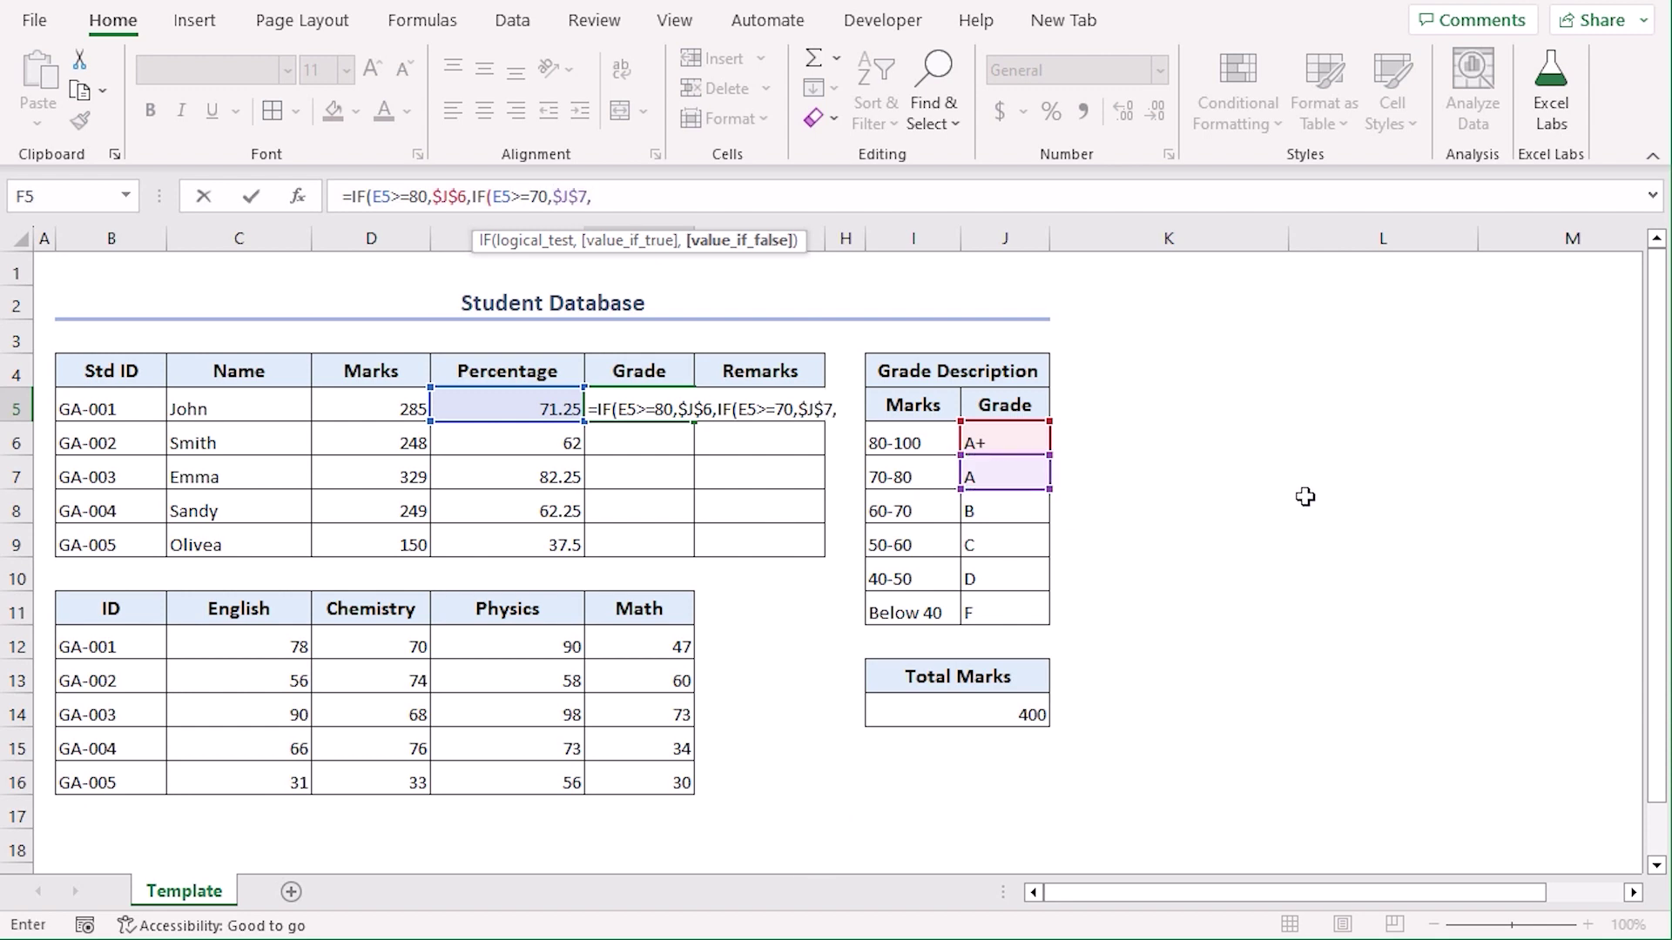
- Add IF levels returning absolute B grade for 60 or more and C grade for 50 or more
text(IF()
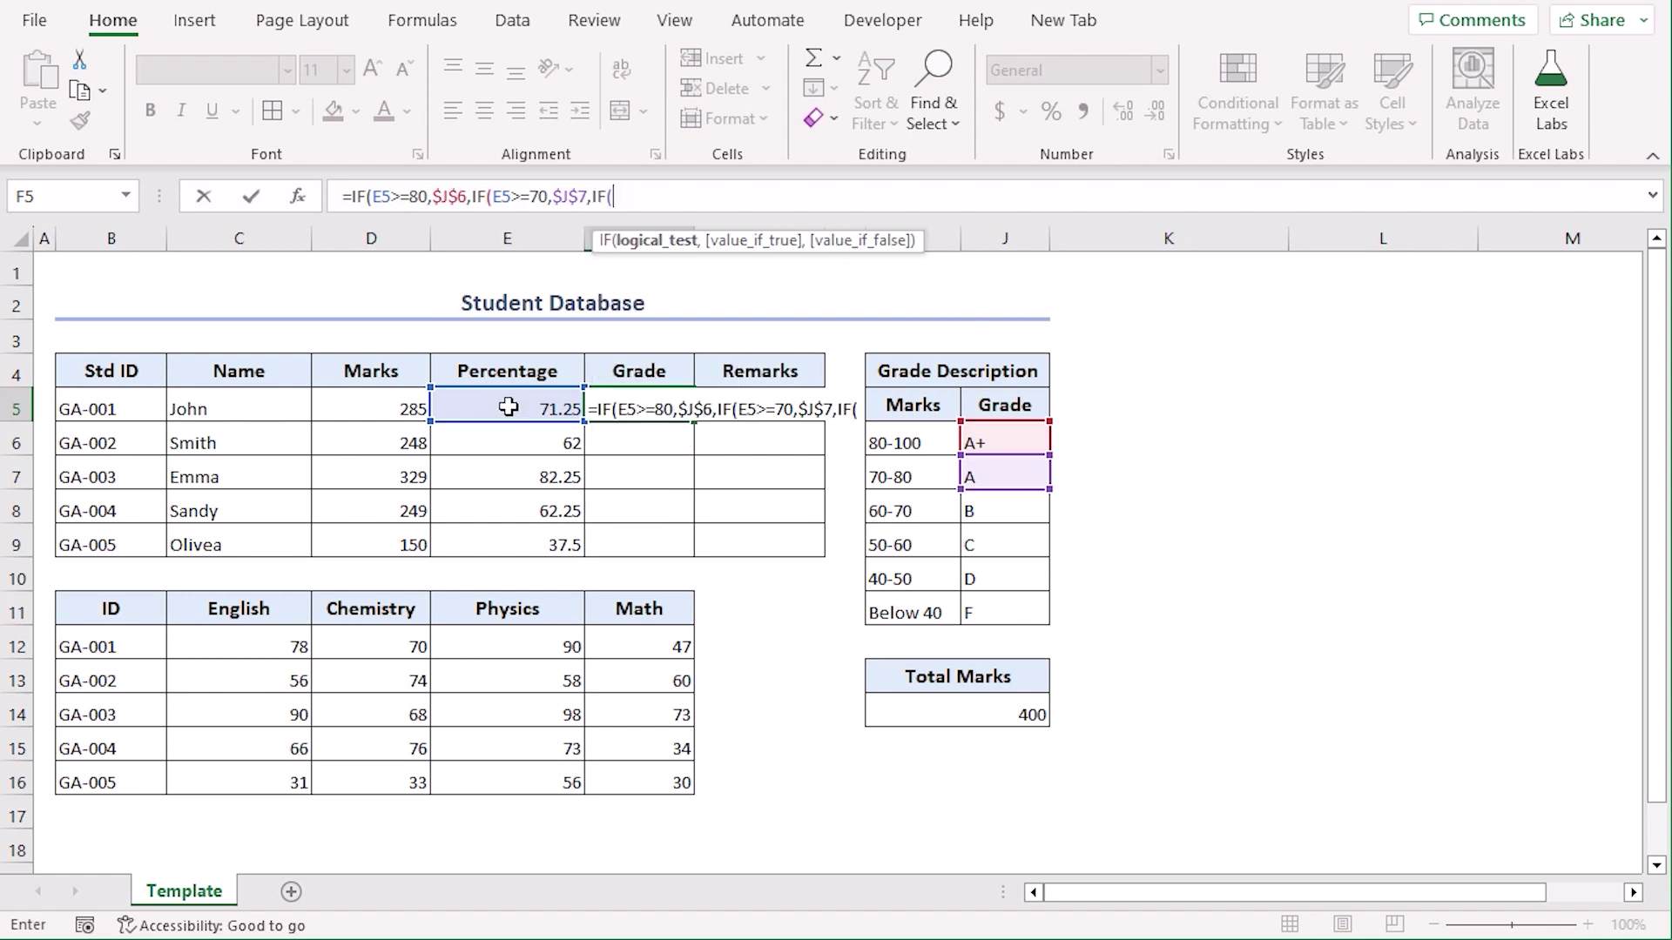
click(508, 407)
text(>=60)
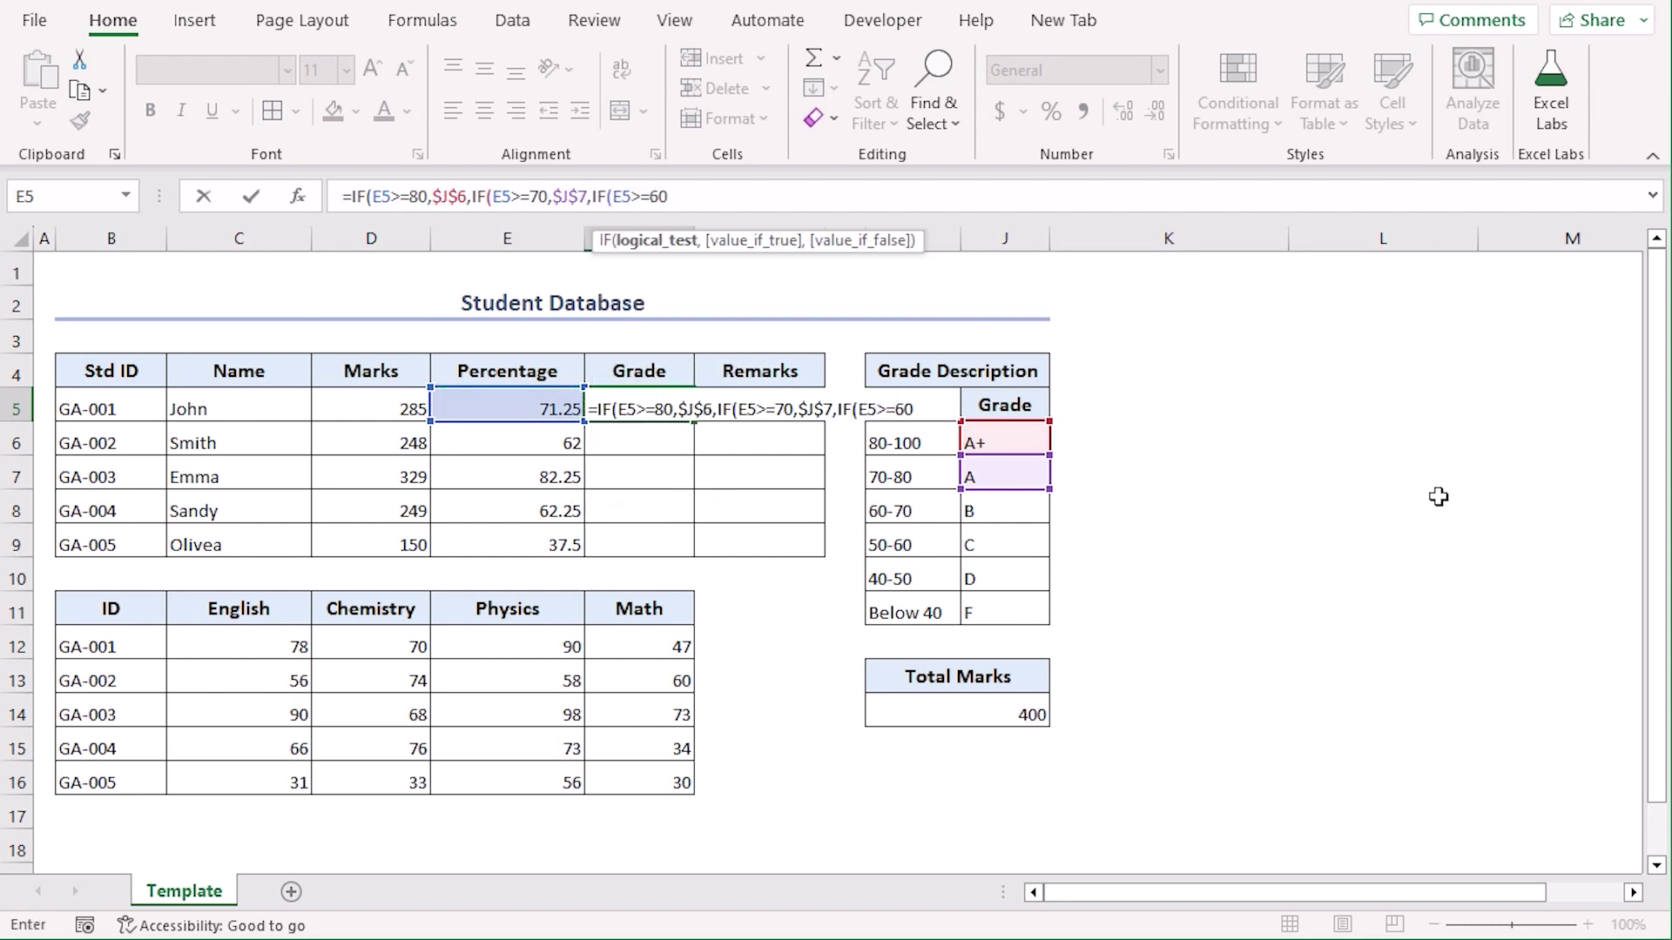
text(,)
click(1010, 514)
key(F4)
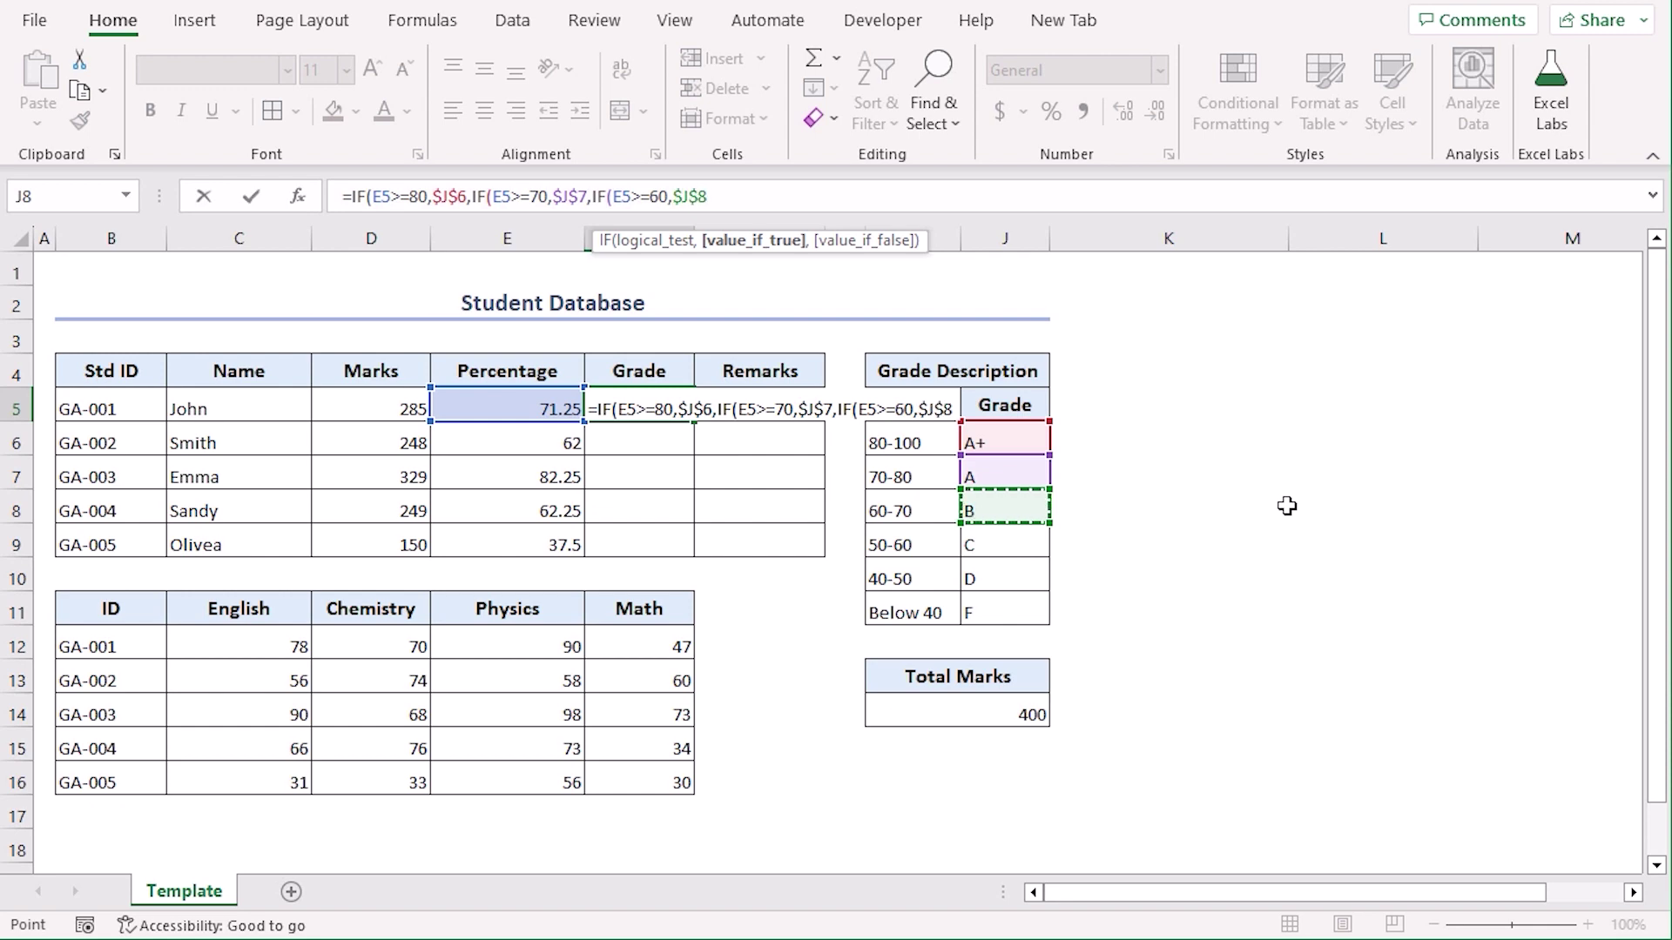
text(,IF()
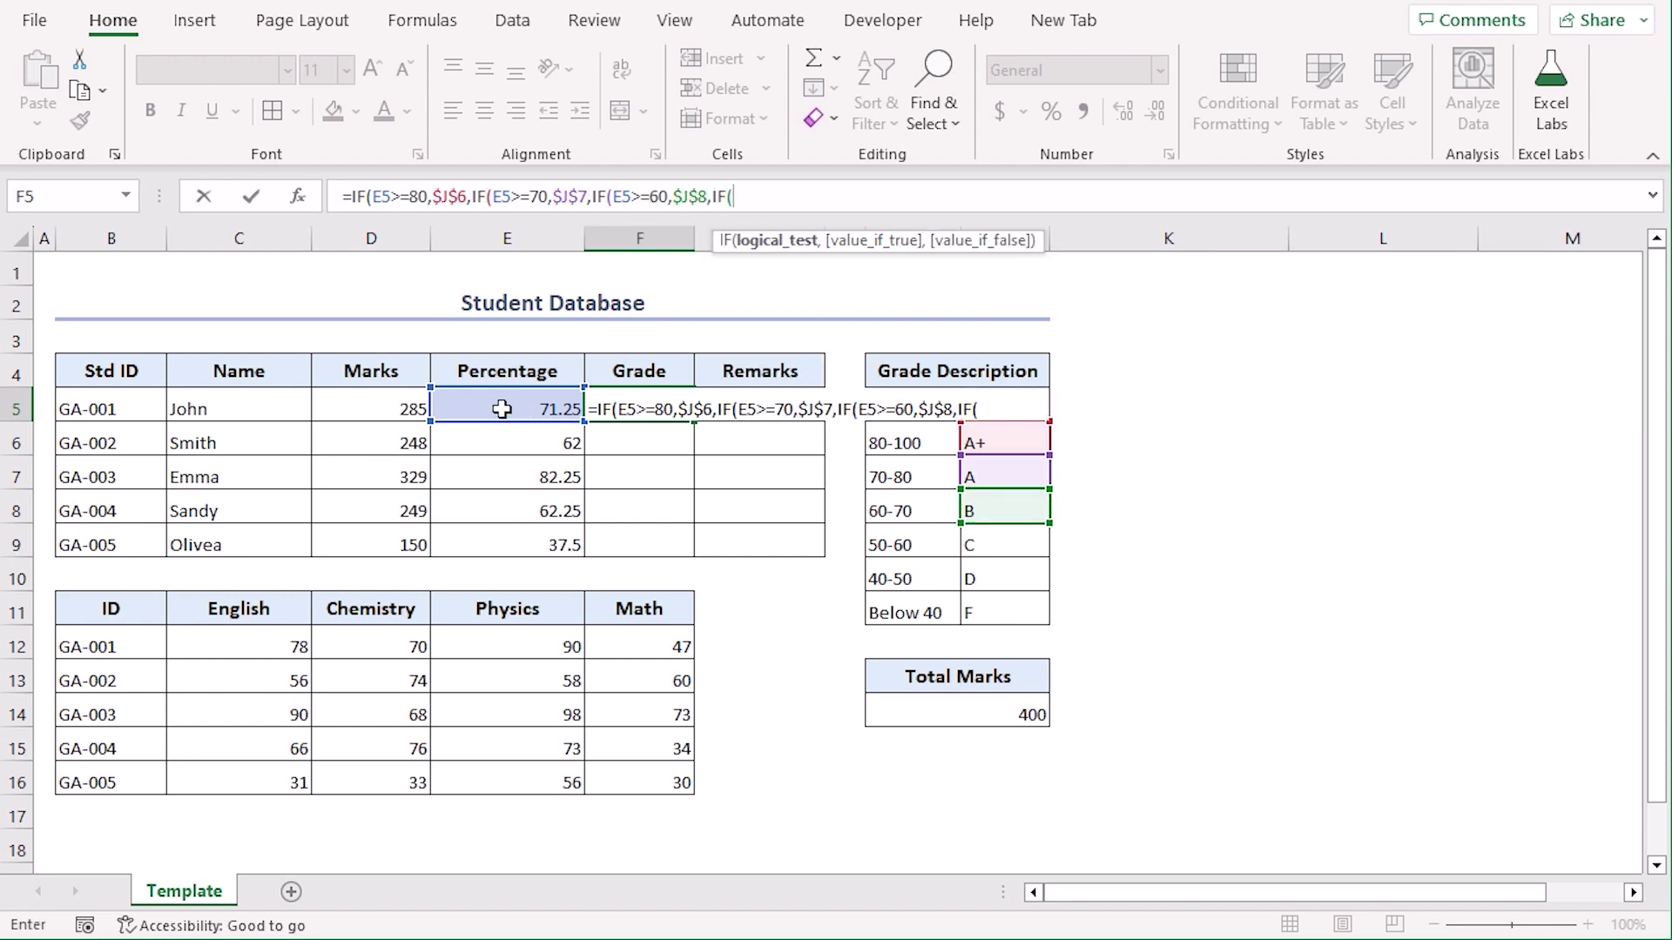
click(501, 409)
text(>=)
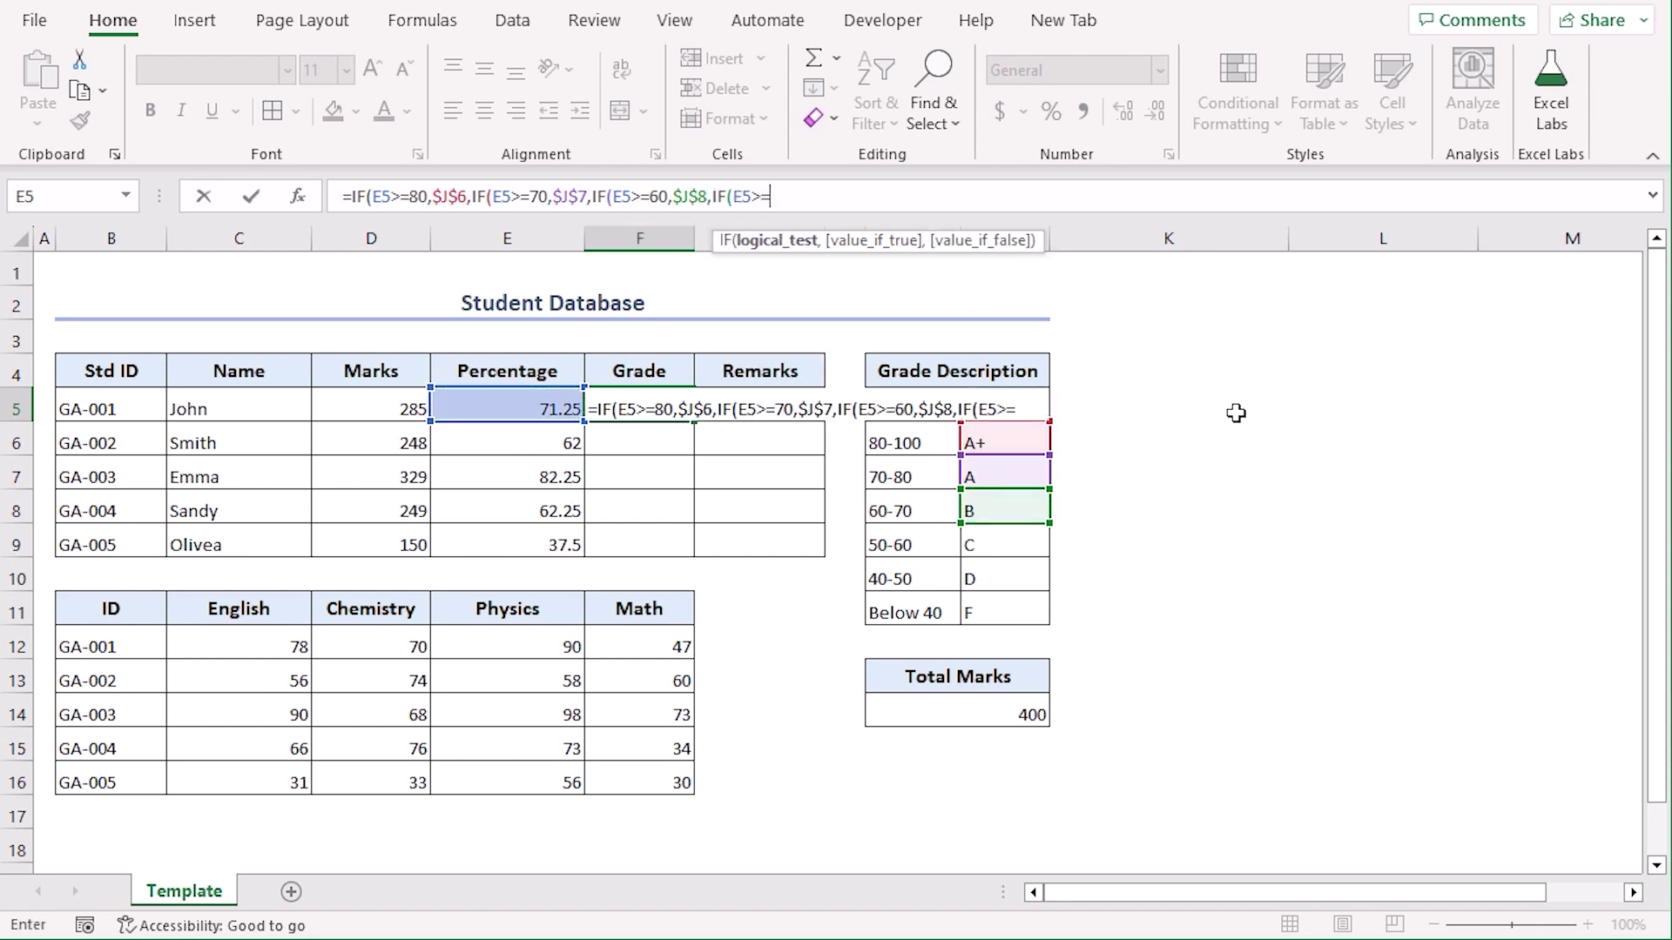
text(50,)
click(1009, 542)
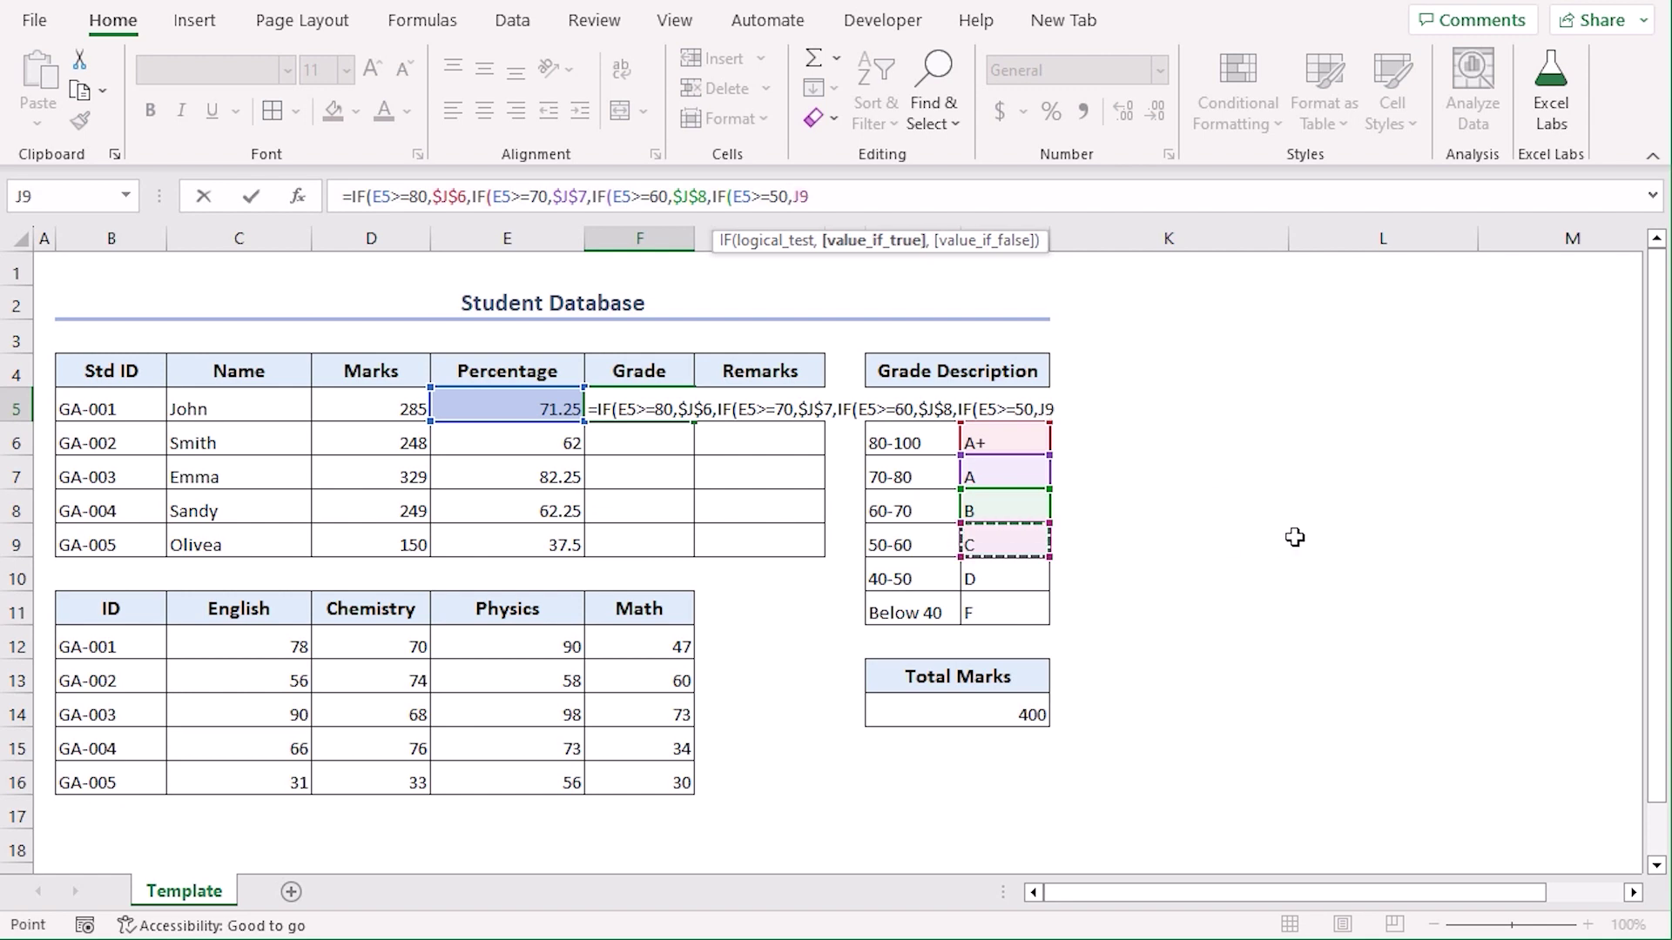
key(F4)
- Add the D grade level and $J$11 F grade fallback, close the parentheses, and commit to show A
text(,if)
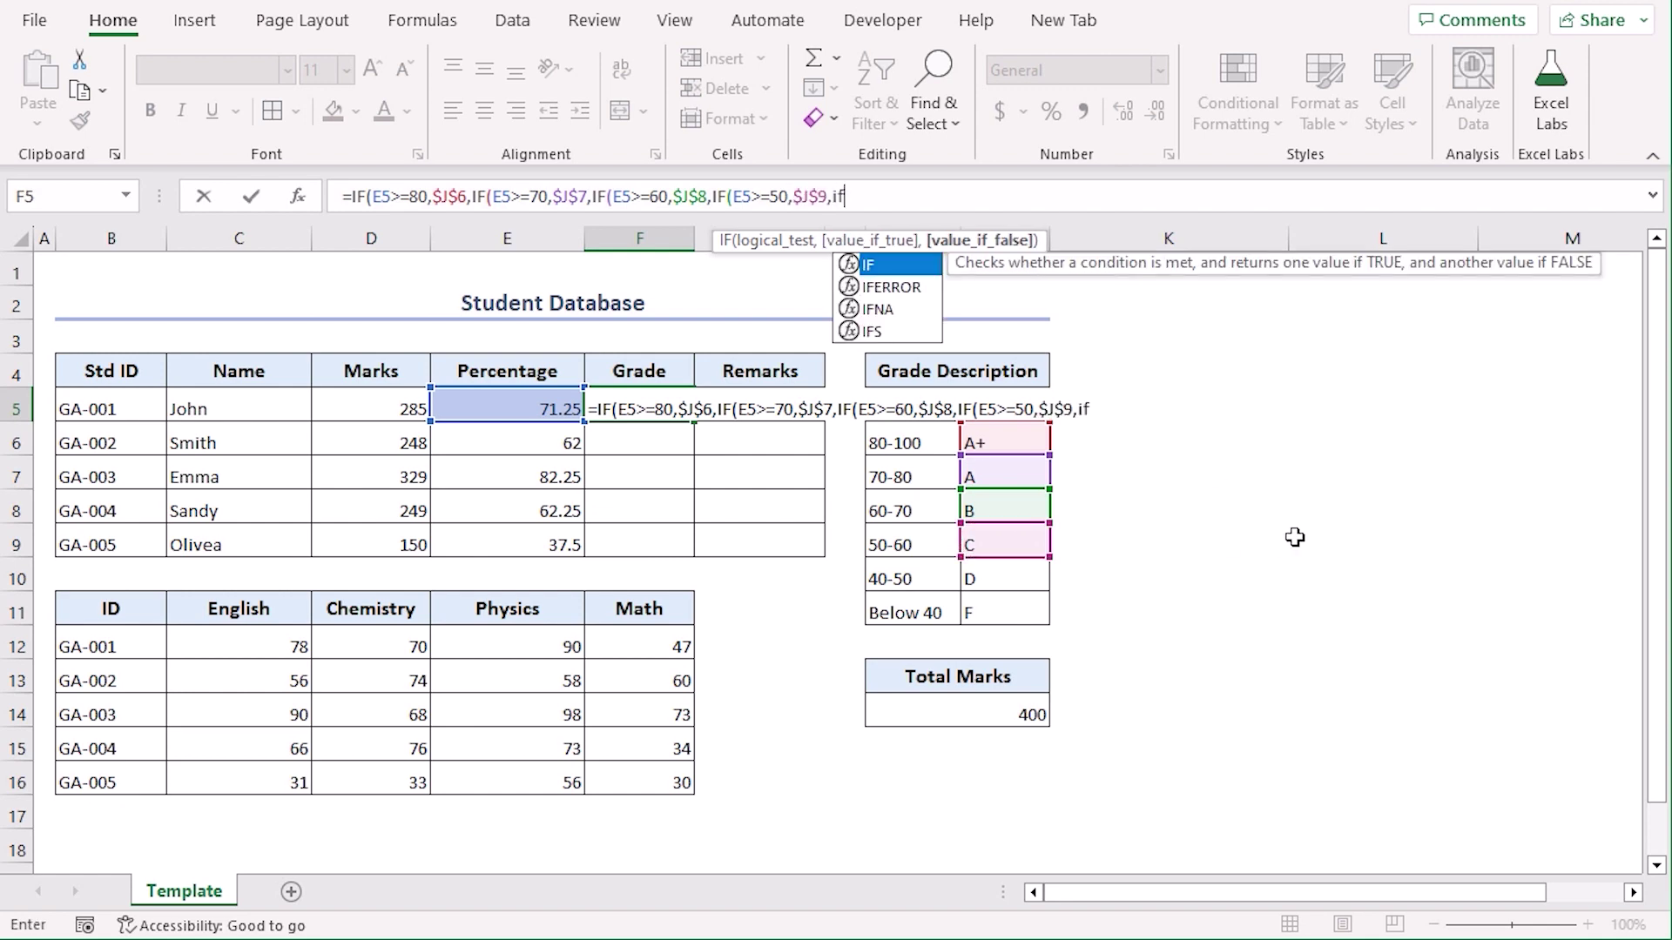
key(Tab)
click(507, 411)
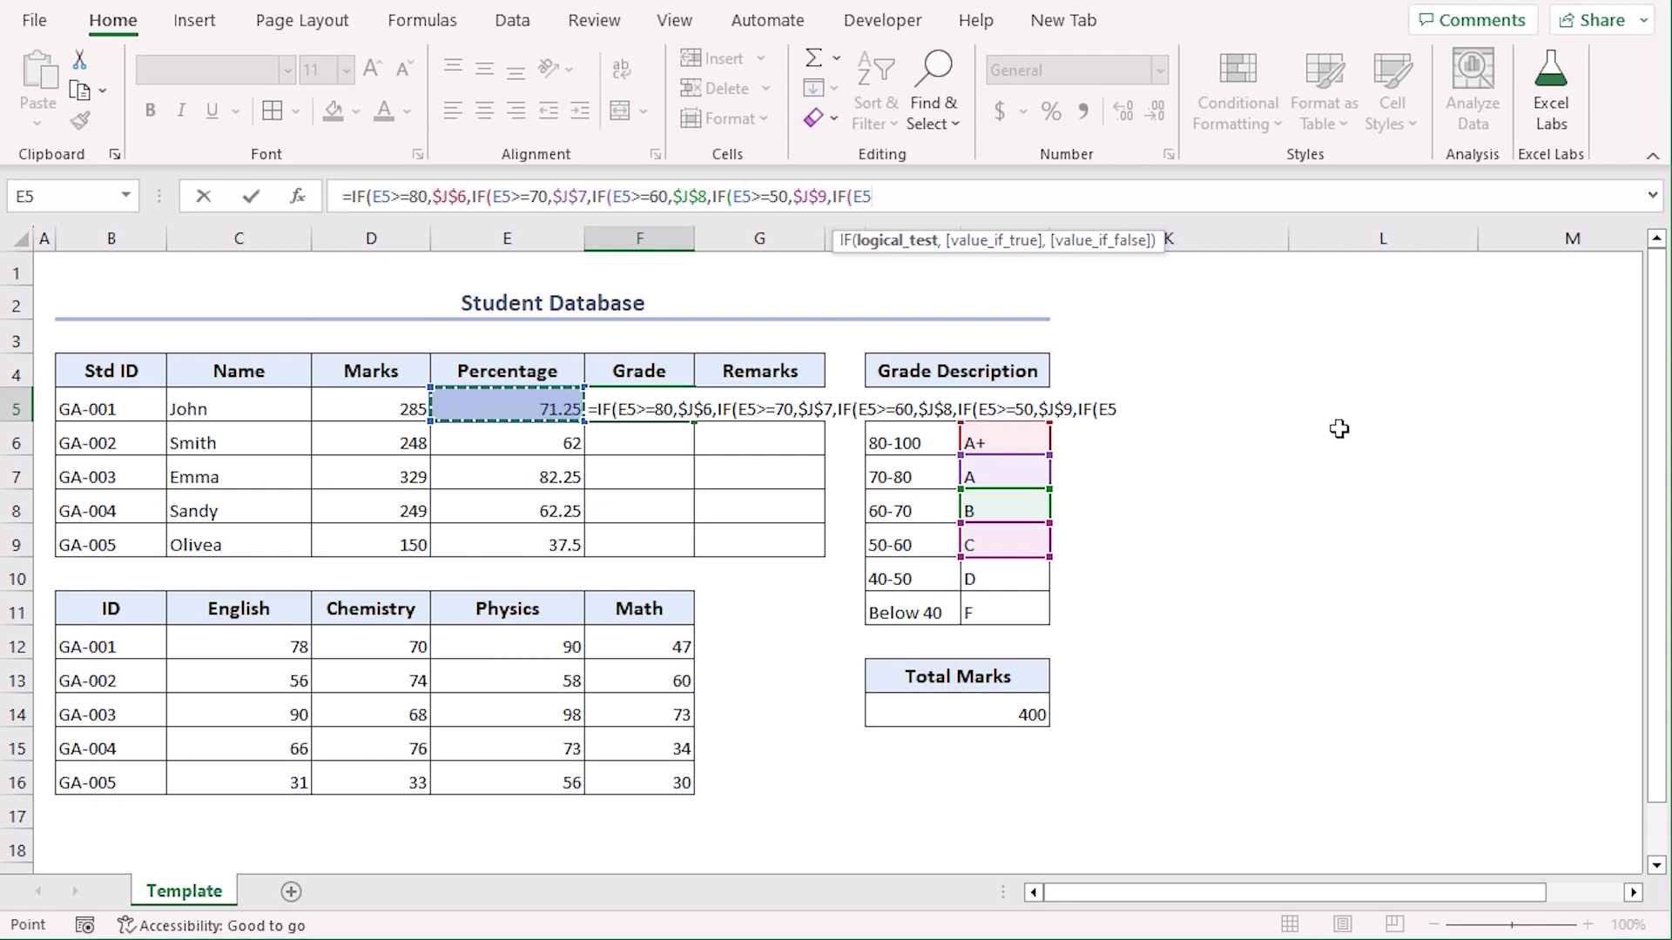
text(>=40)
text(,)
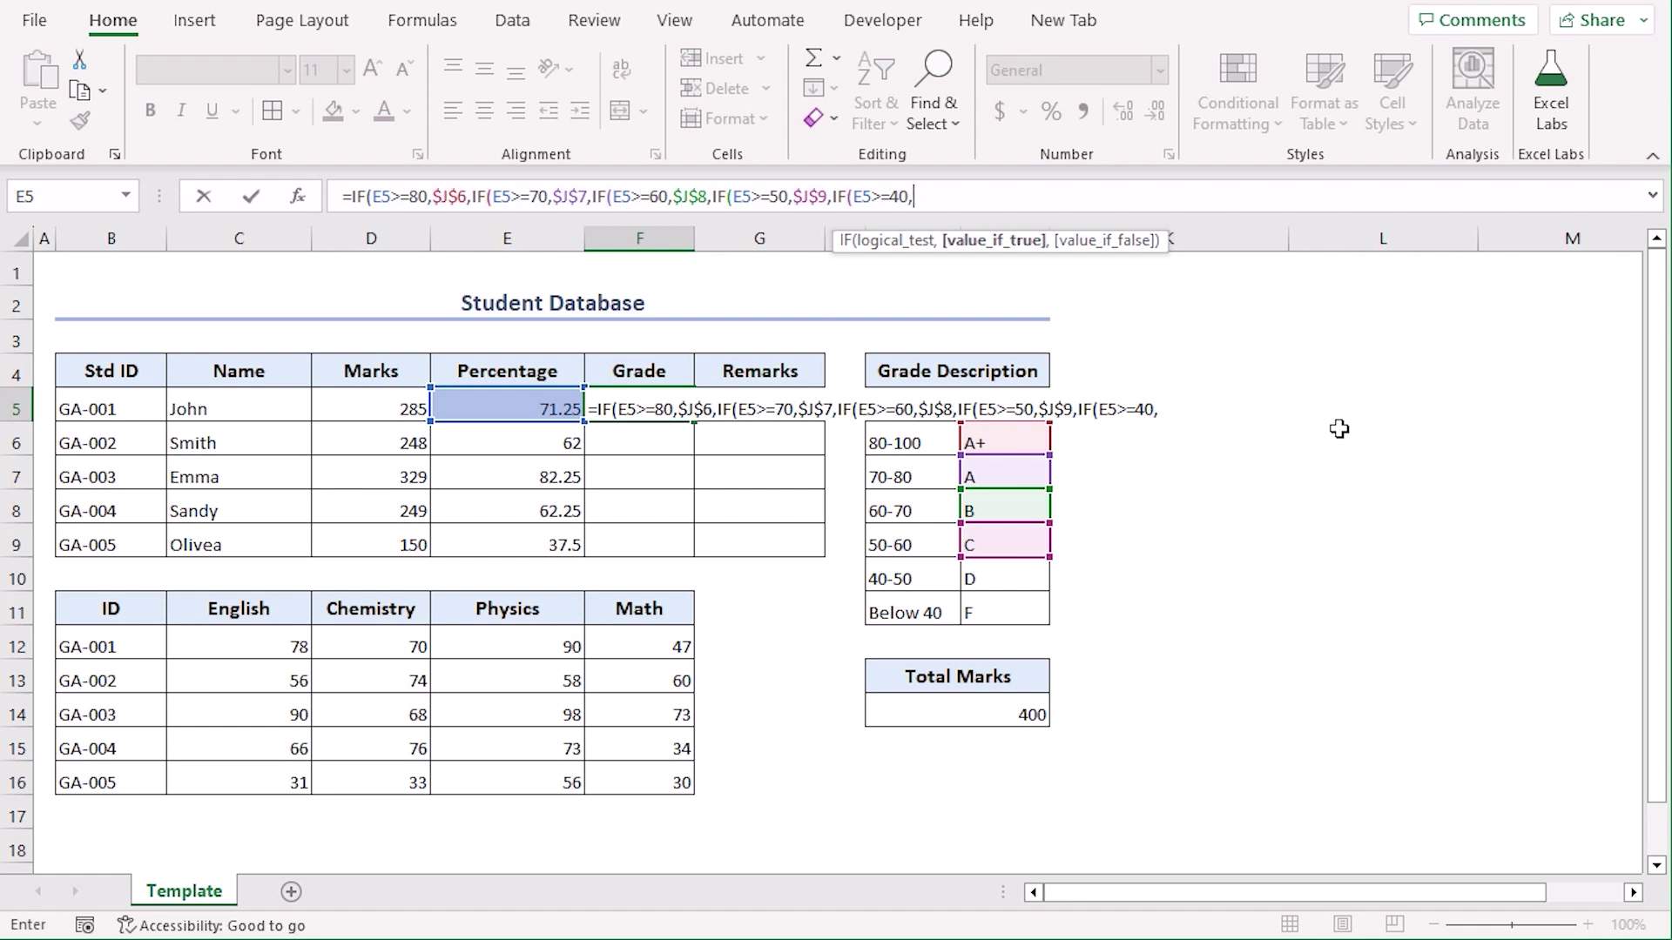
click(999, 578)
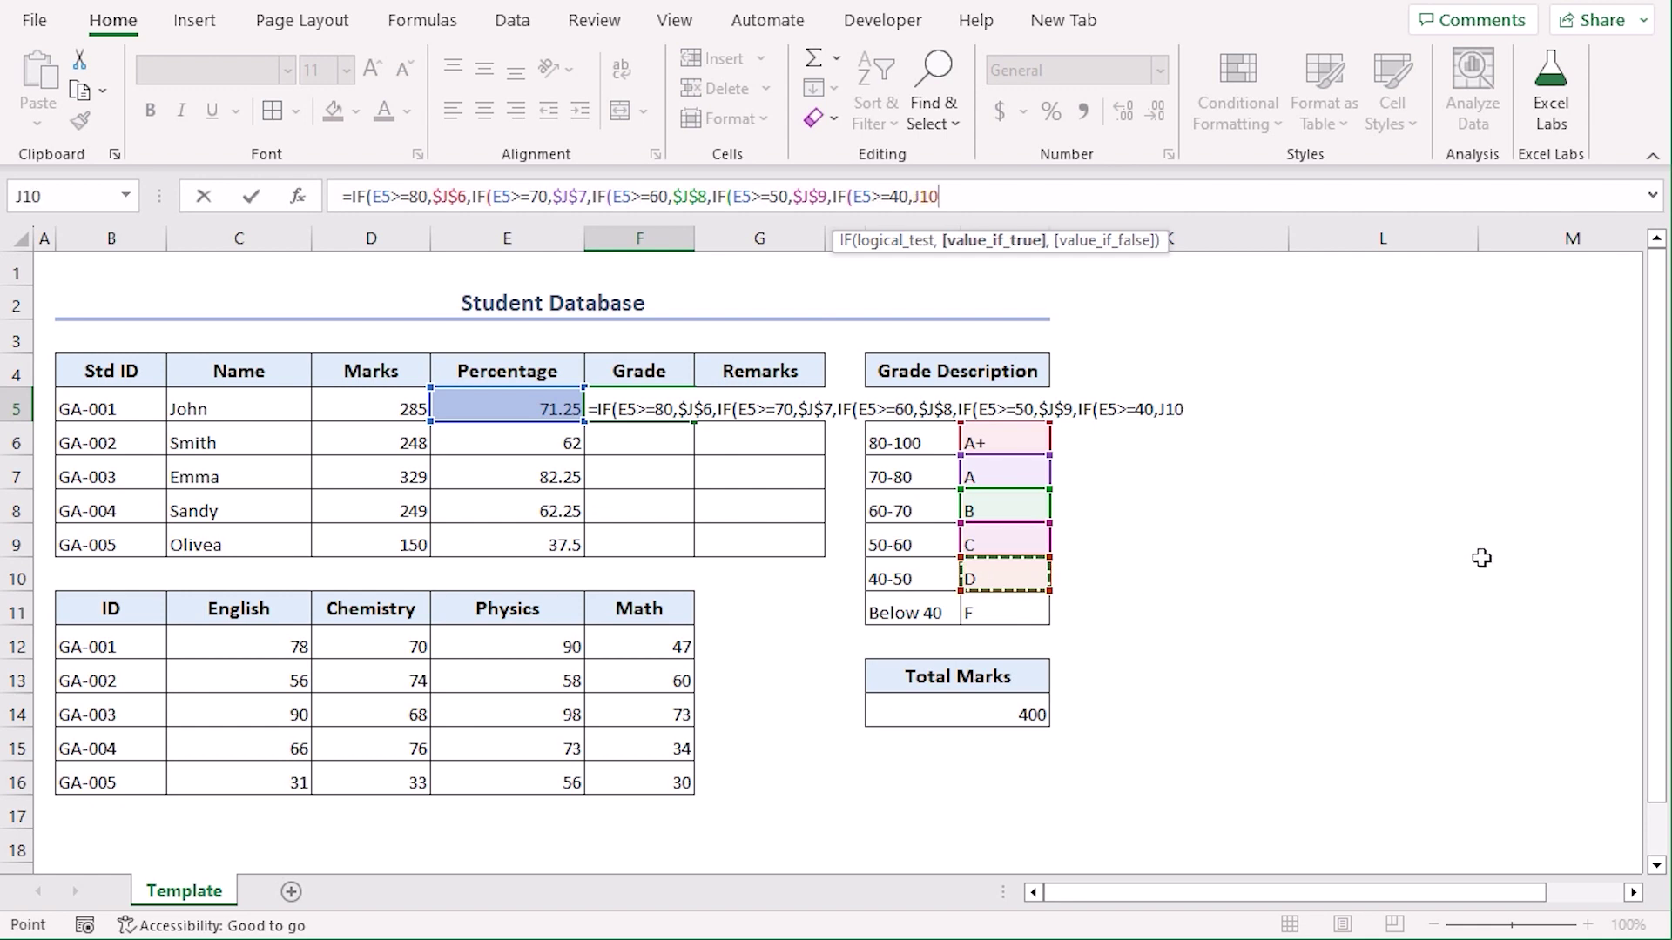
key(F4)
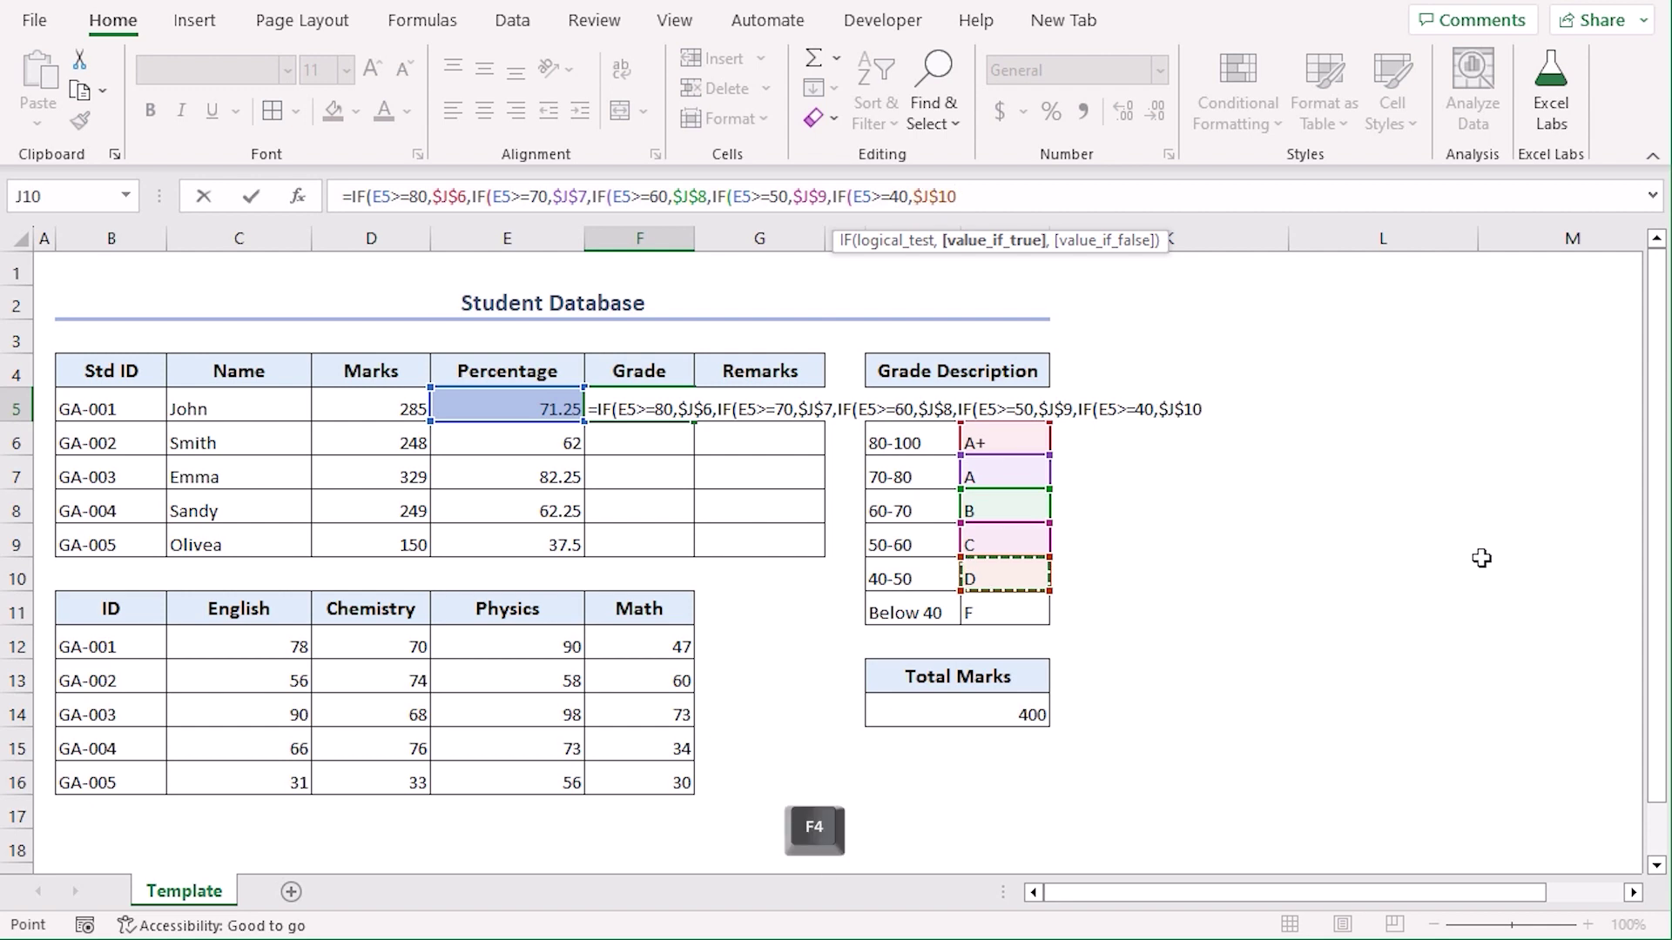
text(,)
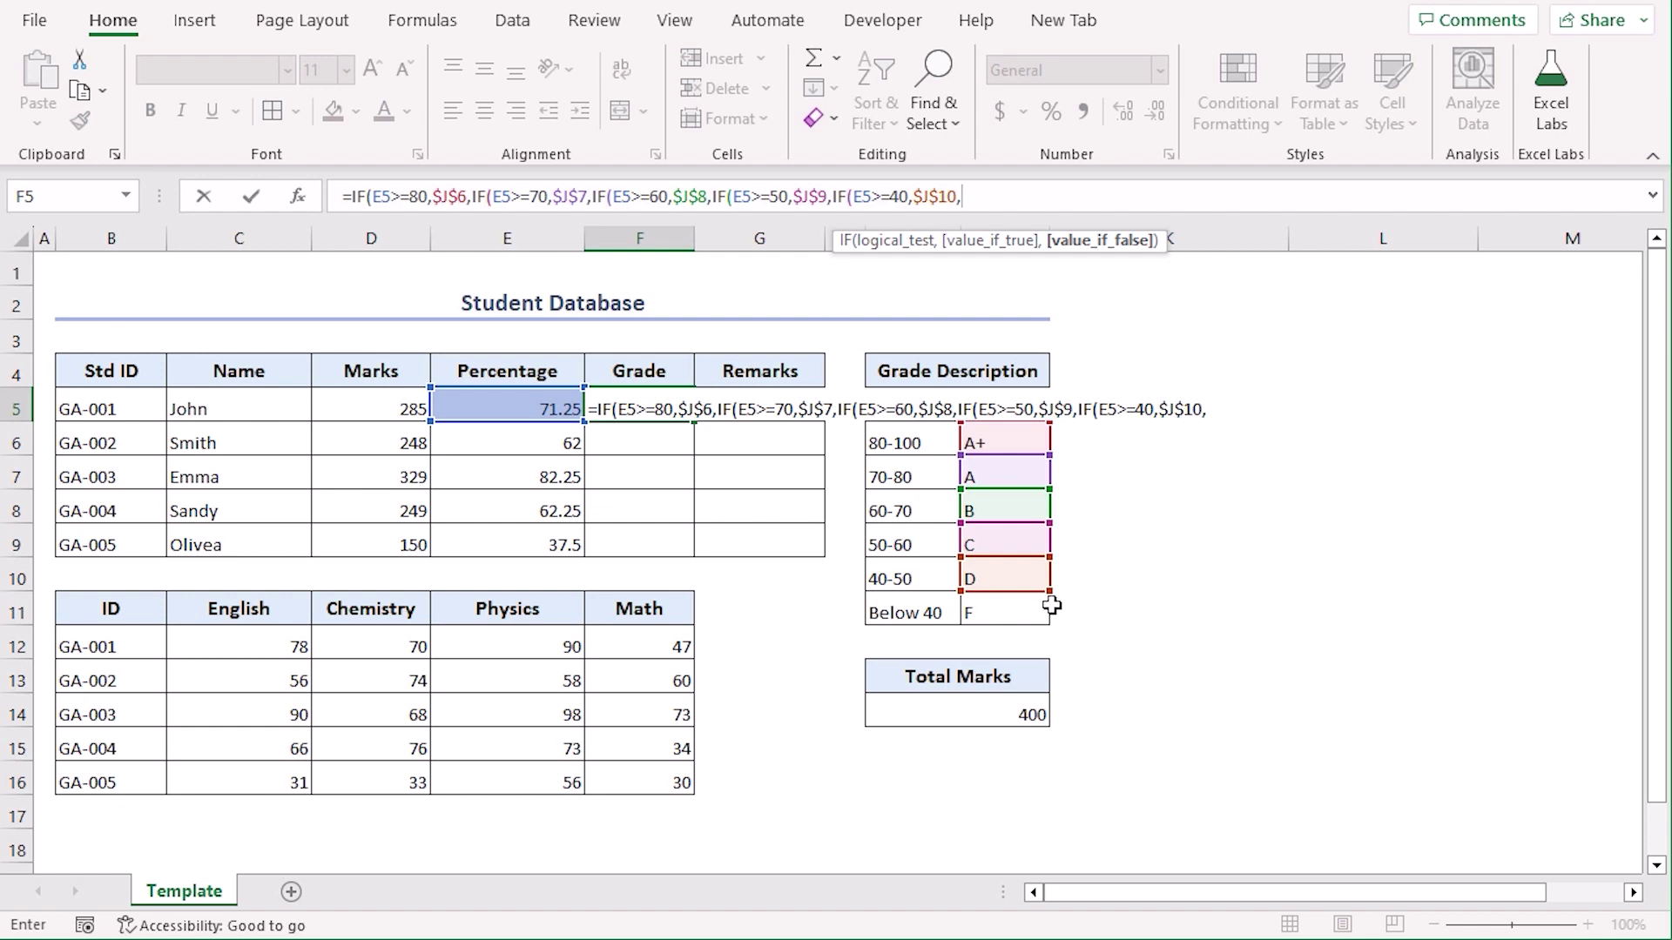
click(1017, 612)
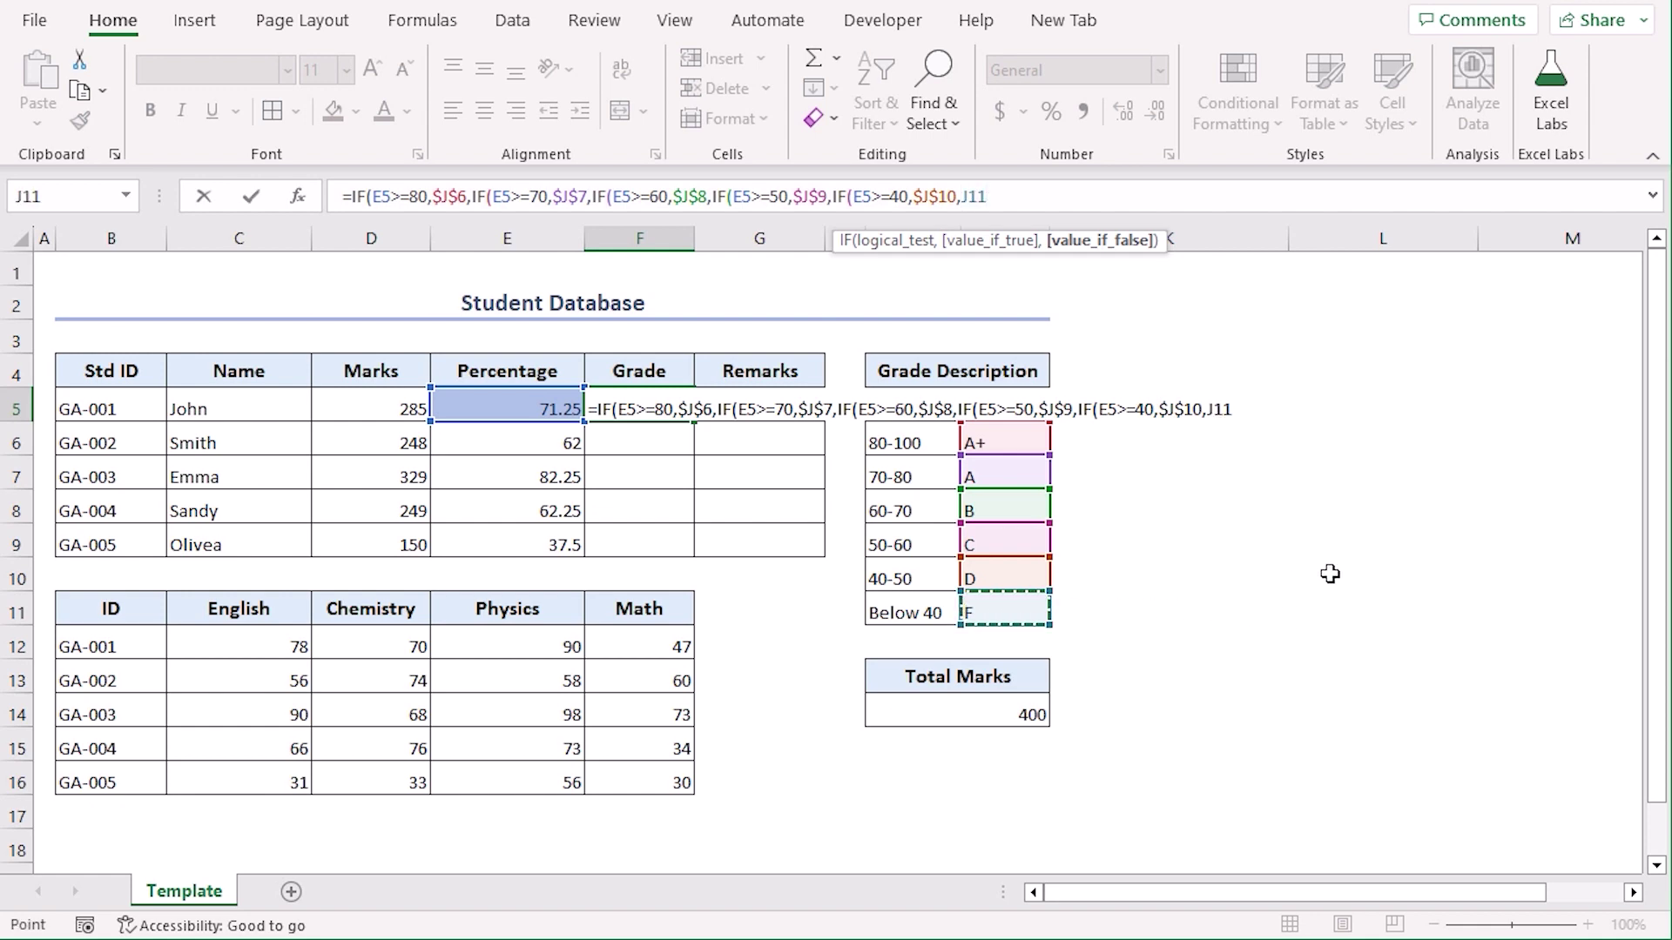
key(F4)
text()))))
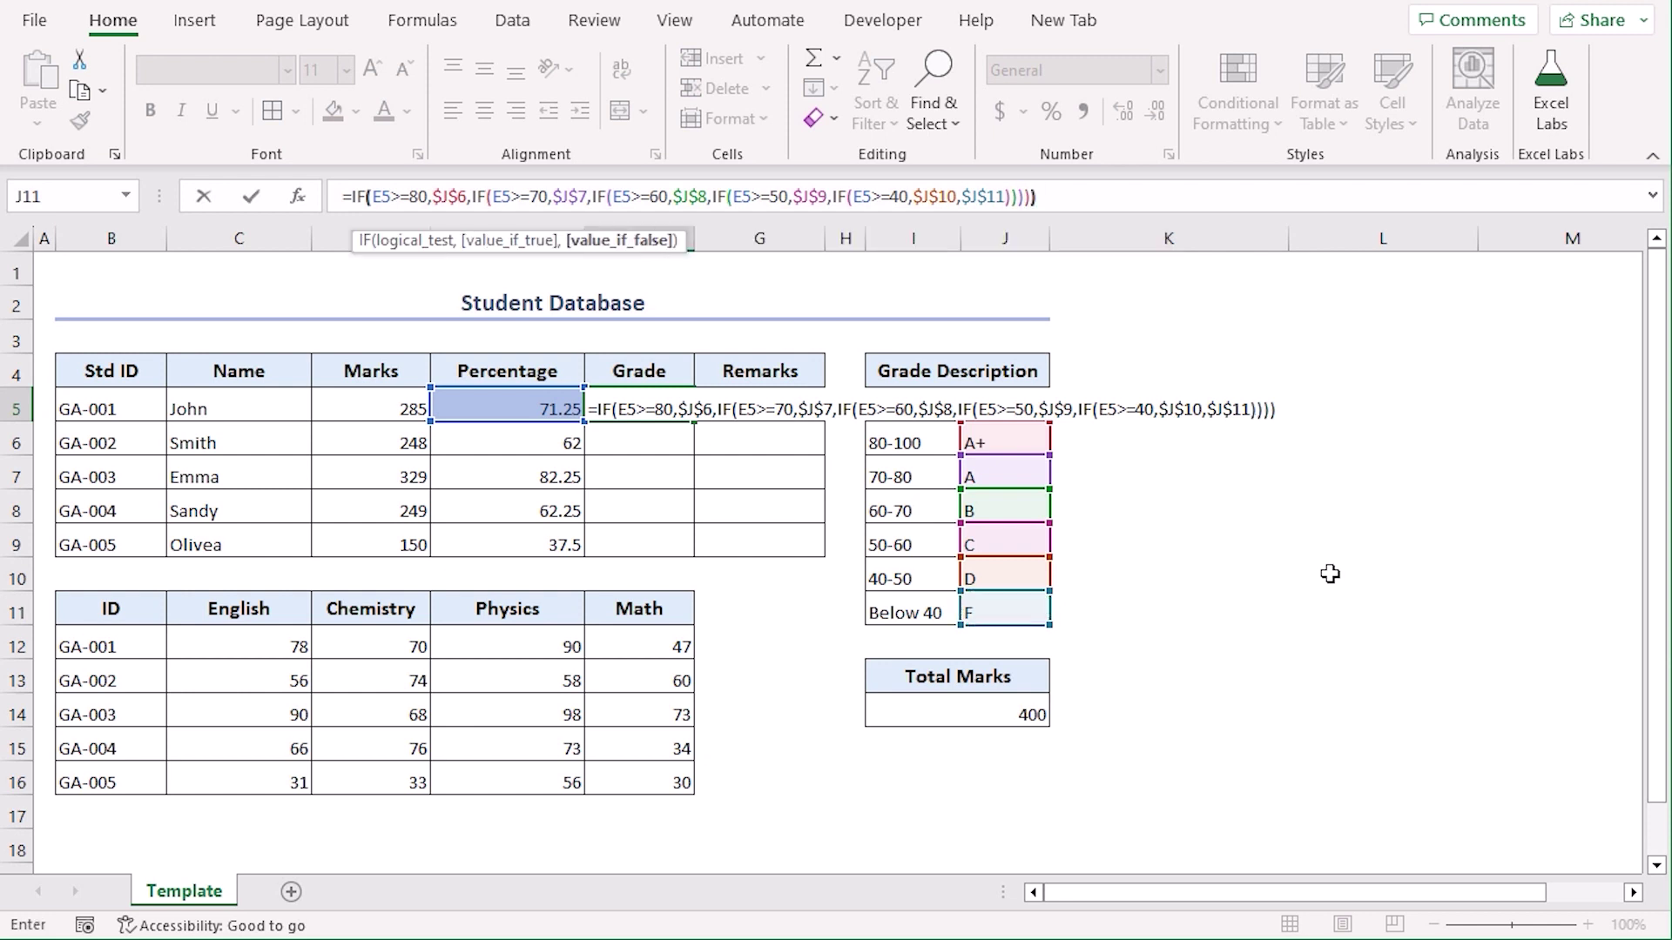
key(Return)
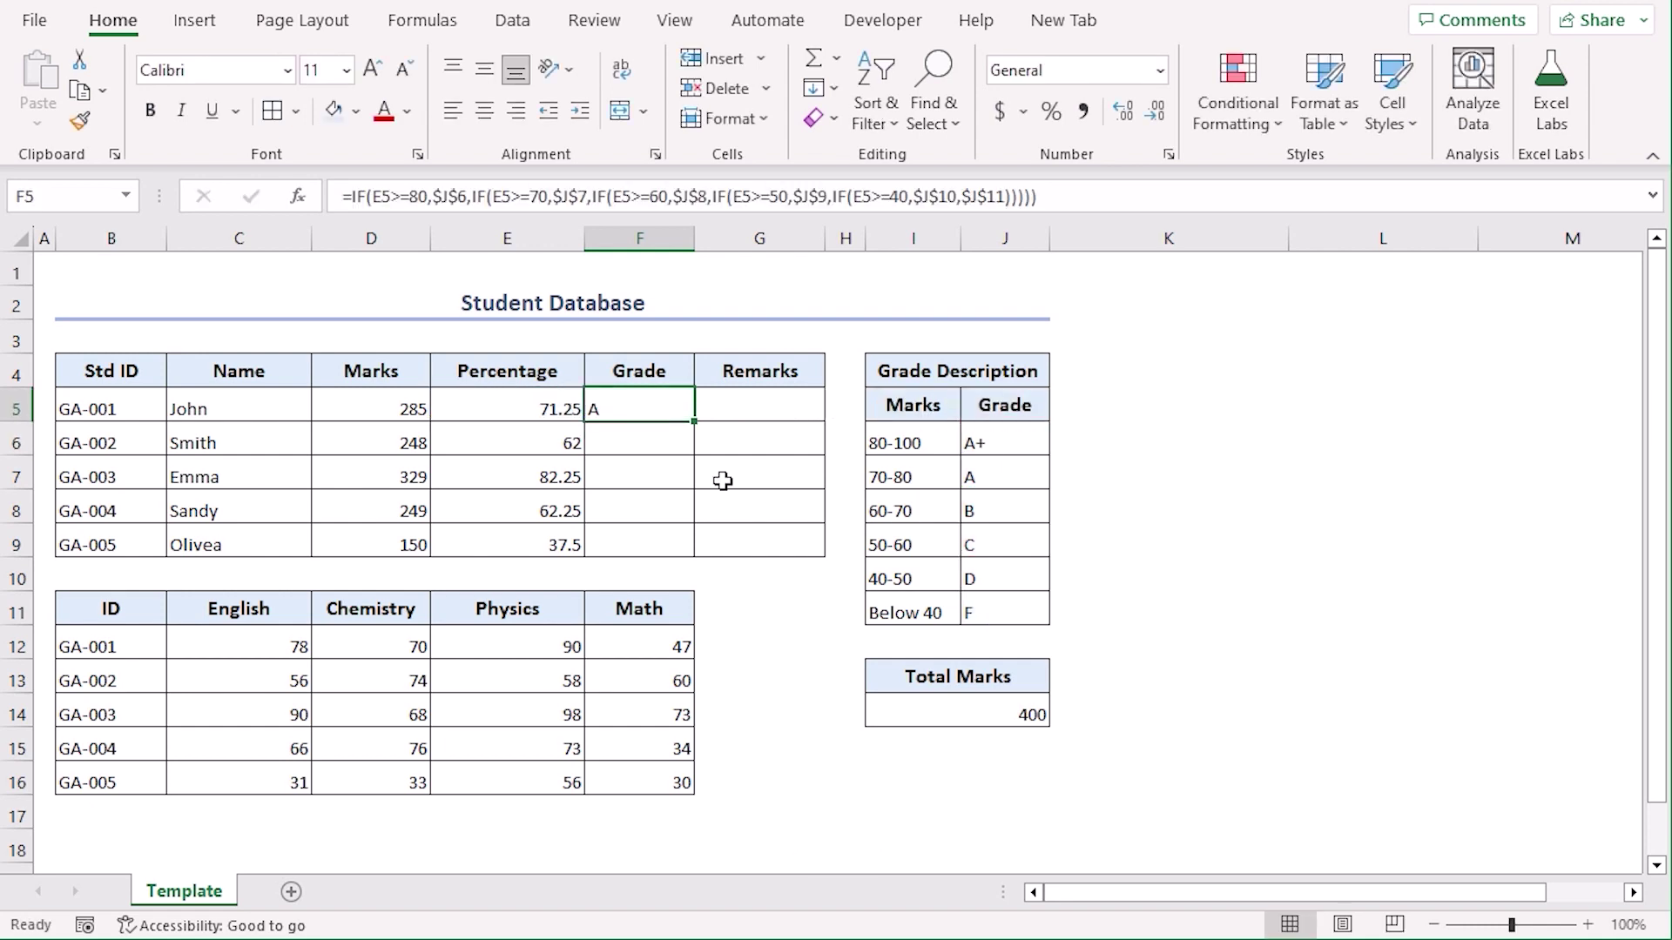
- Fill the grade formula down to F9, giving A, B, A+, B and F
double_click(696, 422)
click(772, 683)
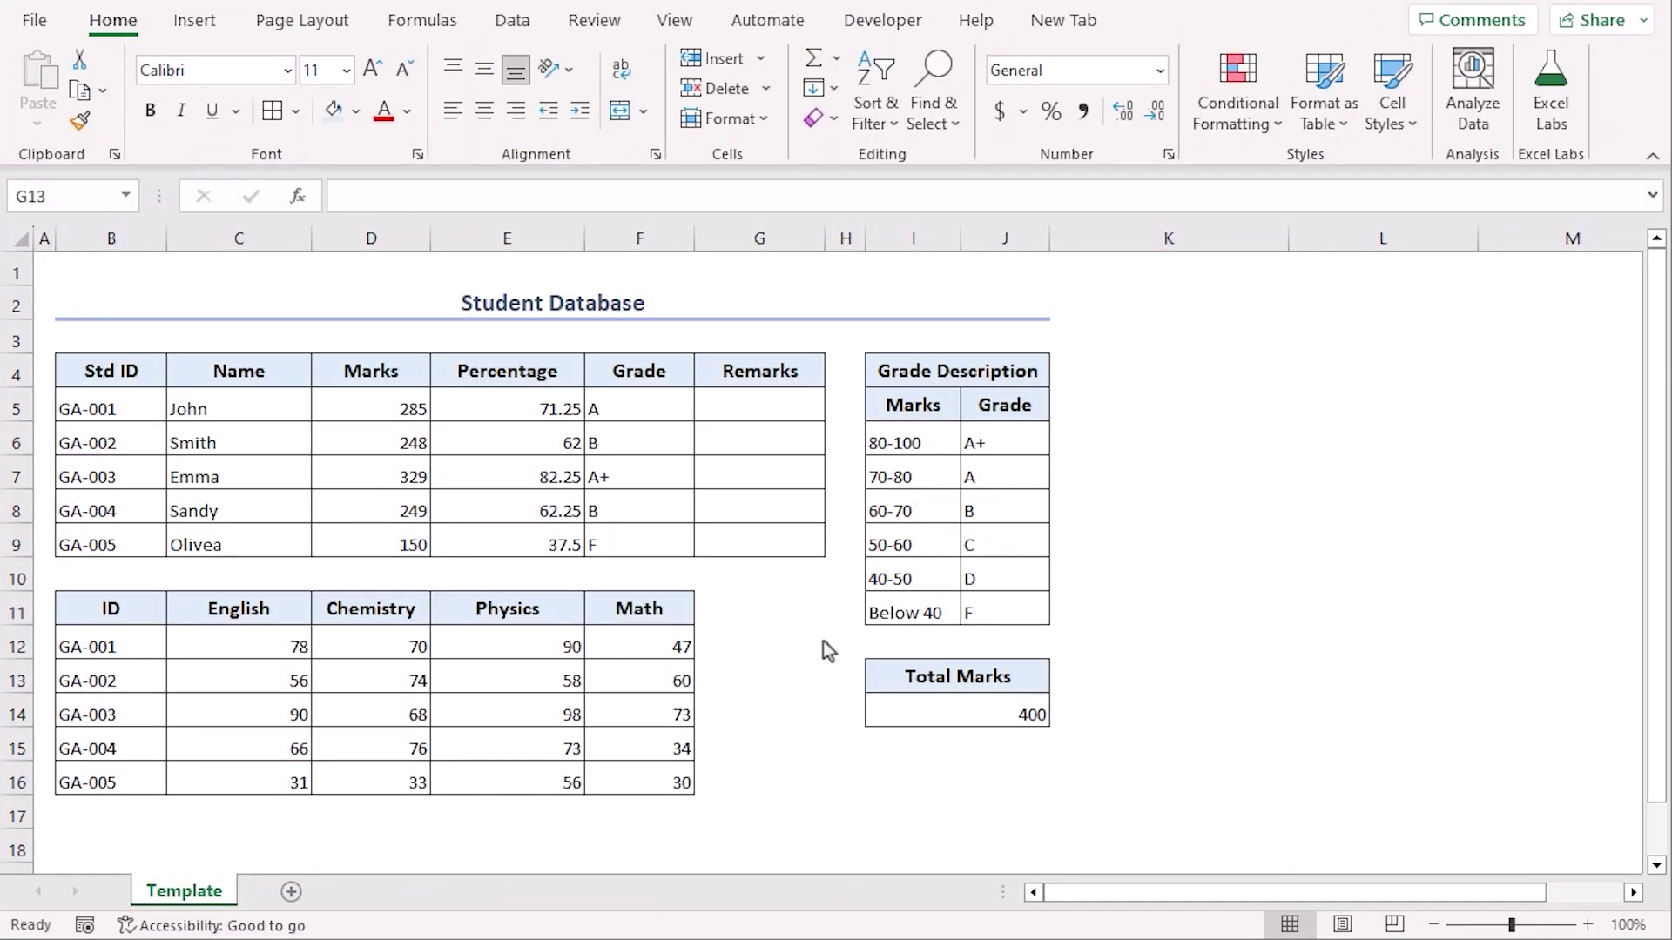
click(792, 409)
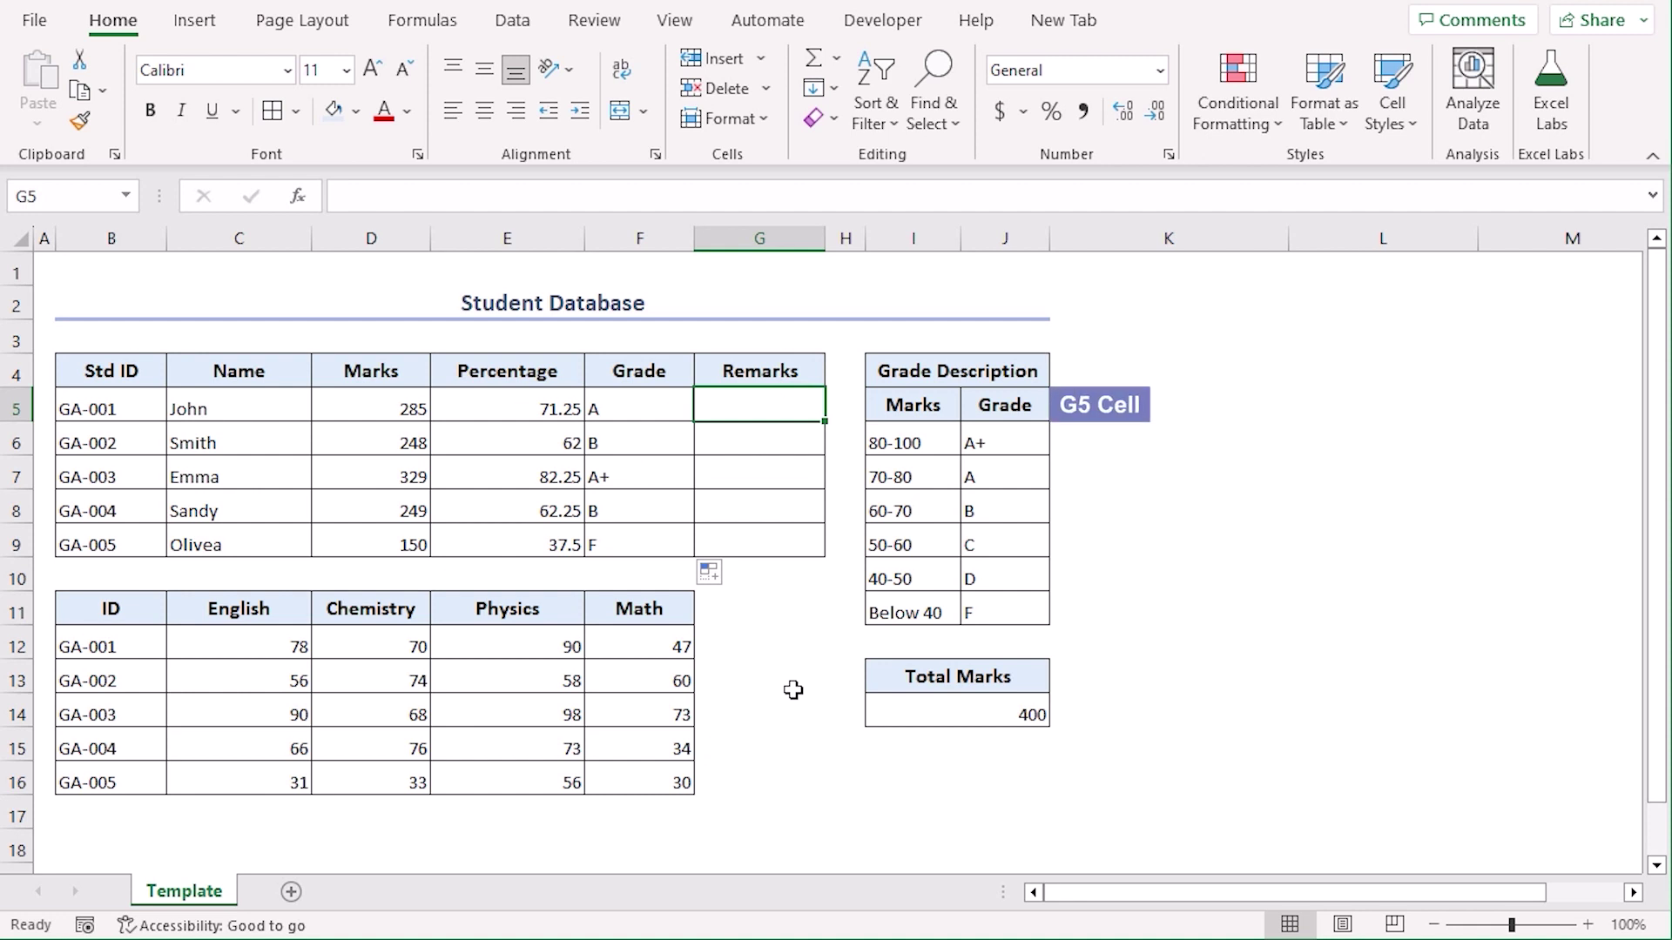
- Enter =IF(F5=$J$11,"Failed","Passed") in G5 so GA-001's remark shows Passed
text(=)
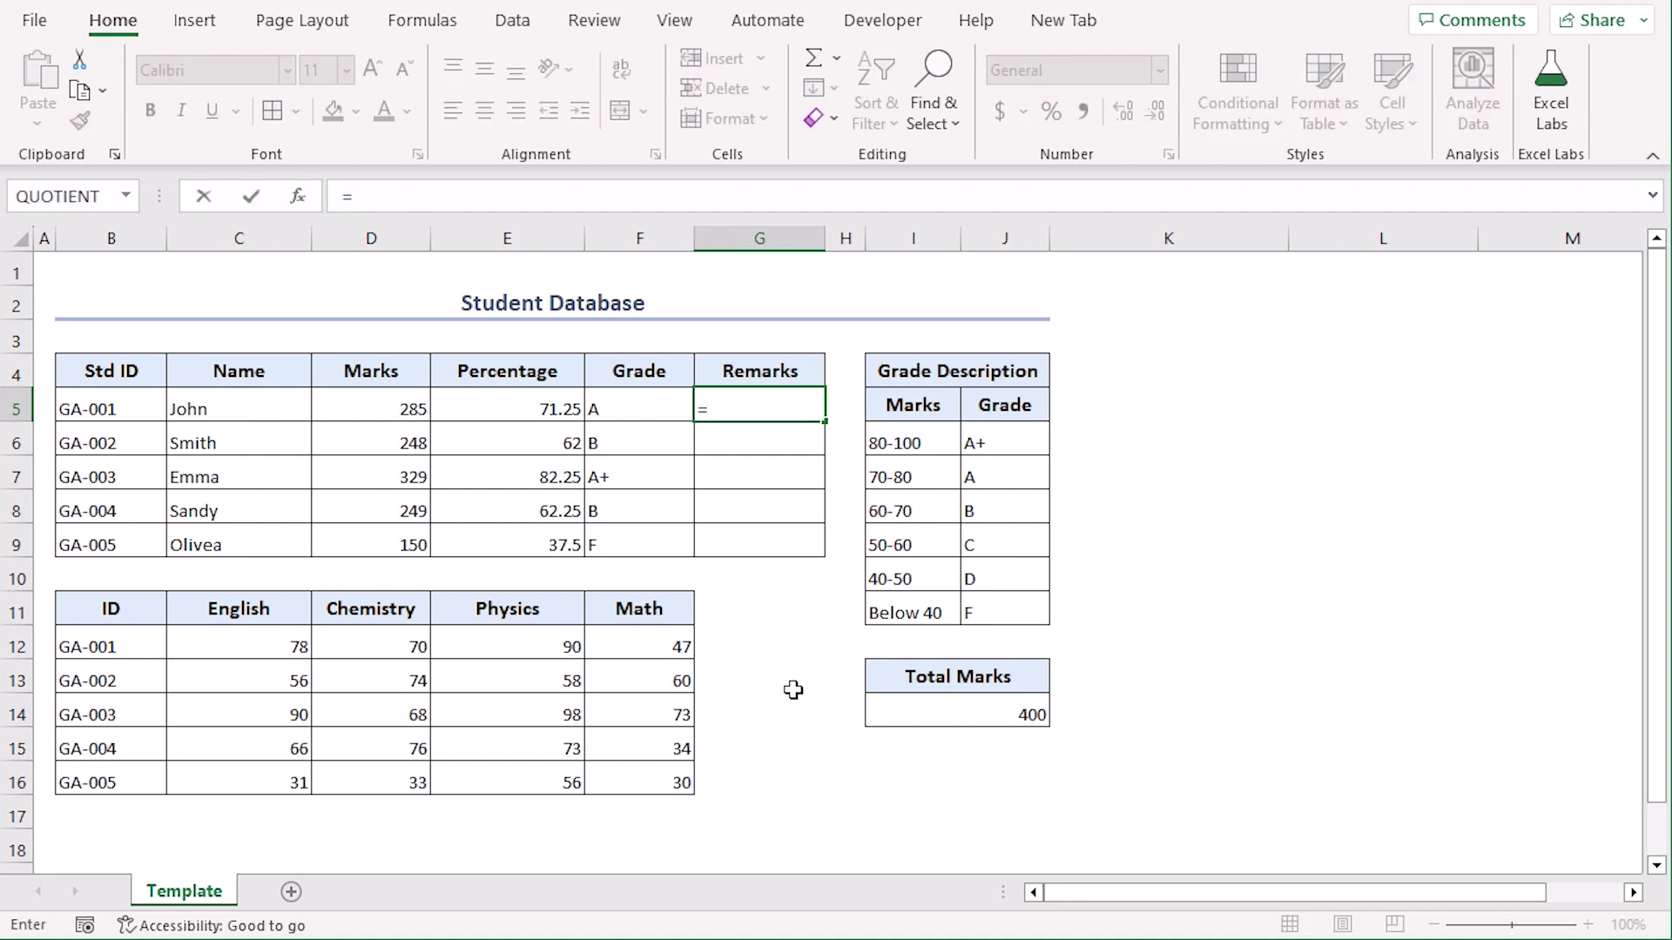
text(if)
key(Tab)
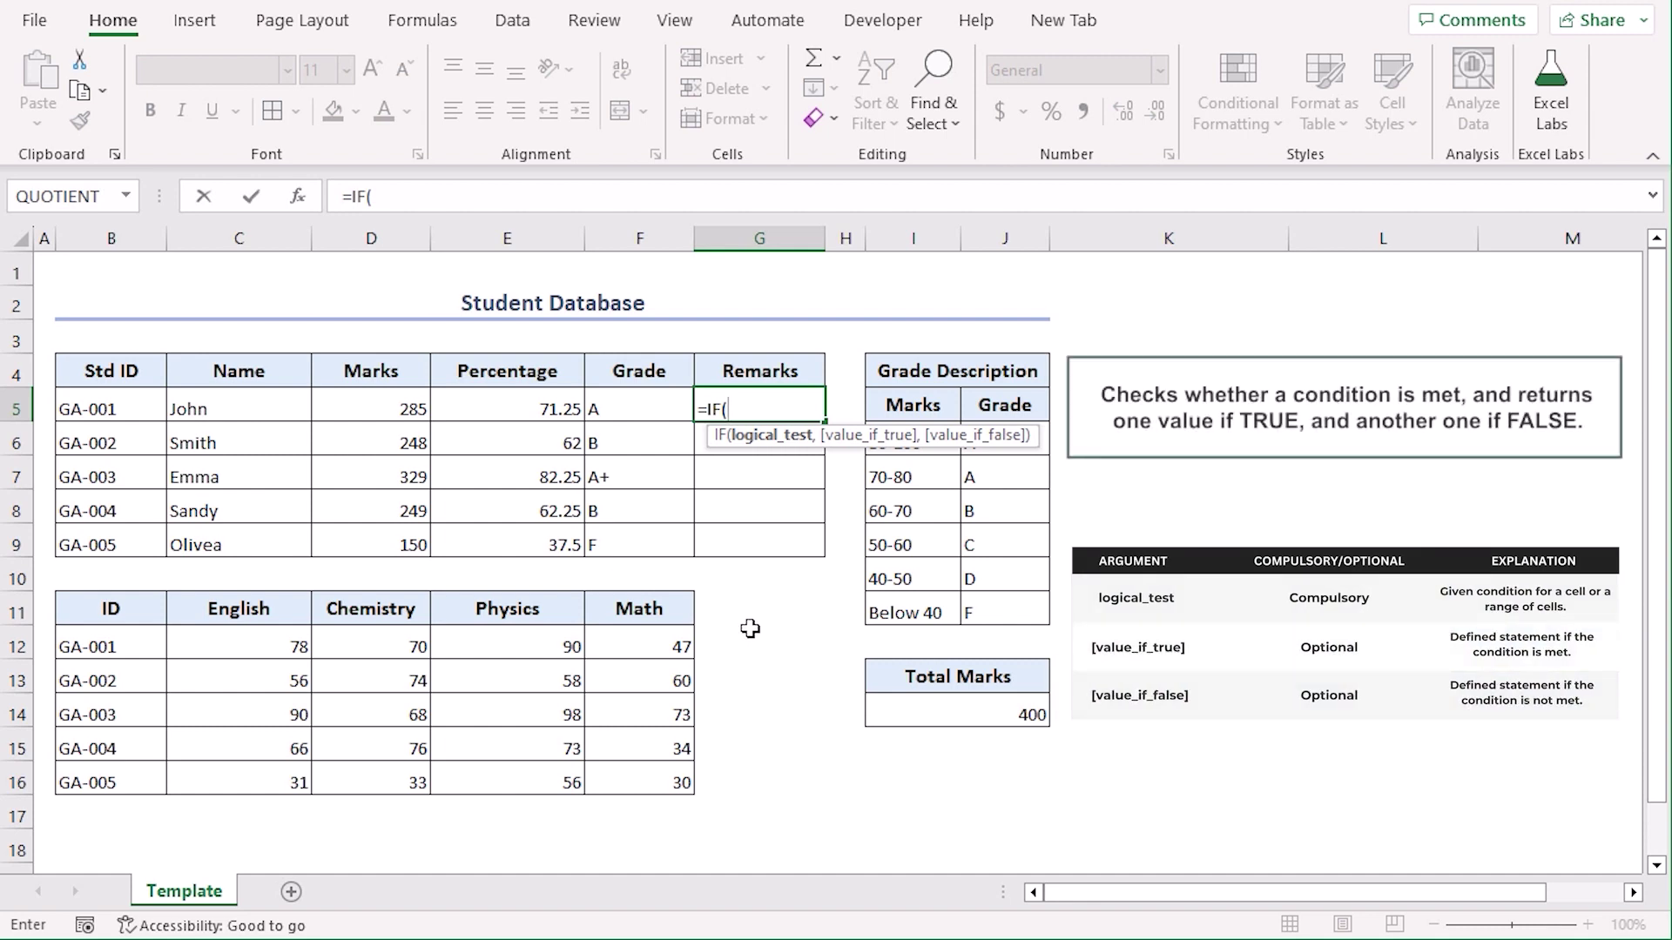
click(632, 407)
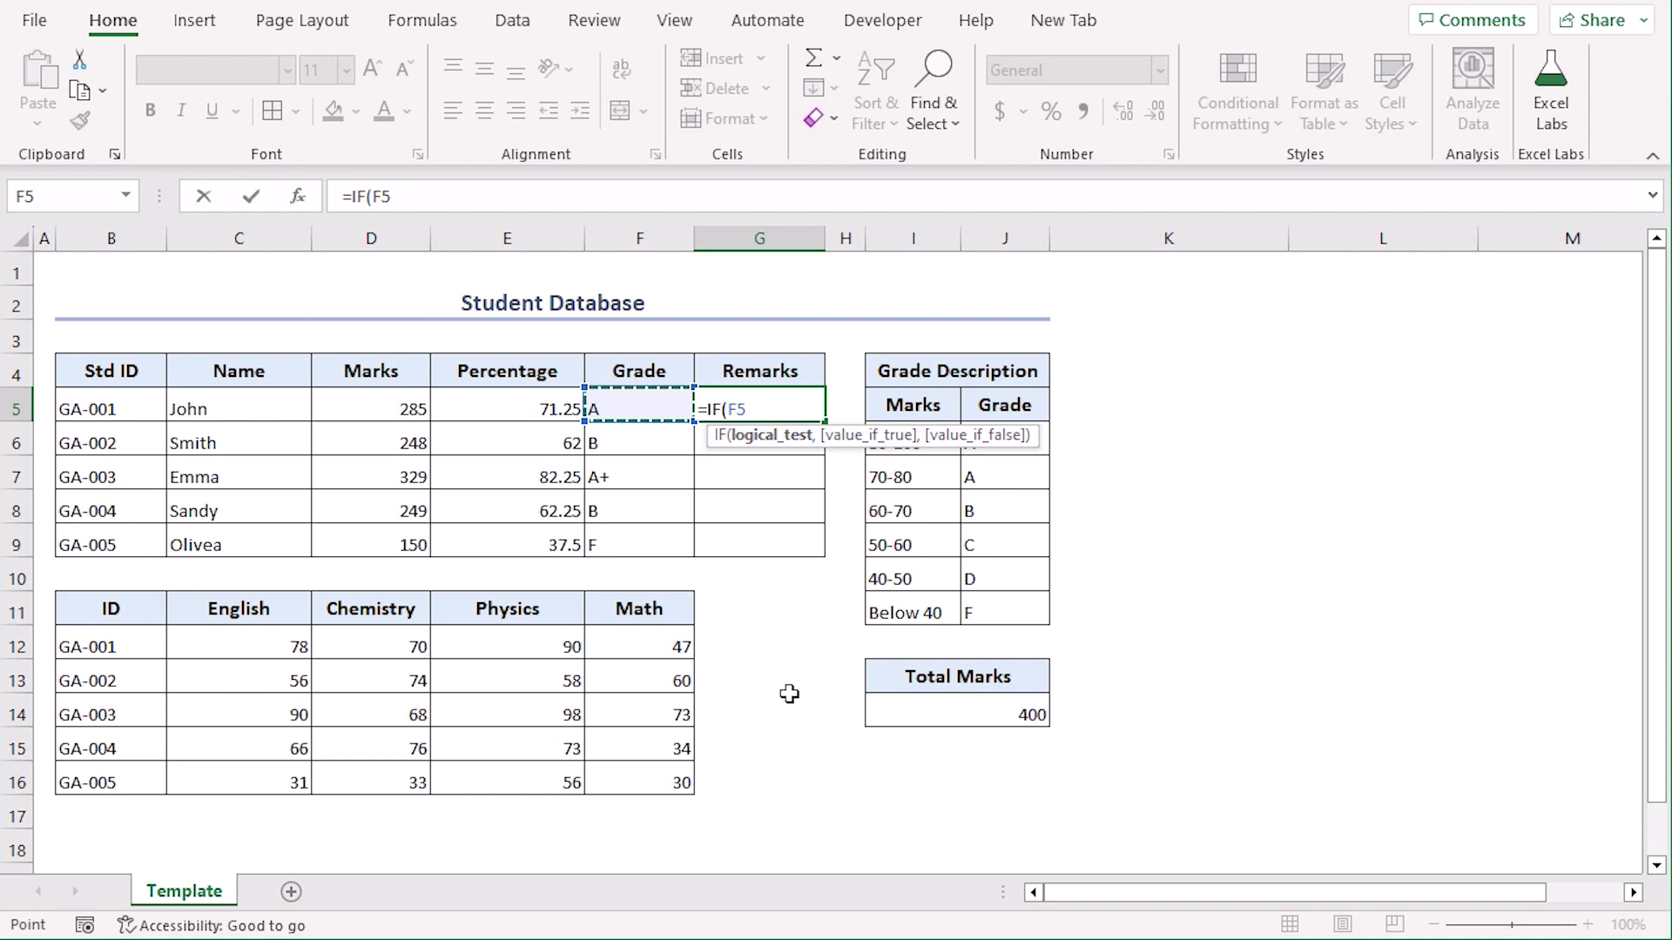
text(=)
click(1024, 609)
key(F4)
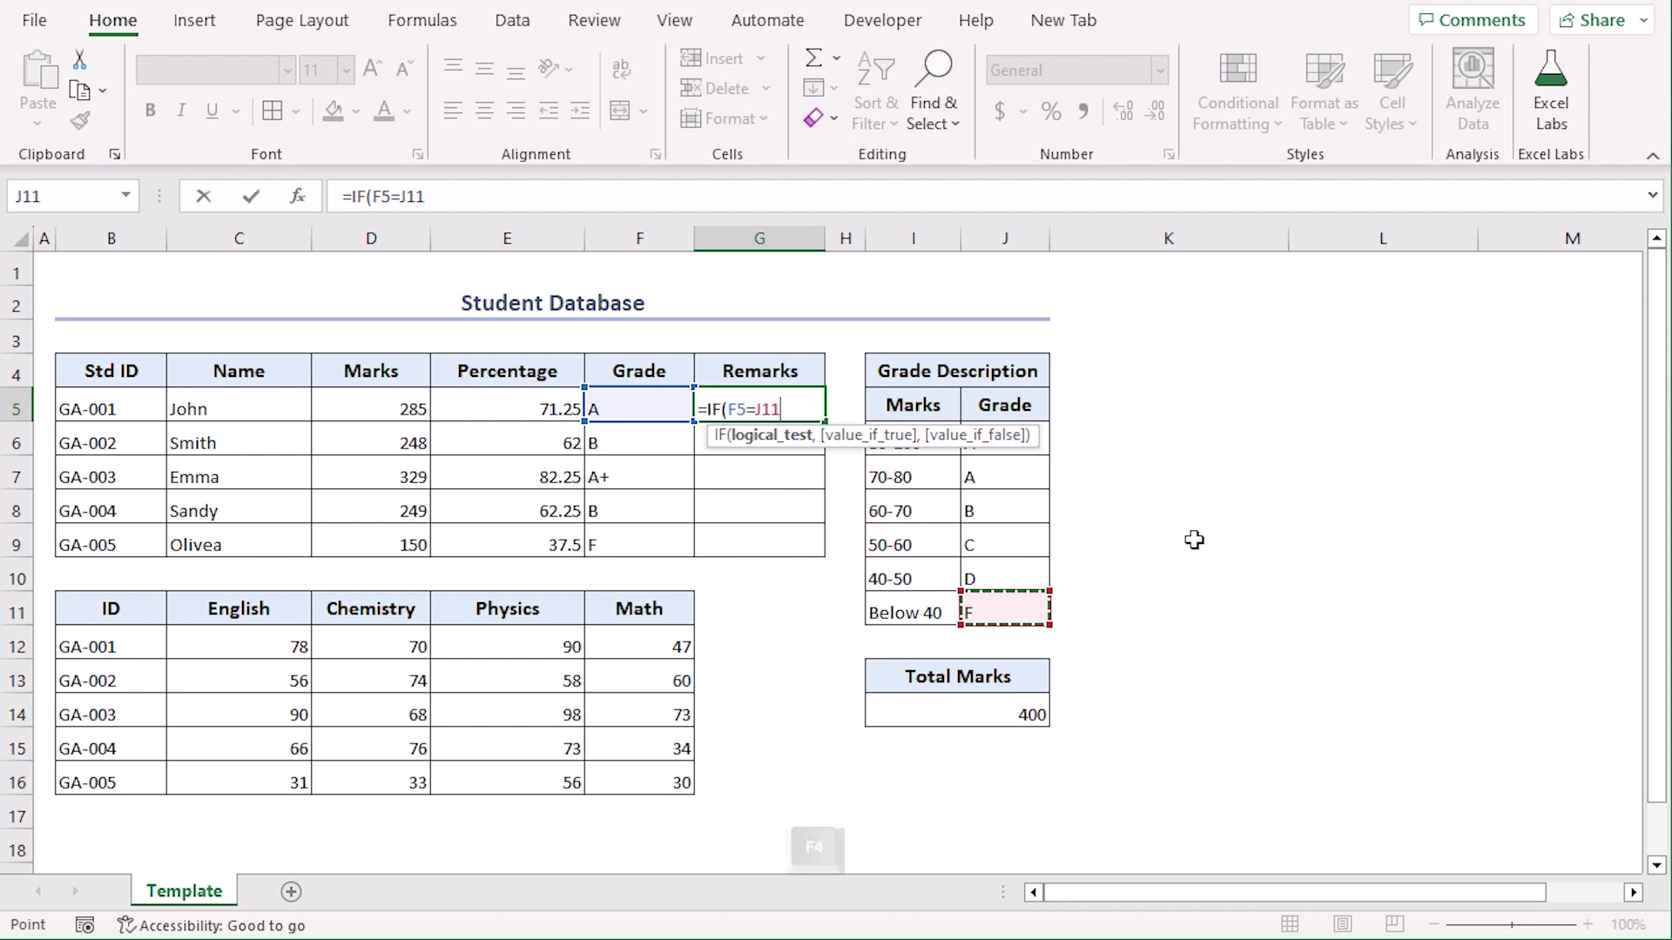
key(F4)
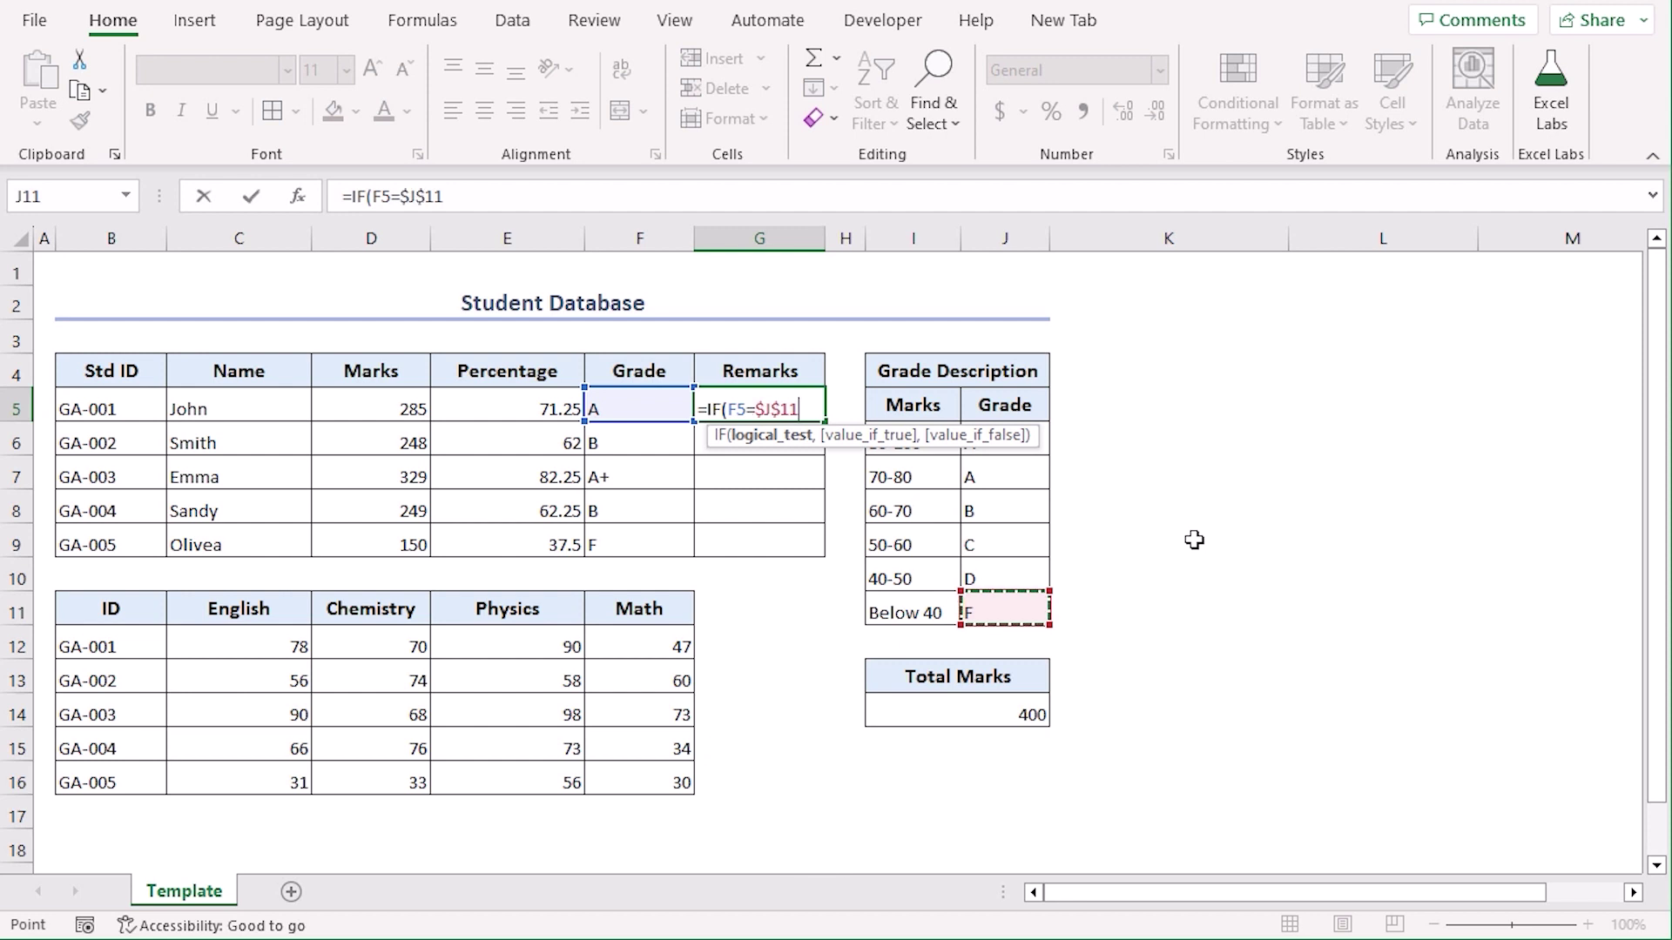
text(,)
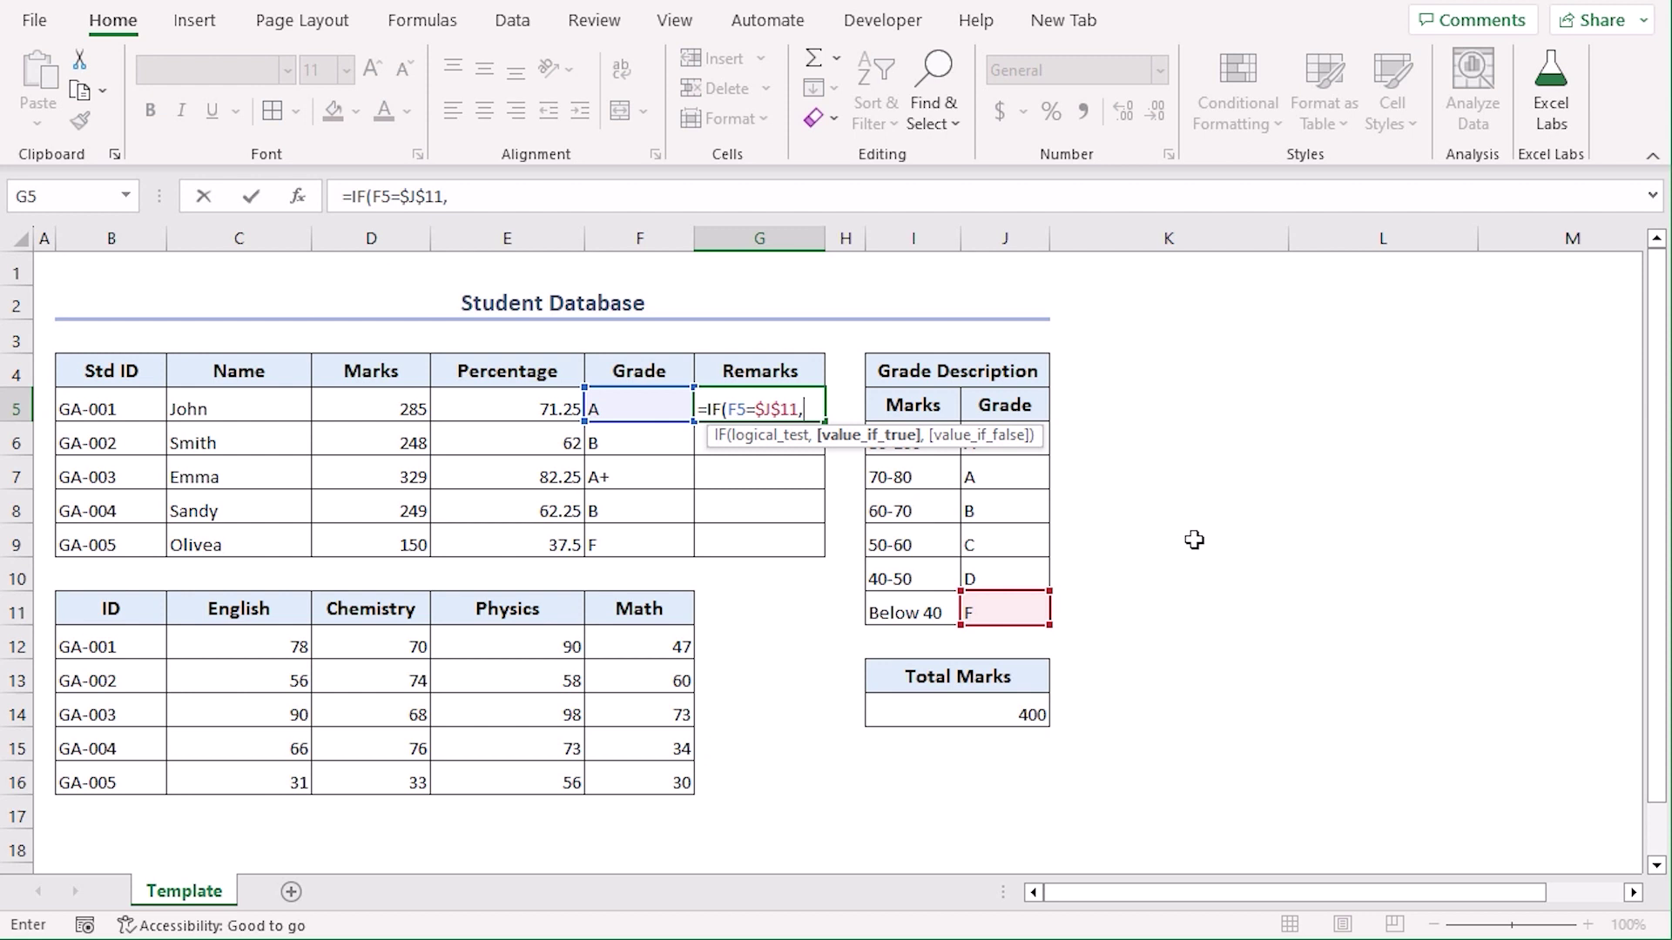
text("Failed",)
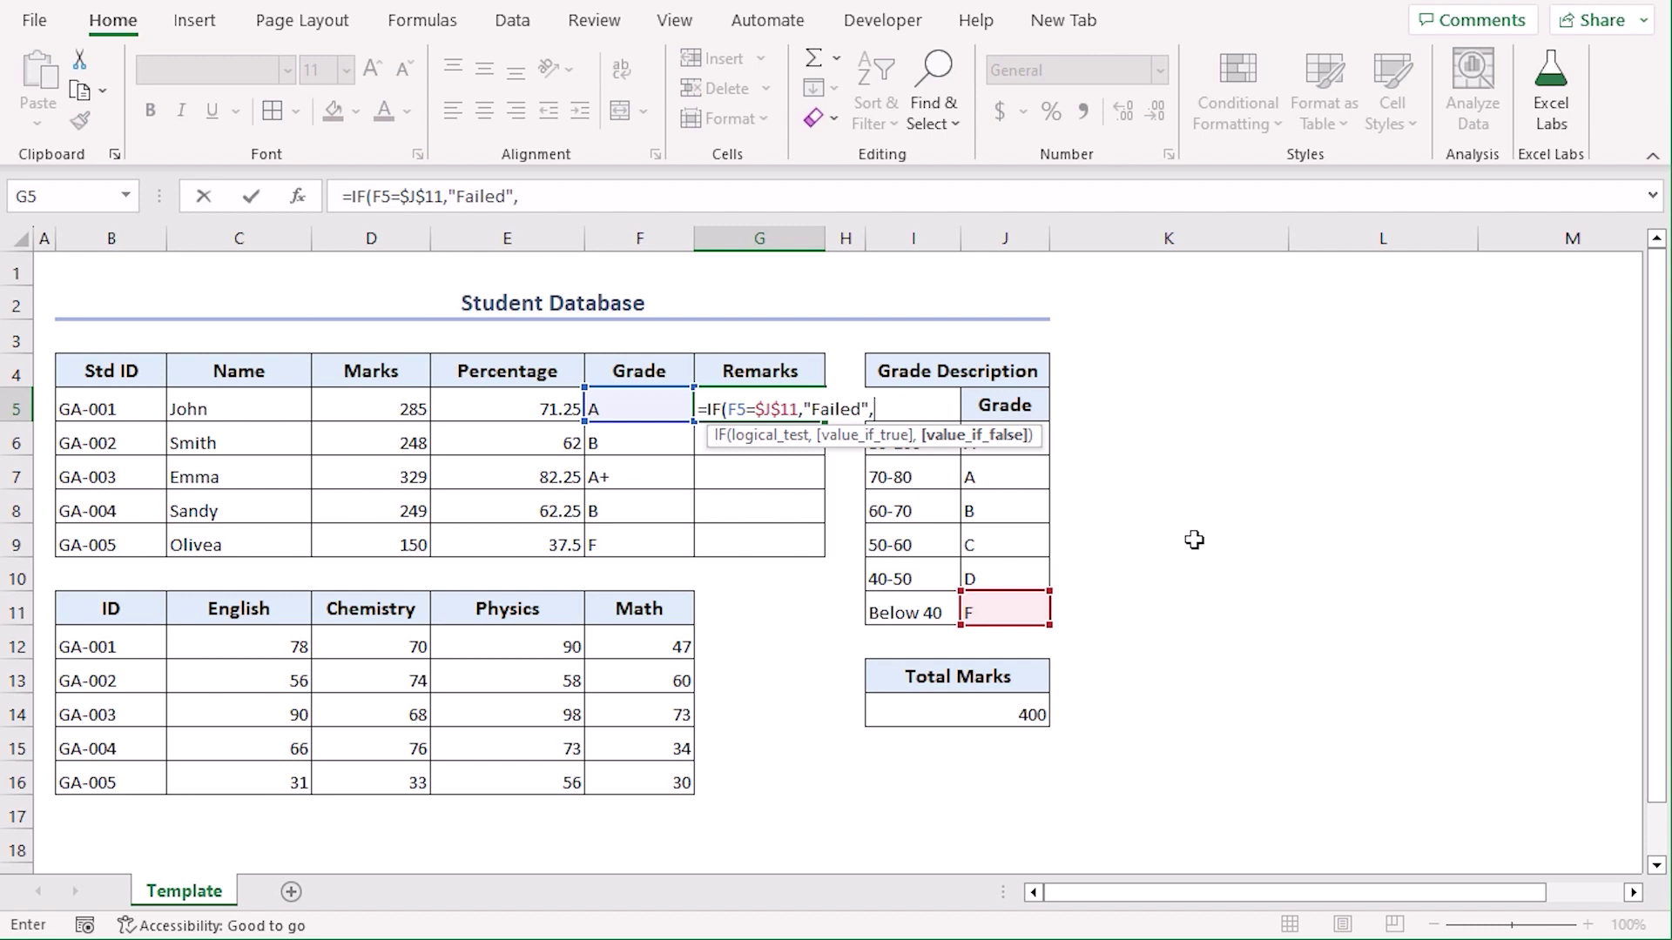
text("Passed")
key(Return)
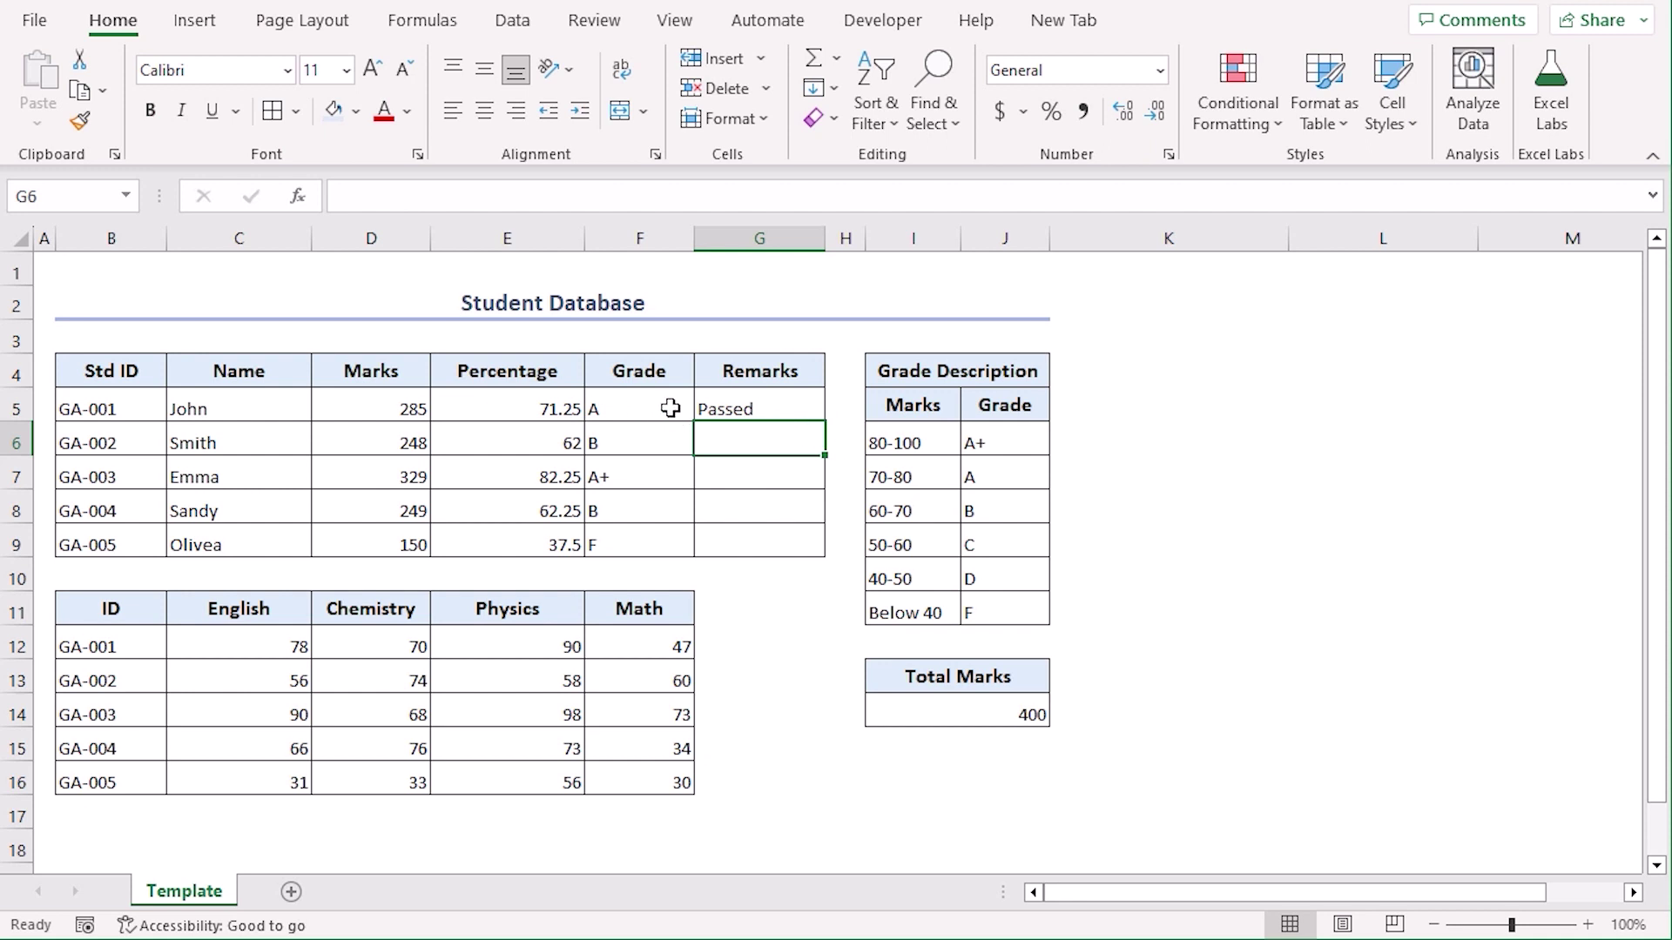
- Copy the G5 remarks formula down to G9, giving Passed four times and Failed for GA-005
click(797, 402)
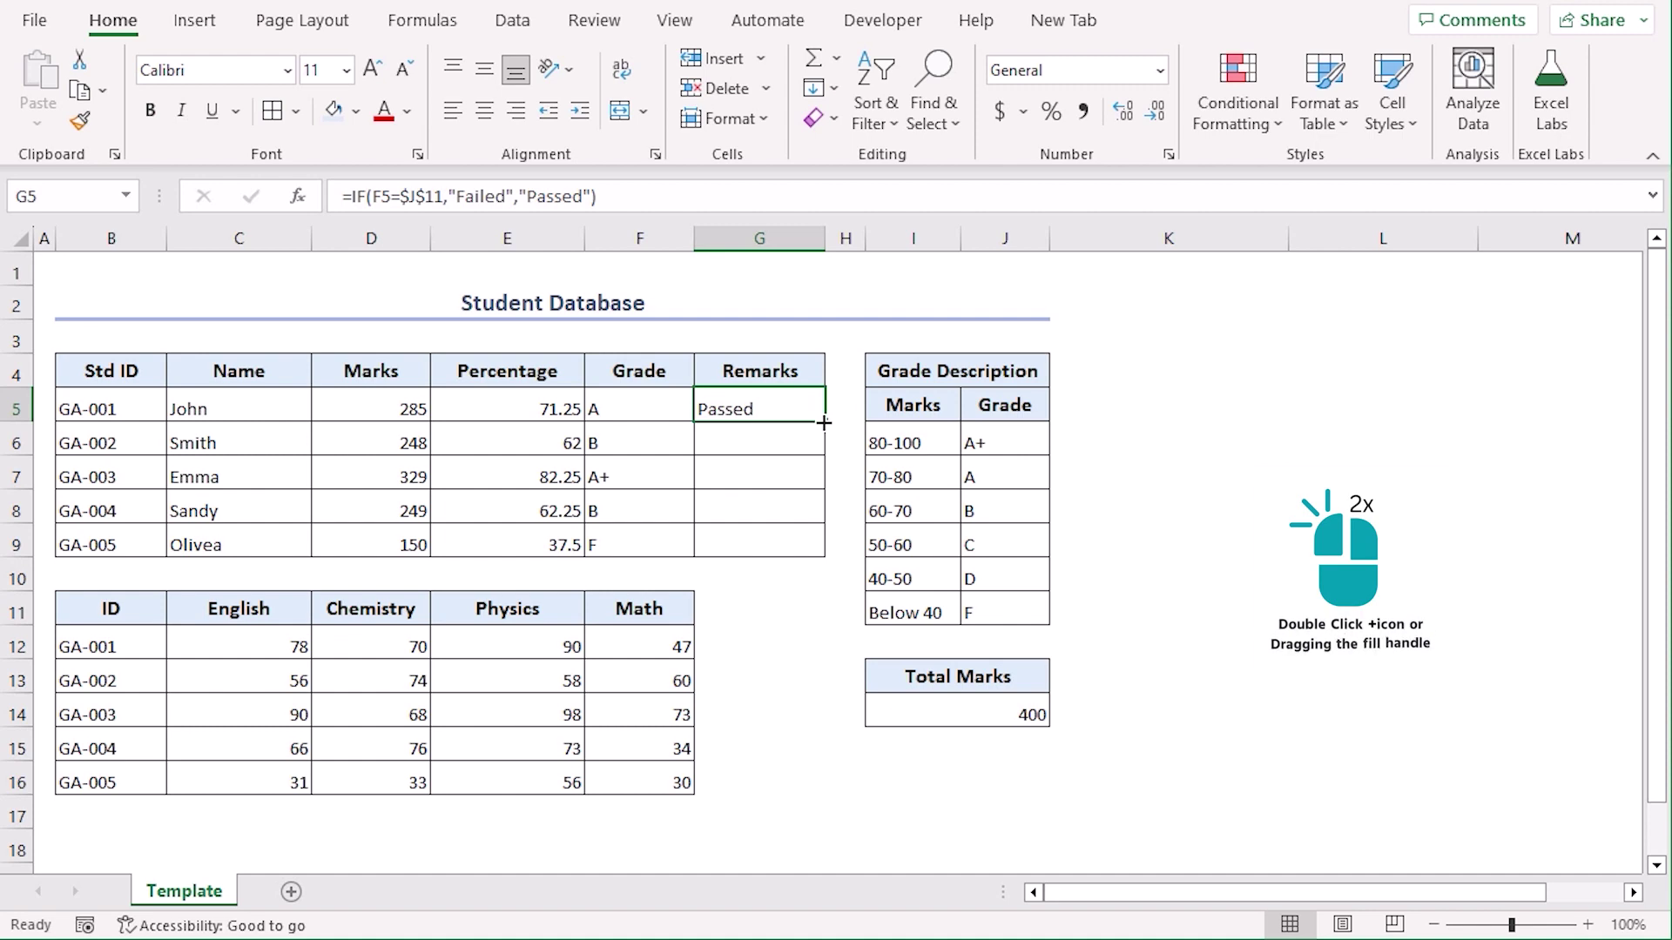
double_click(824, 423)
click(768, 639)
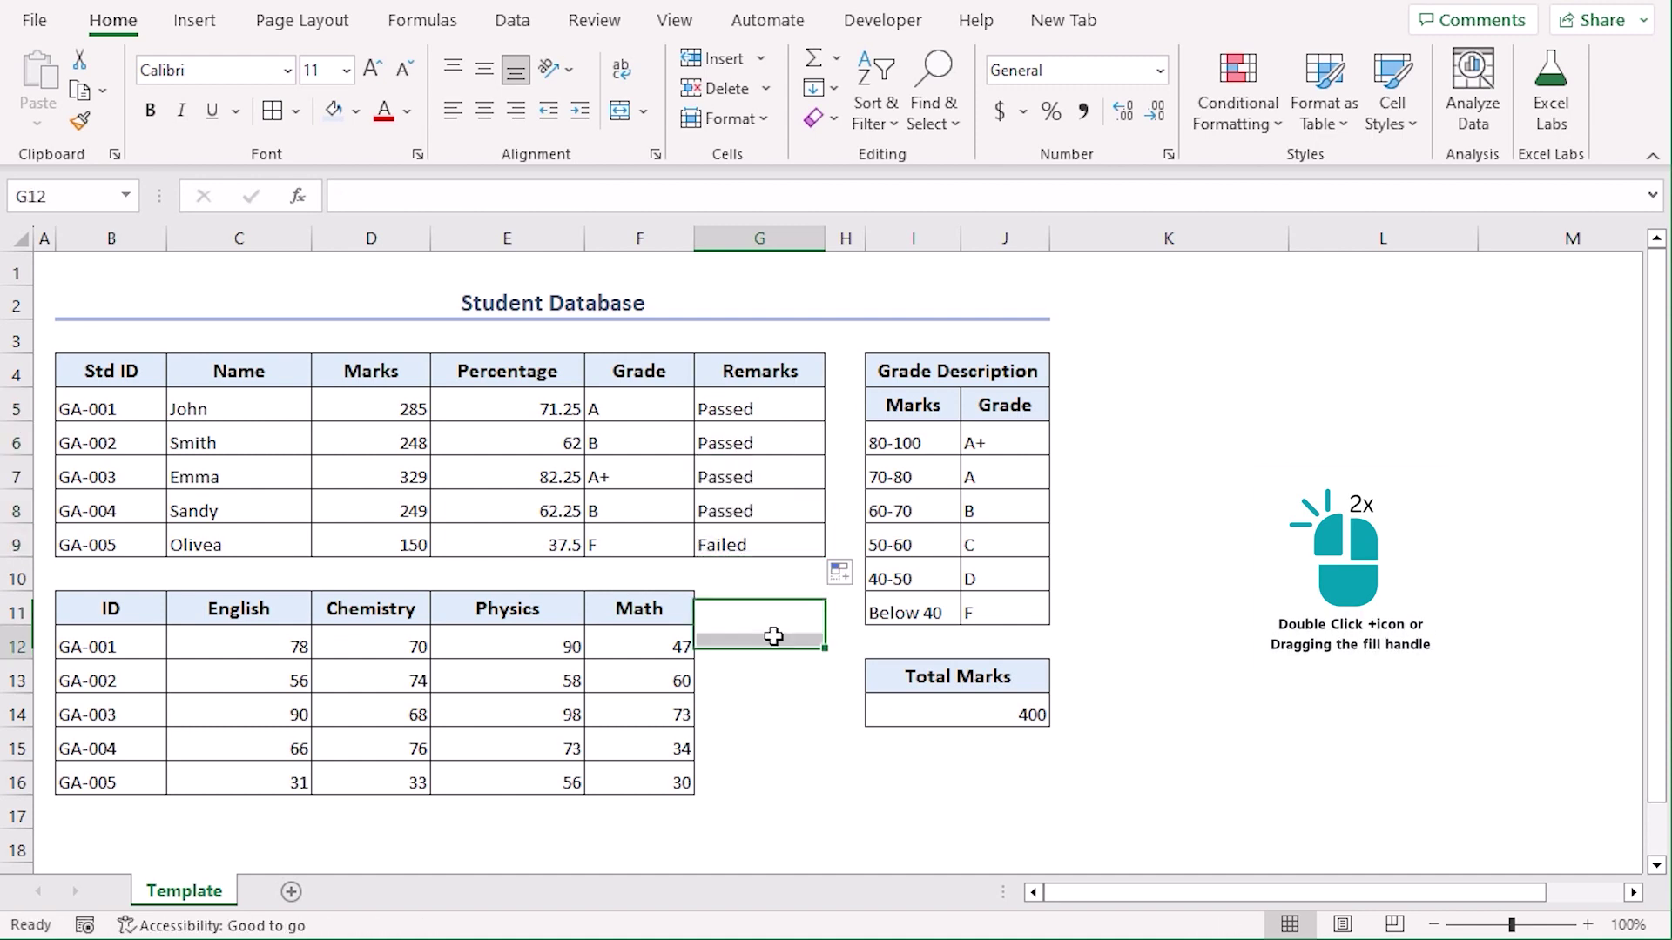
click(635, 534)
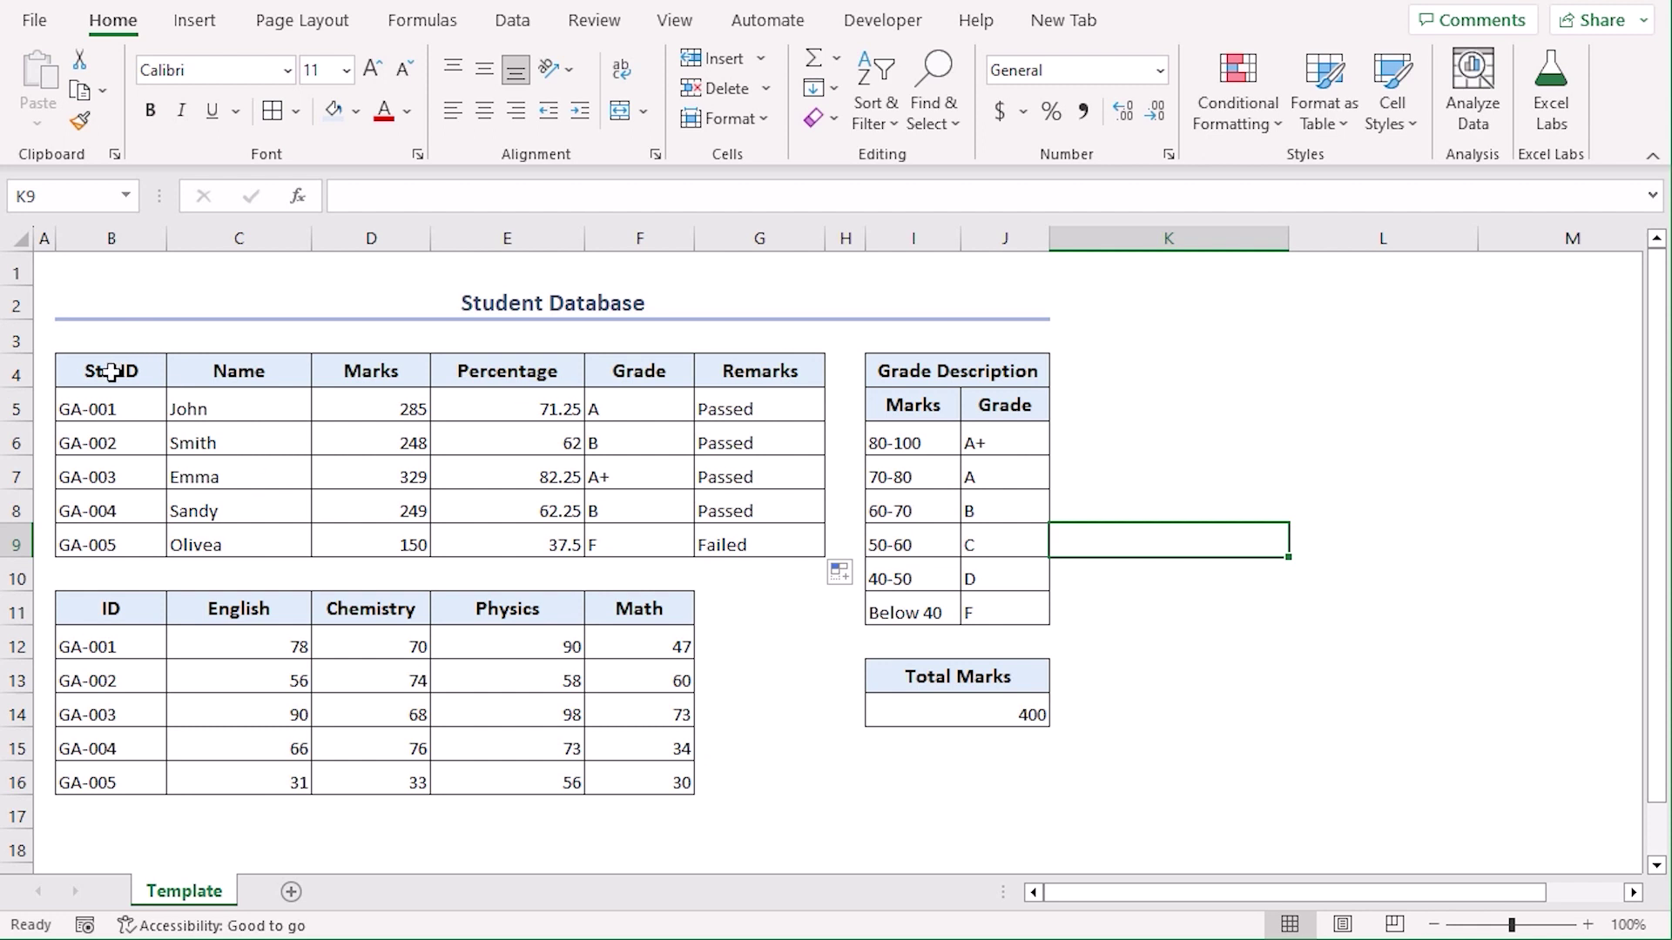
click(162, 378)
- Convert B4:G9 into table Table1 with My table has headers ticked
drag(170, 381, 779, 544)
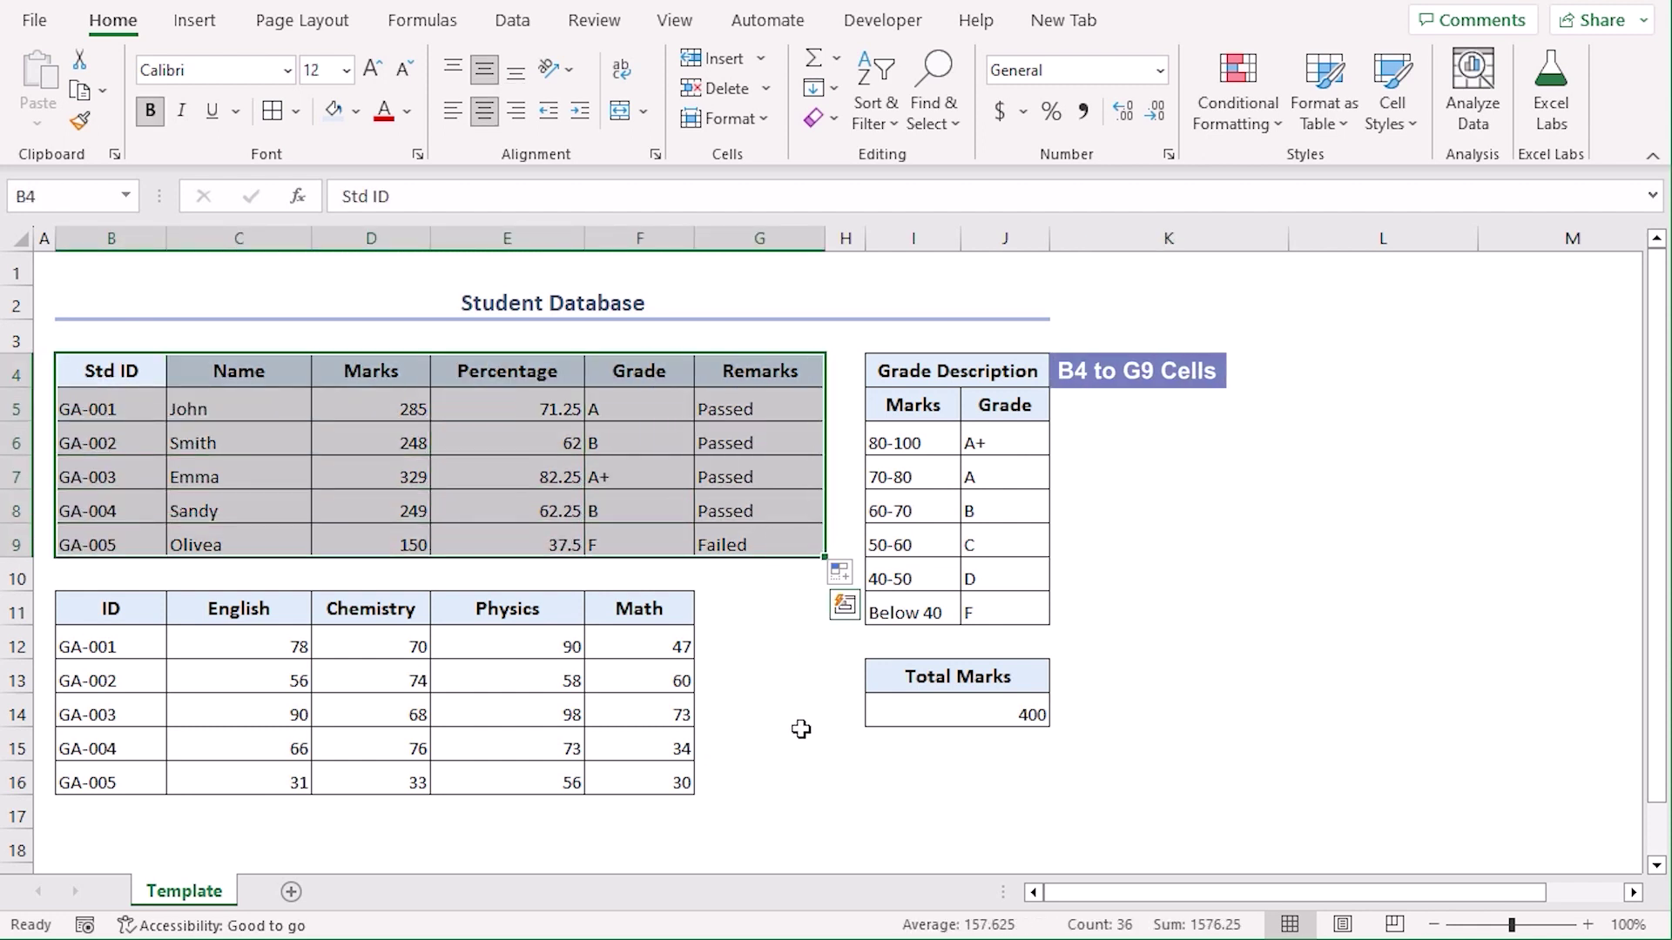
click(205, 25)
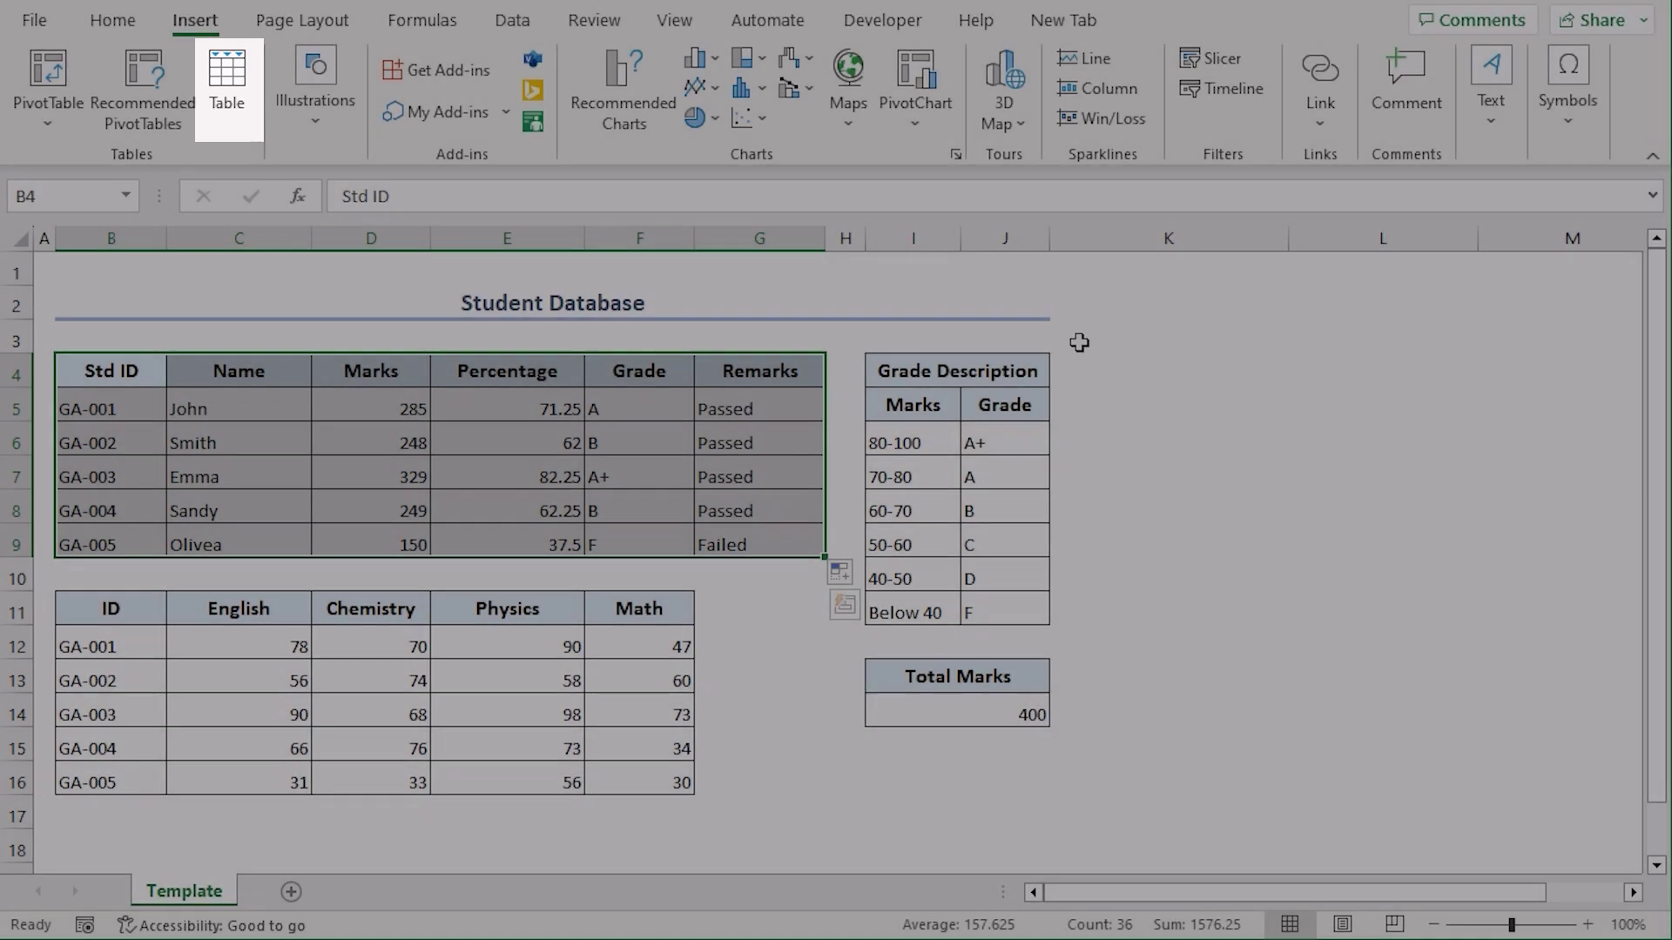
key(ctrl+t)
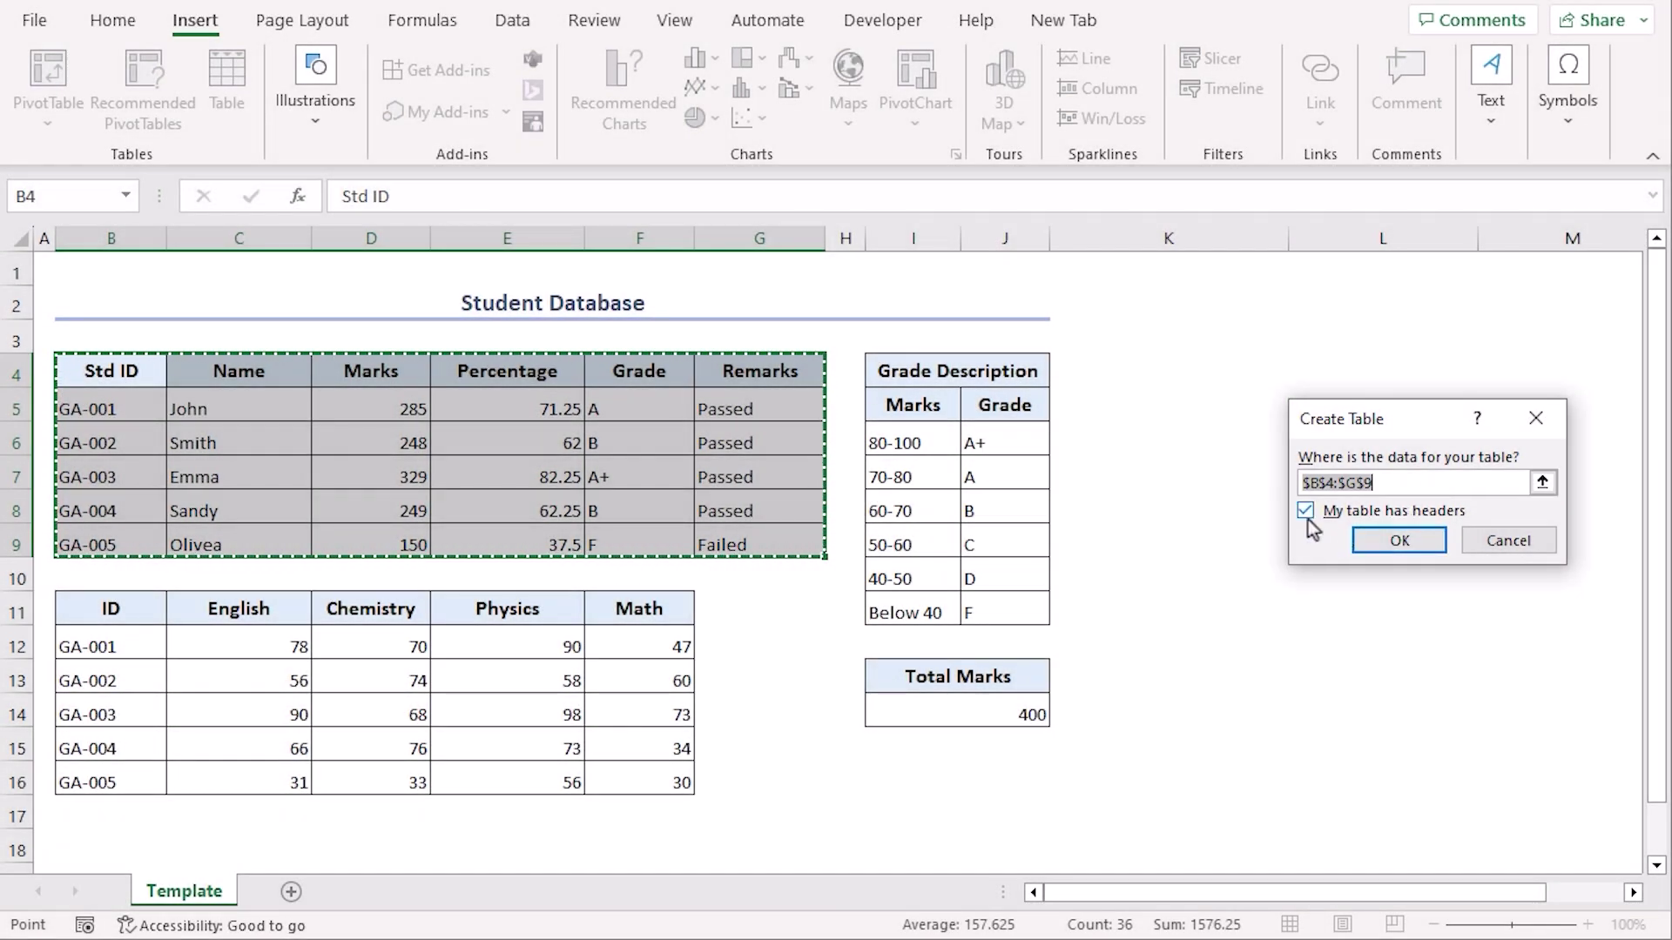
click(1305, 512)
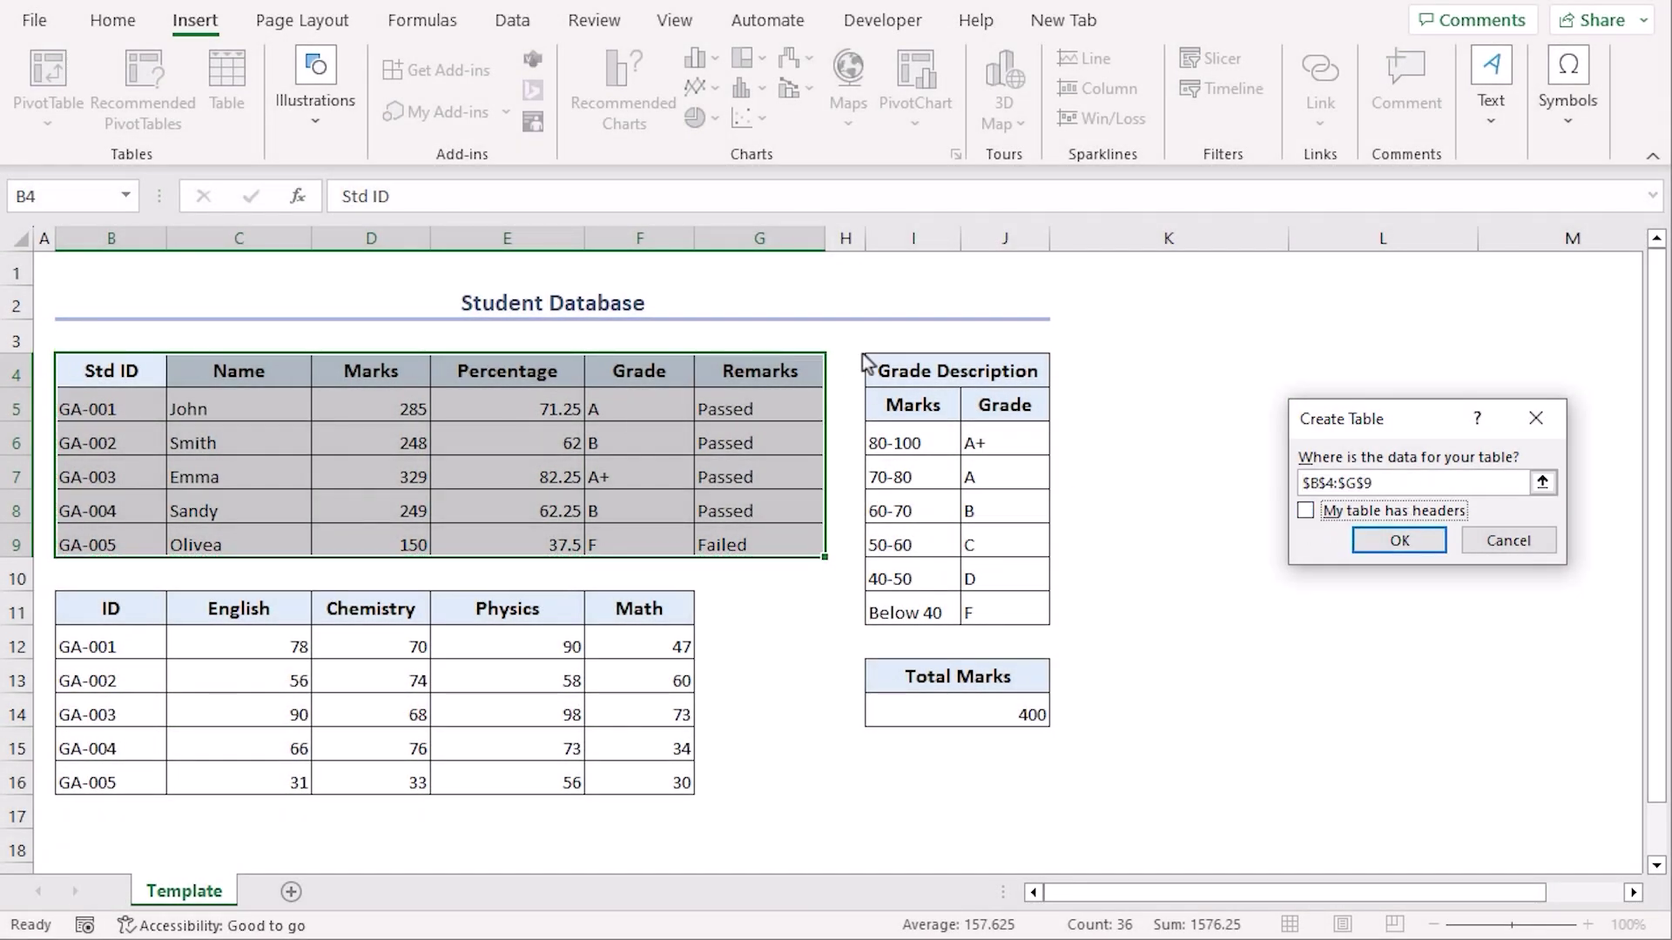
click(1306, 512)
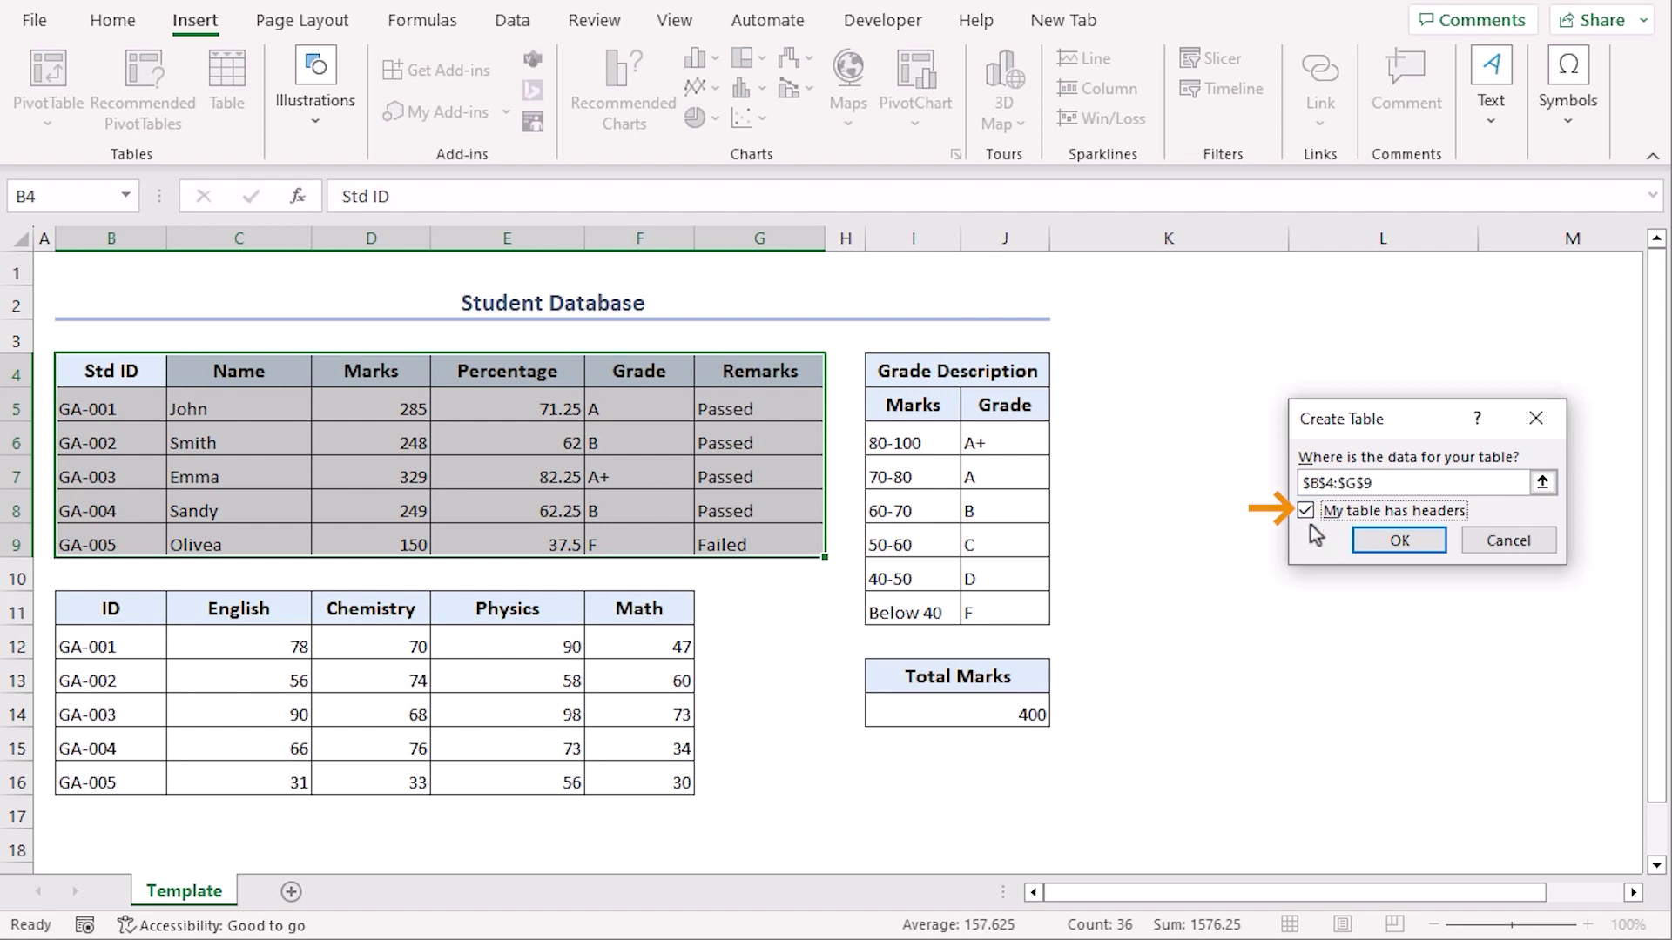
click(1369, 536)
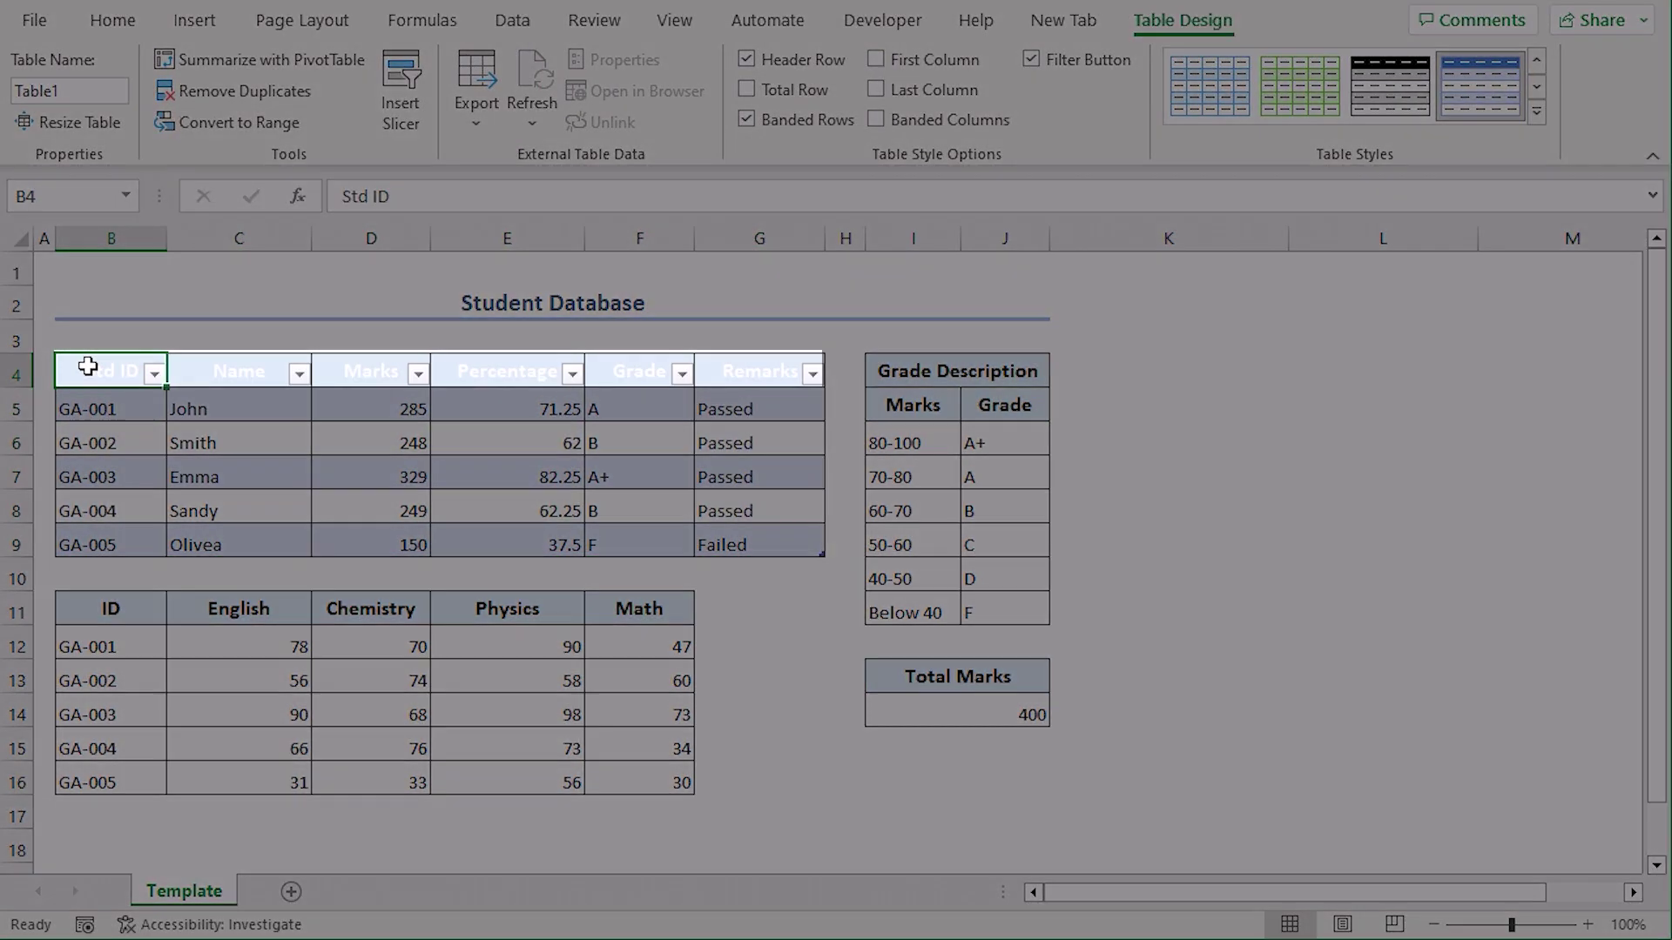
drag(82, 366, 720, 362)
- Set the font colour of header row B4:G4, Std ID through Remarks, to Automatic (black)
click(112, 24)
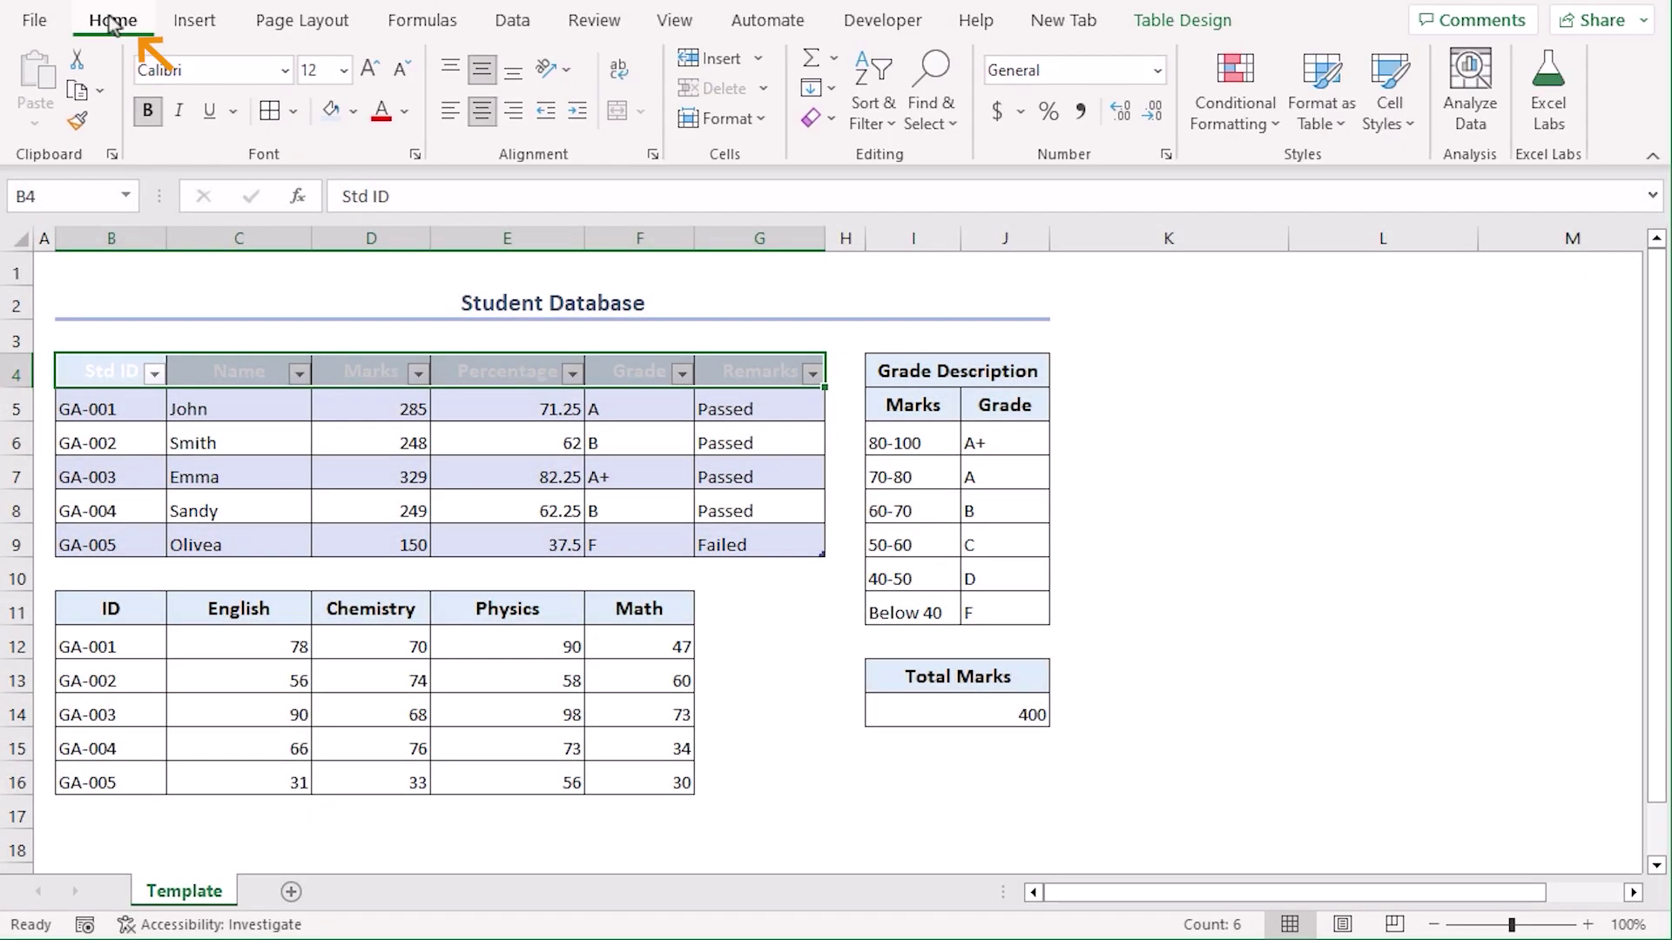
click(407, 111)
click(409, 188)
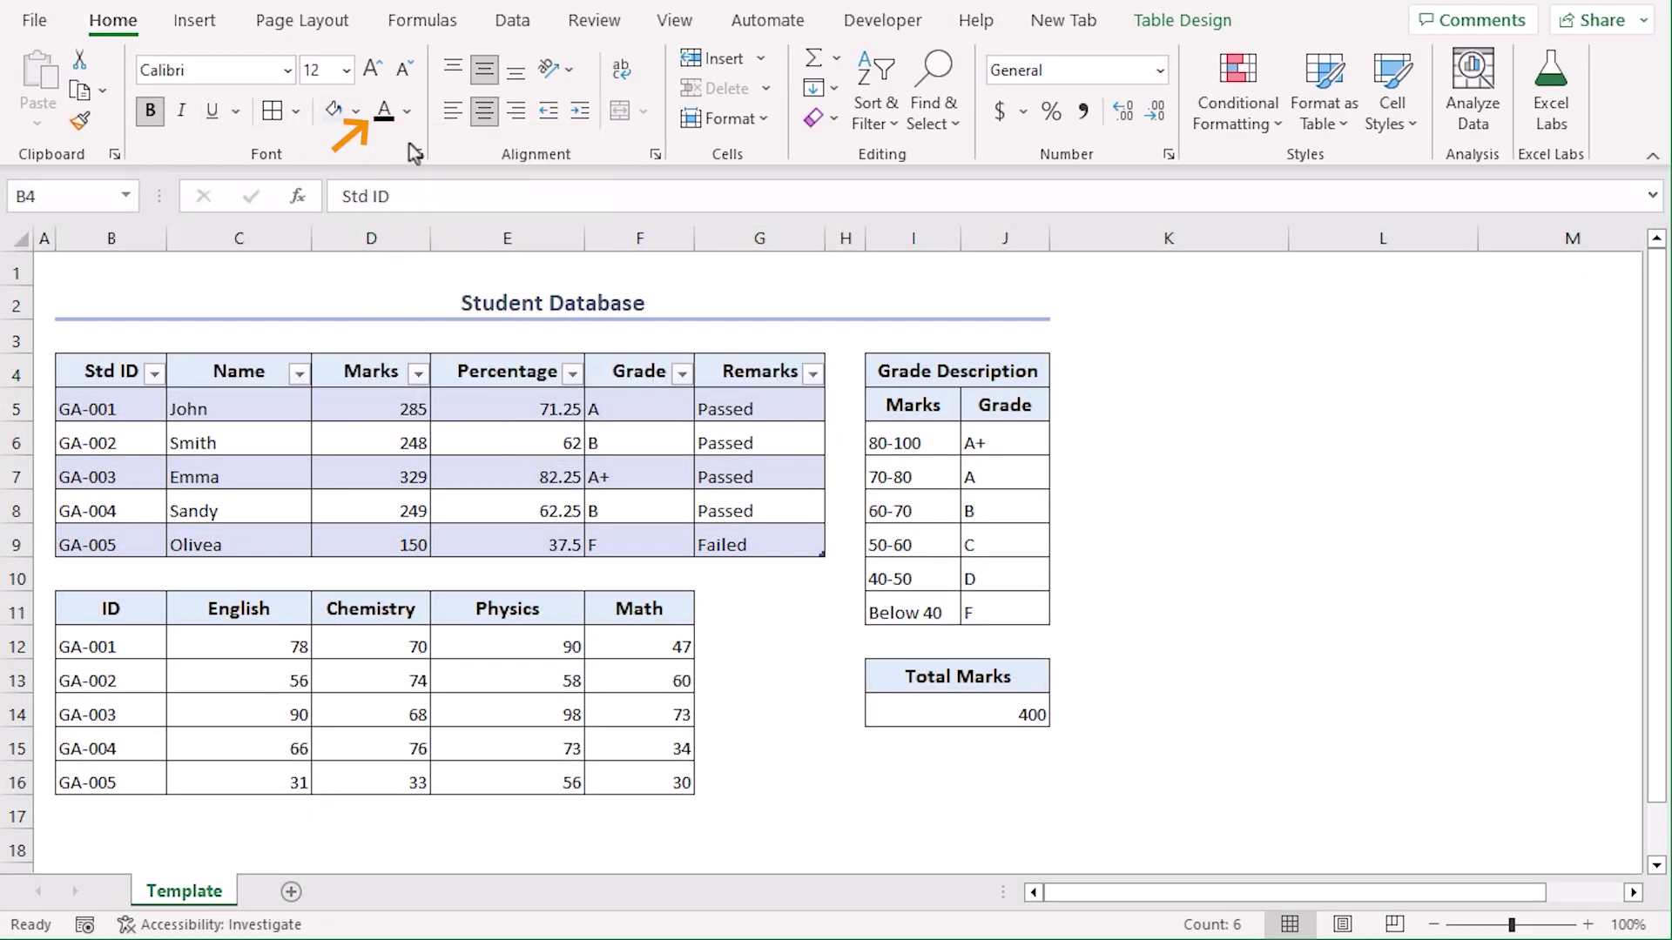
click(1250, 478)
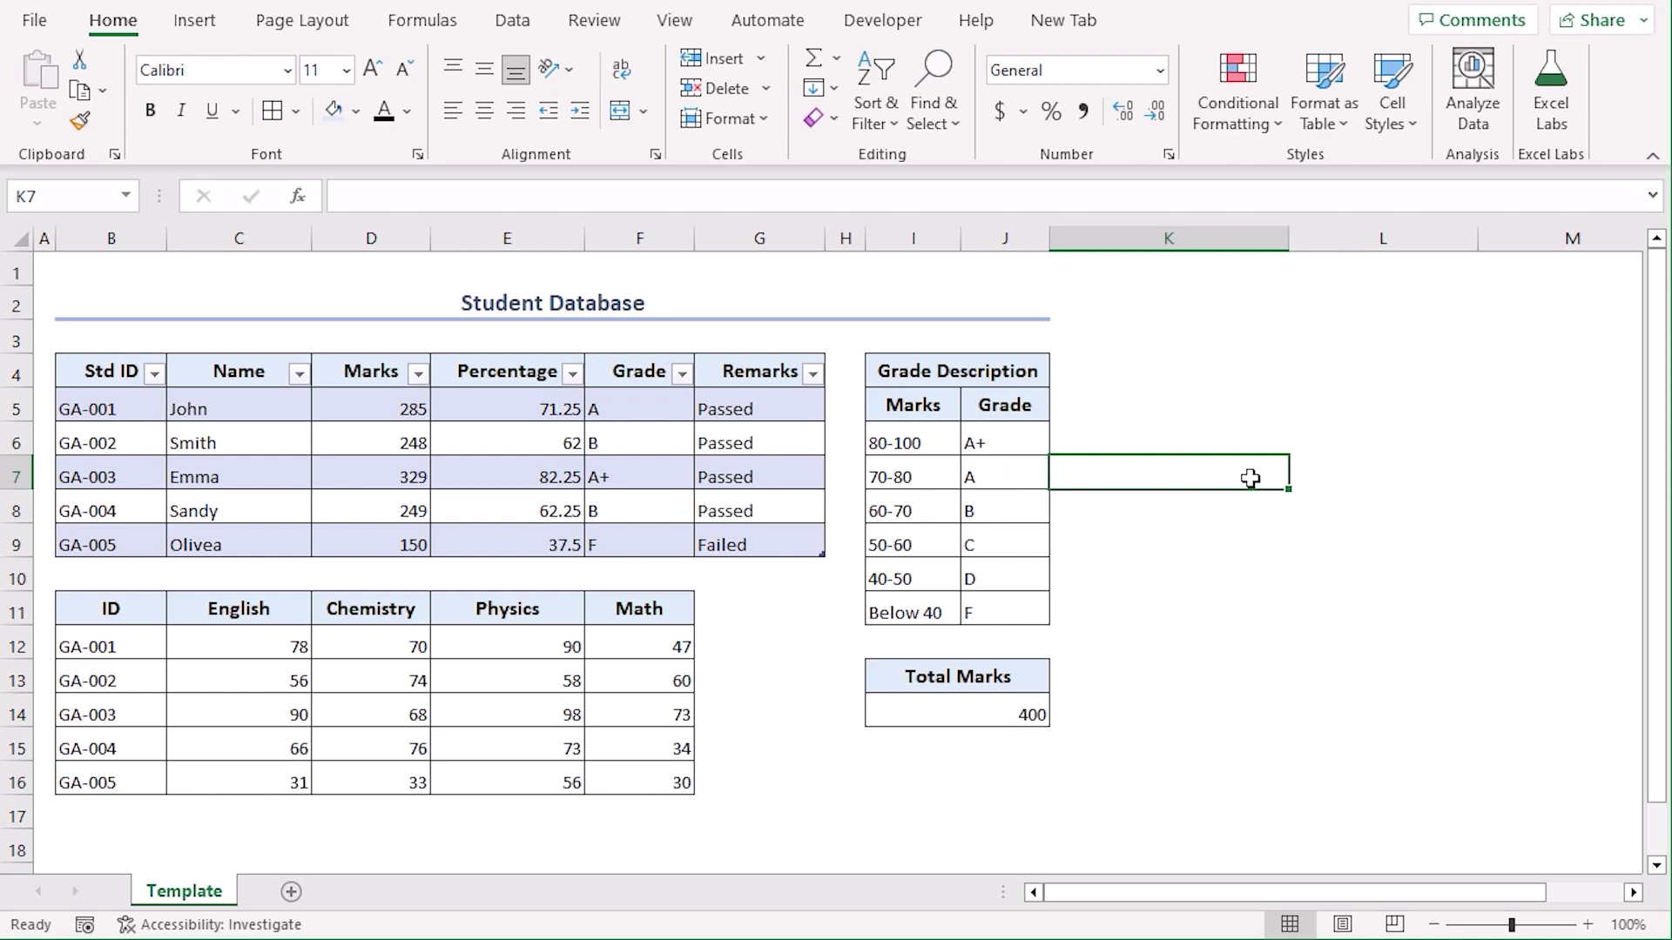